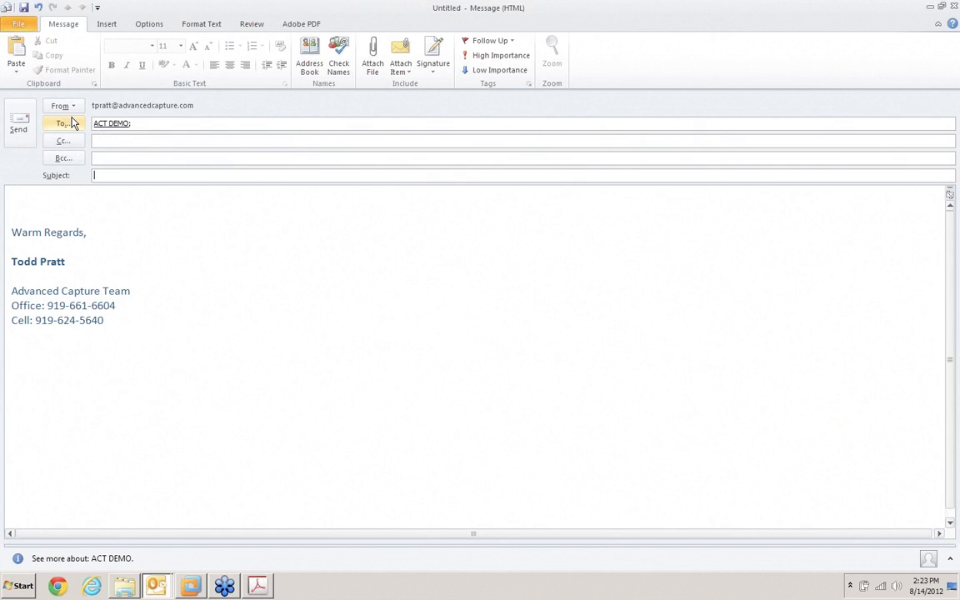
Send the message with the subject Test and the attachments Lamb Excavation.pdf and The Great Little Closet Company Invoice.docx
text(Test)
click(372, 56)
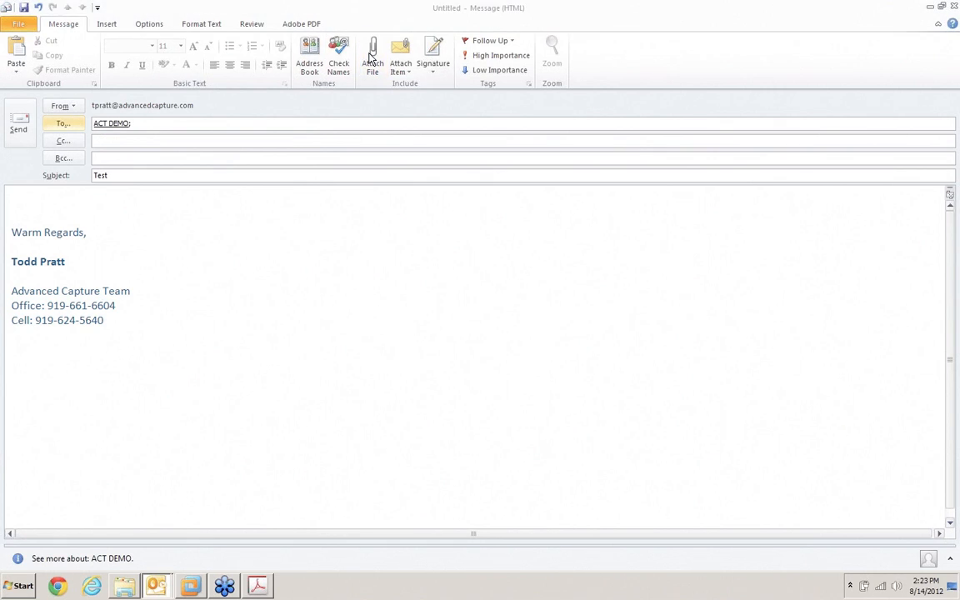
drag(270, 122, 227, 76)
click(571, 446)
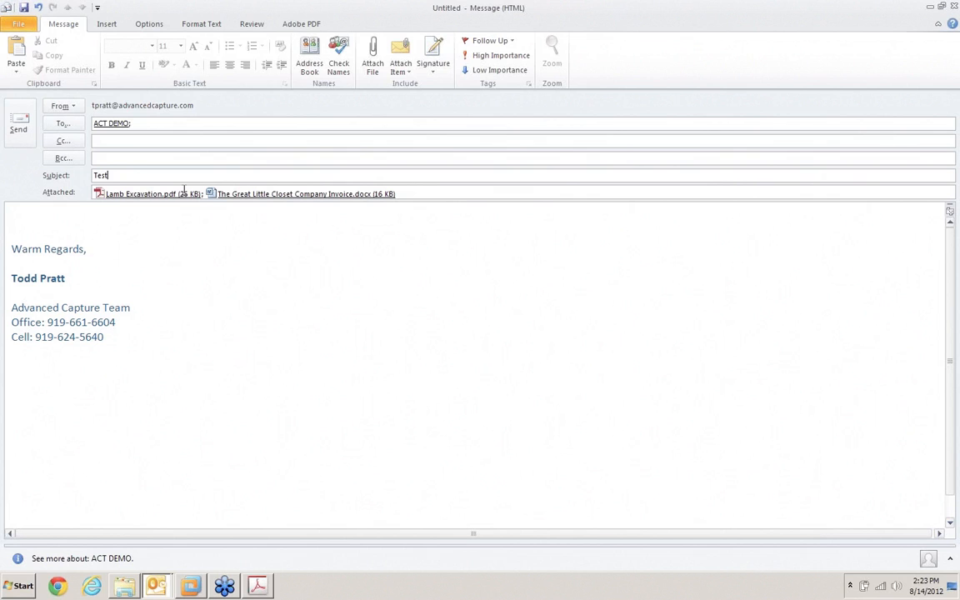
click(18, 122)
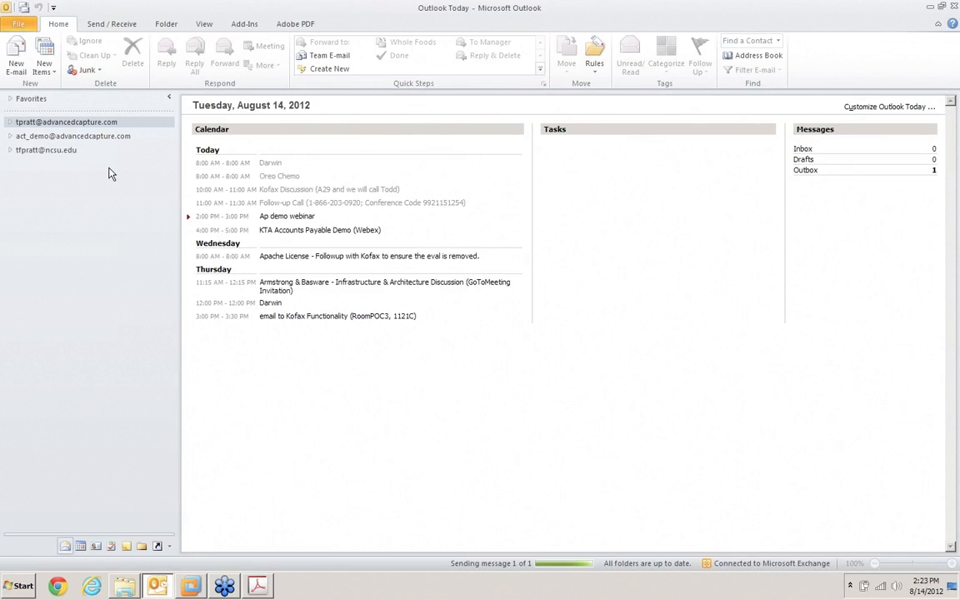
Open the inbox of the ACT demo mailbox to check for the sent Test message
click(66, 138)
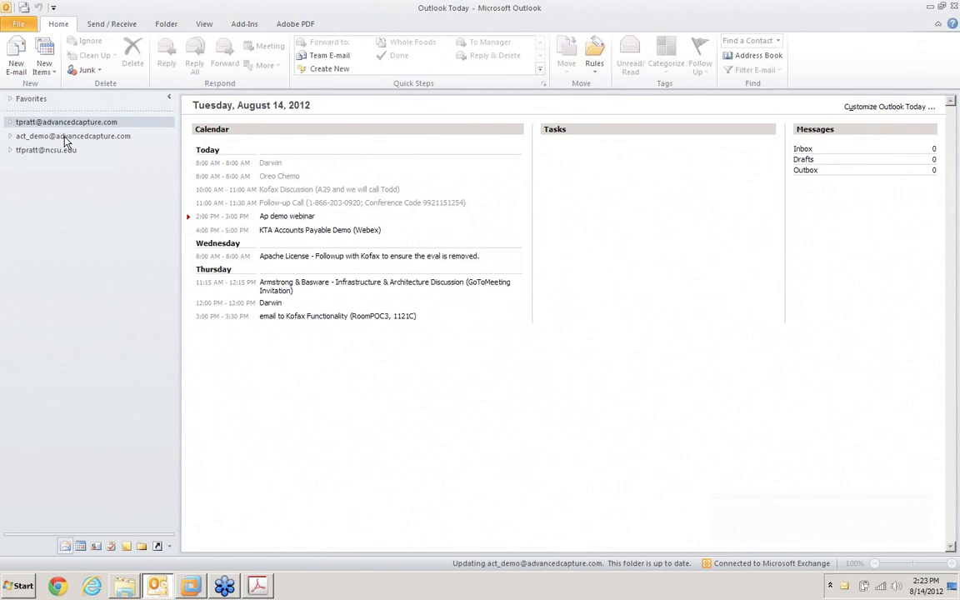
click(10, 137)
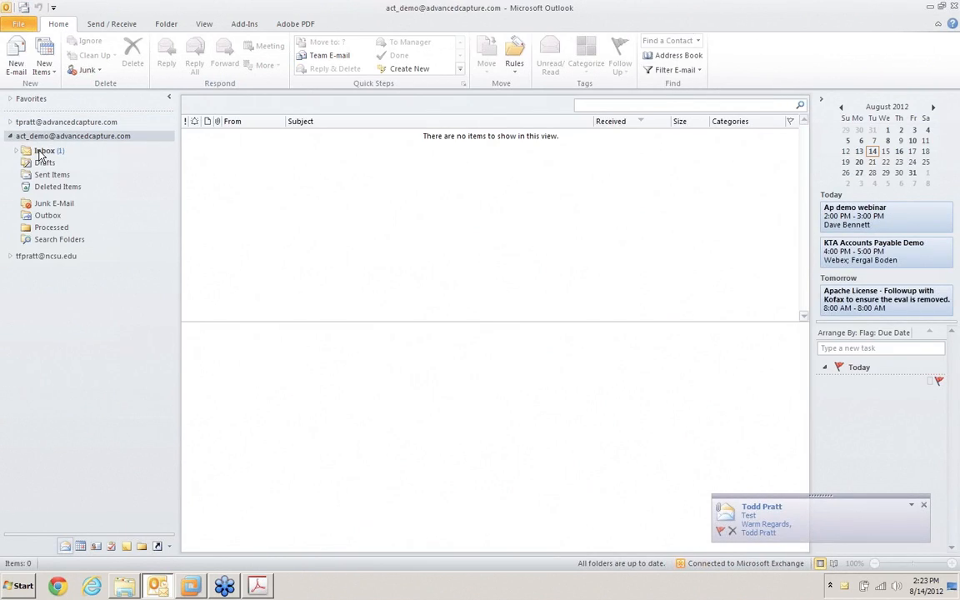
click(43, 150)
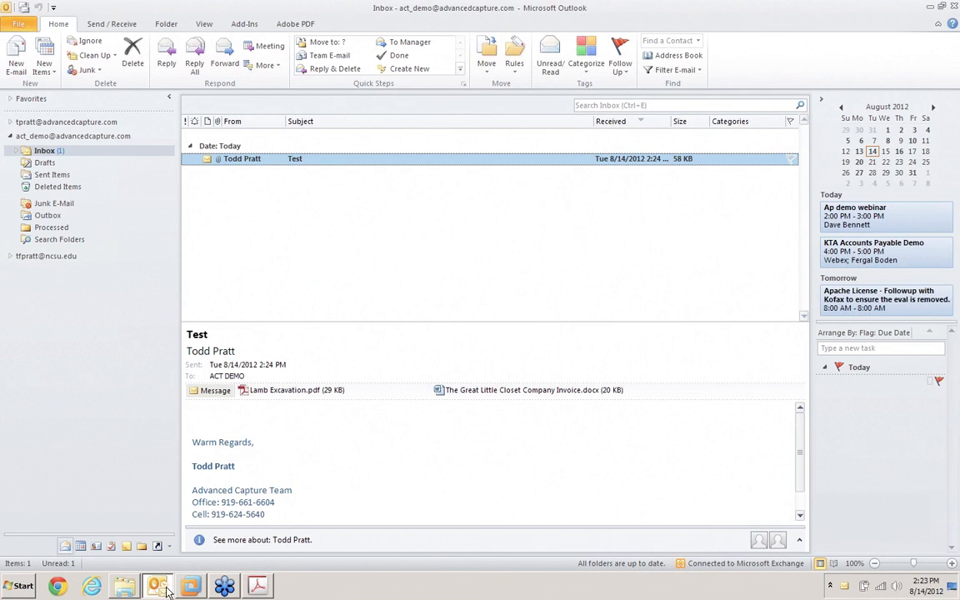
Switch to Kofax Capture Batch Manager in the w2k8SKC10KTM55 virtual machine and create a batch with the ACT Invoice Demo class
mouse_move(193, 587)
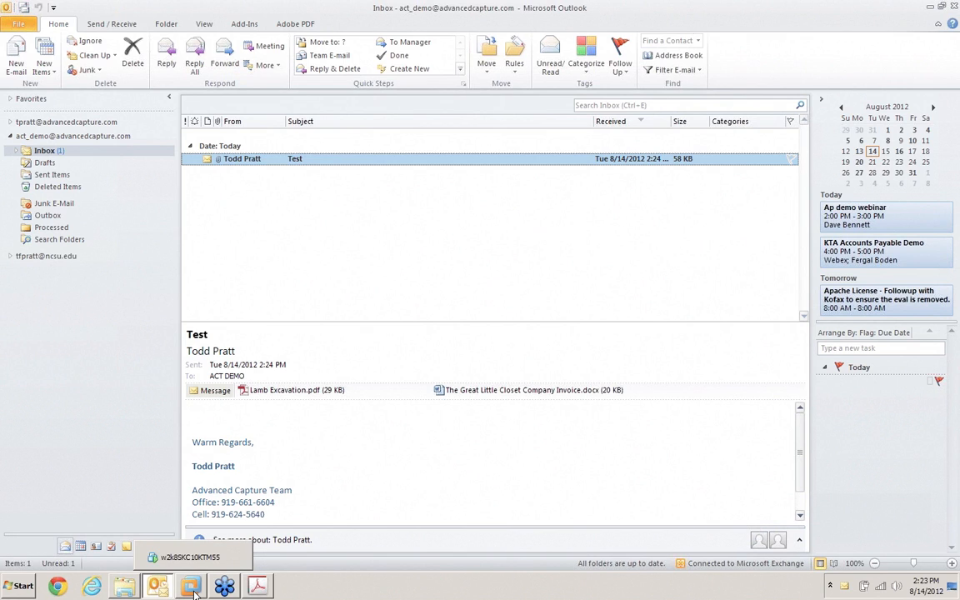
click(192, 587)
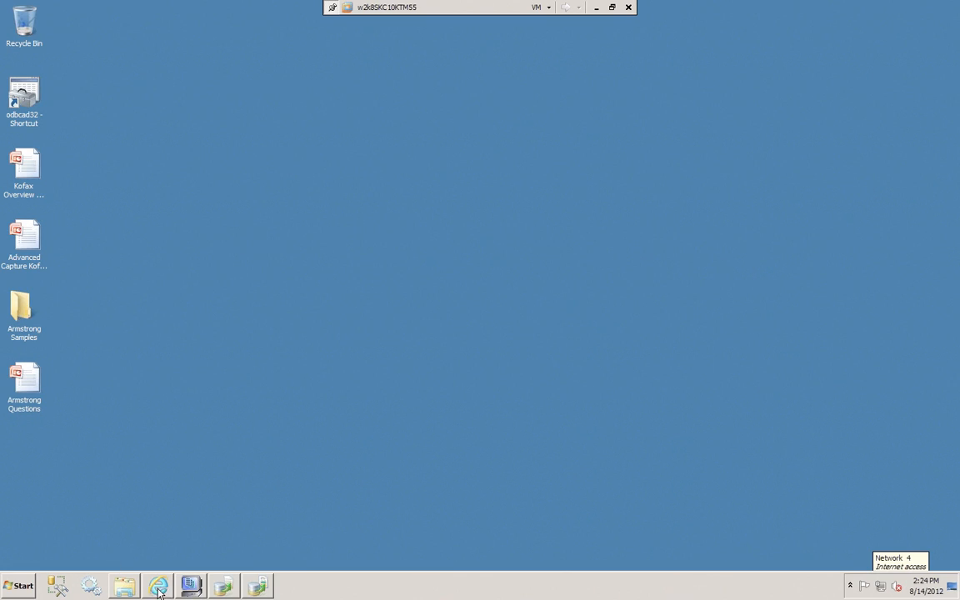
click(191, 586)
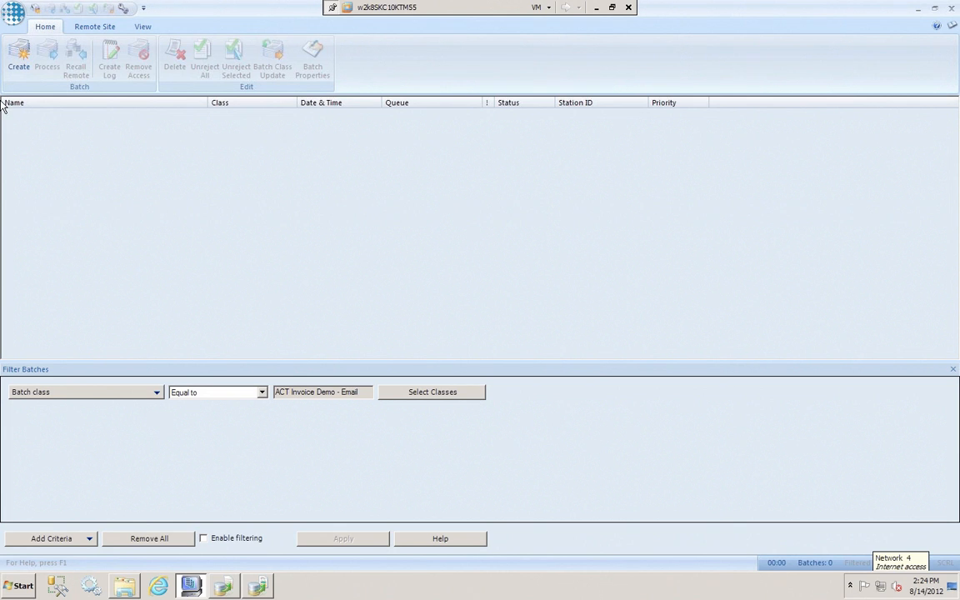
click(19, 62)
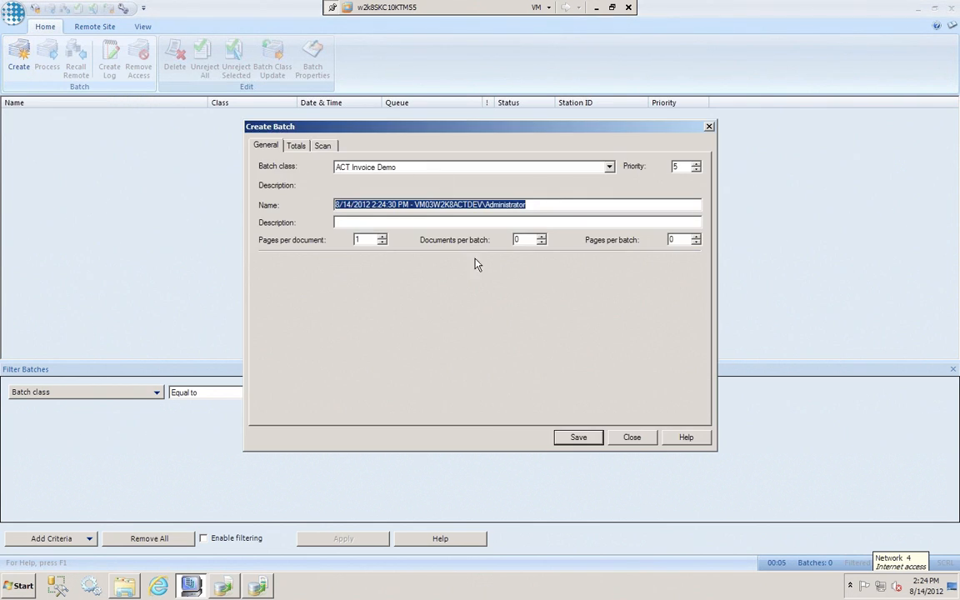
click(575, 439)
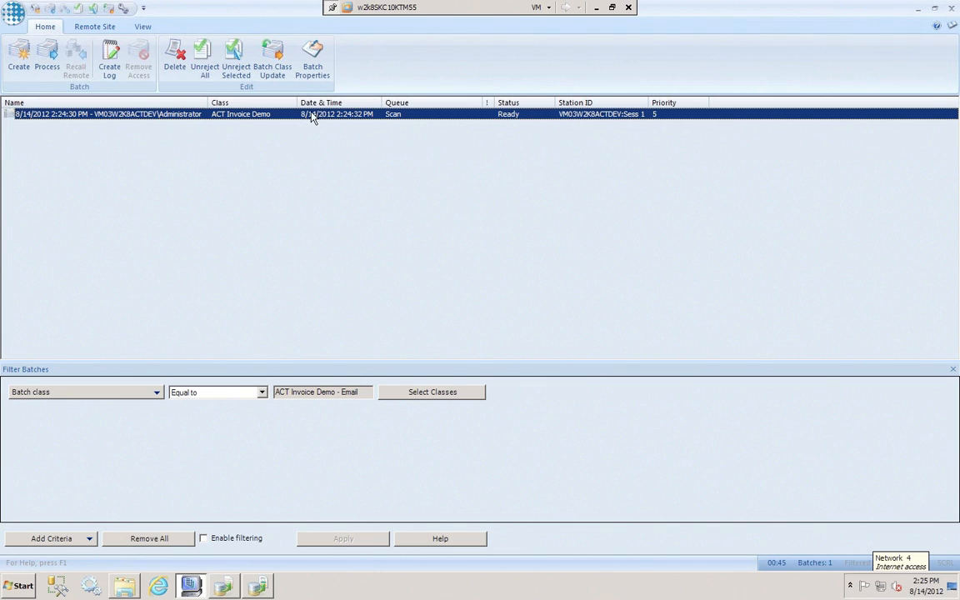
Process the new batch, start scanning all through the file import, and browse to the Demo Images folder in C:\ACT
click(43, 65)
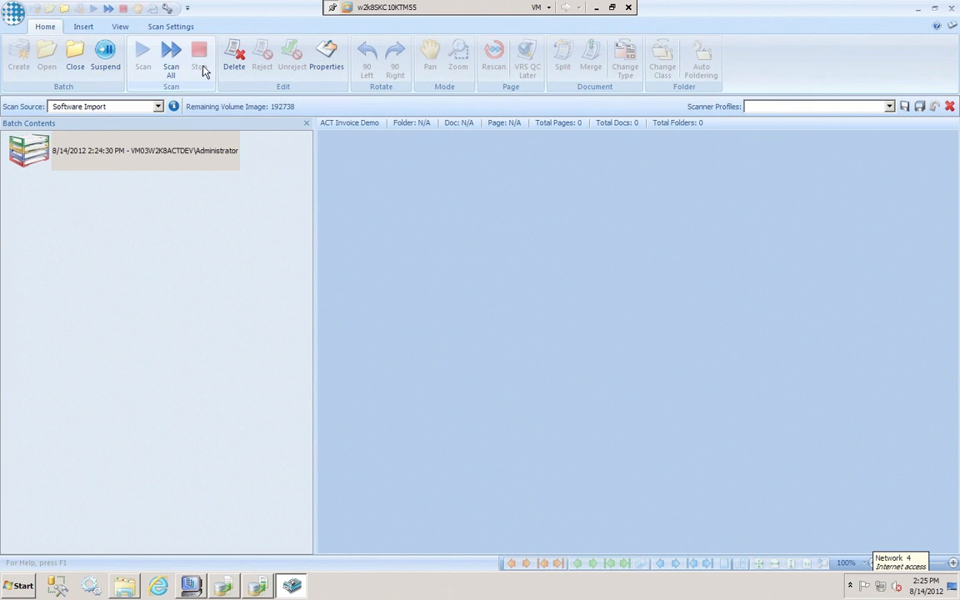
click(171, 57)
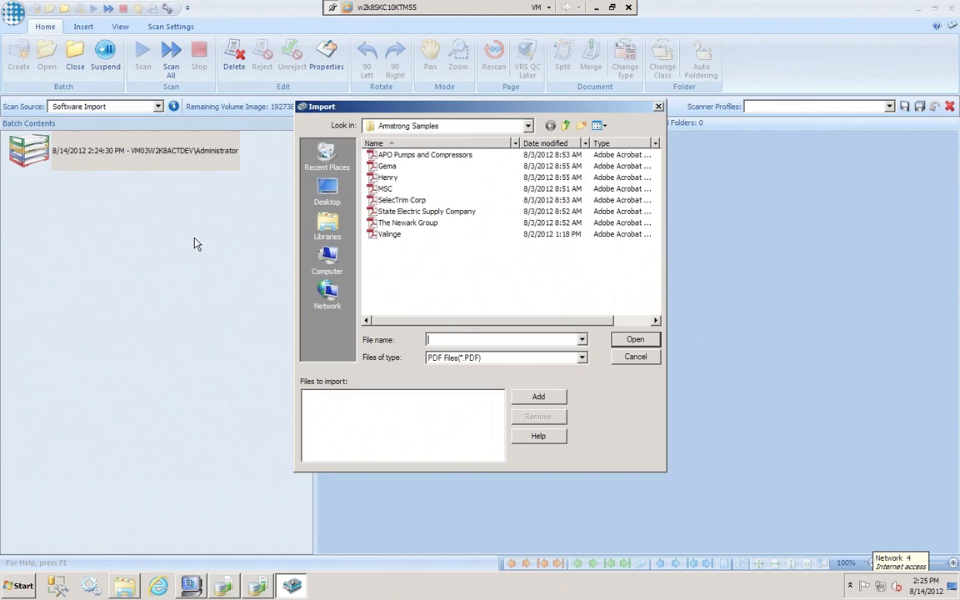
click(566, 126)
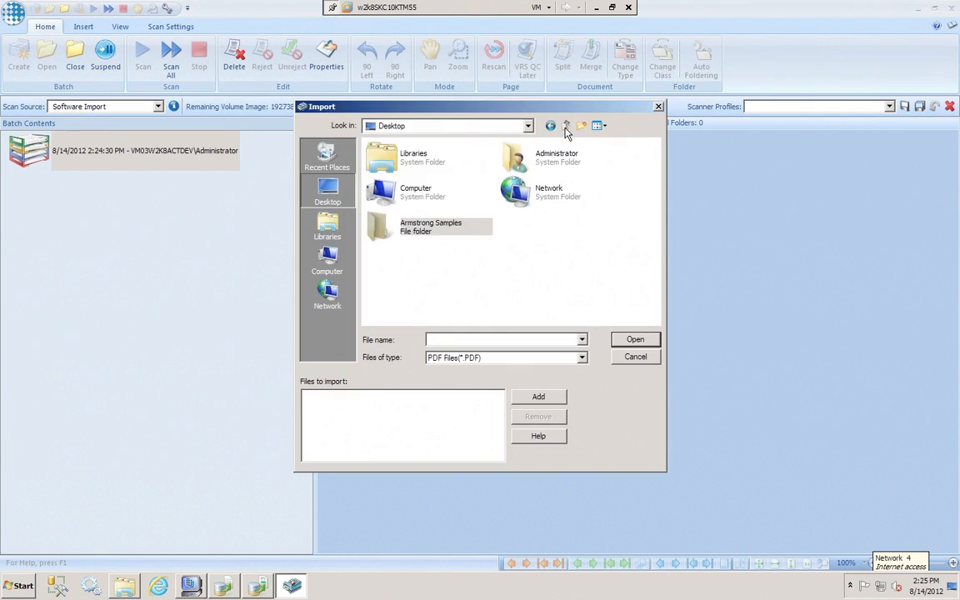
click(336, 269)
double_click(401, 165)
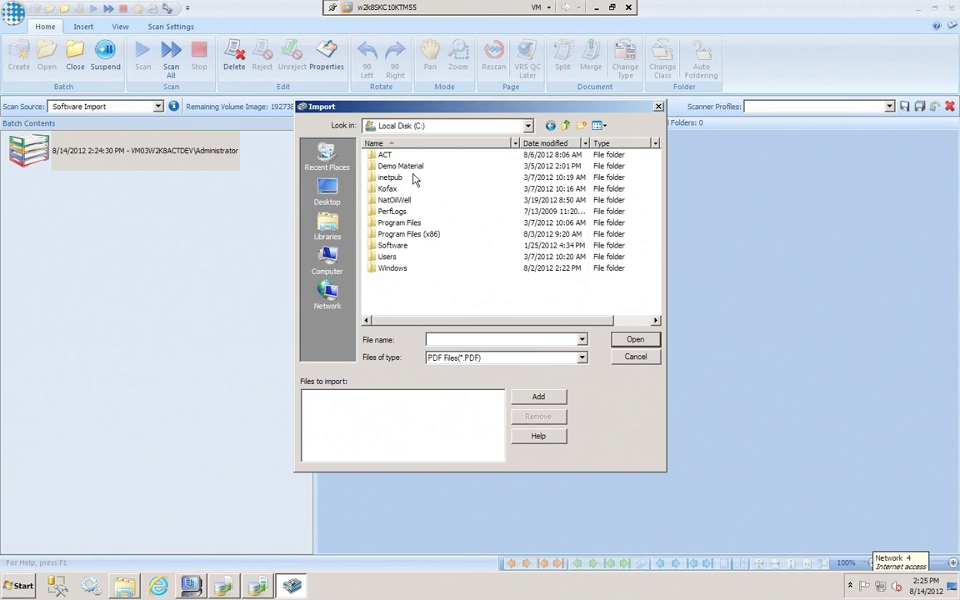
double_click(375, 155)
double_click(371, 177)
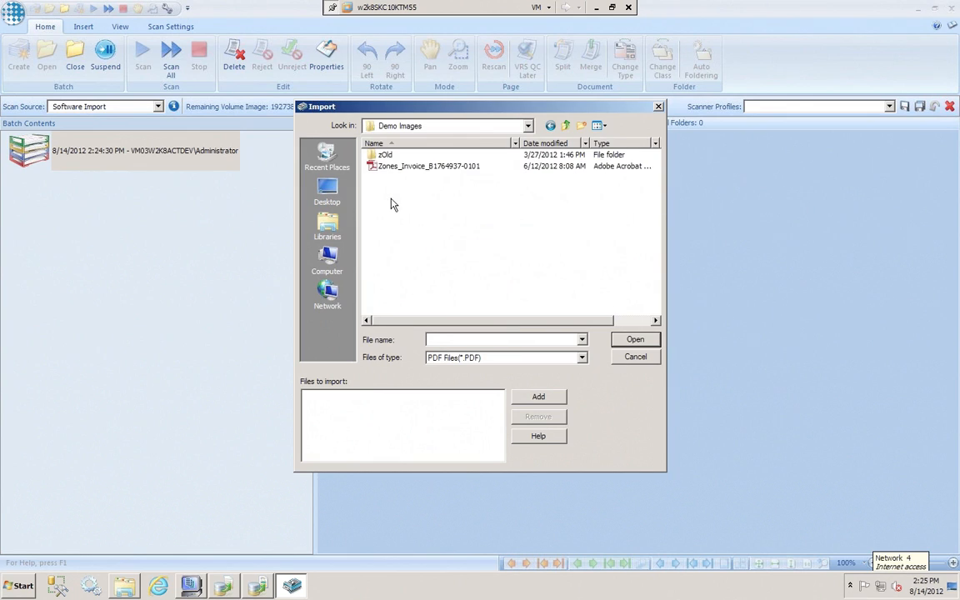
click(566, 126)
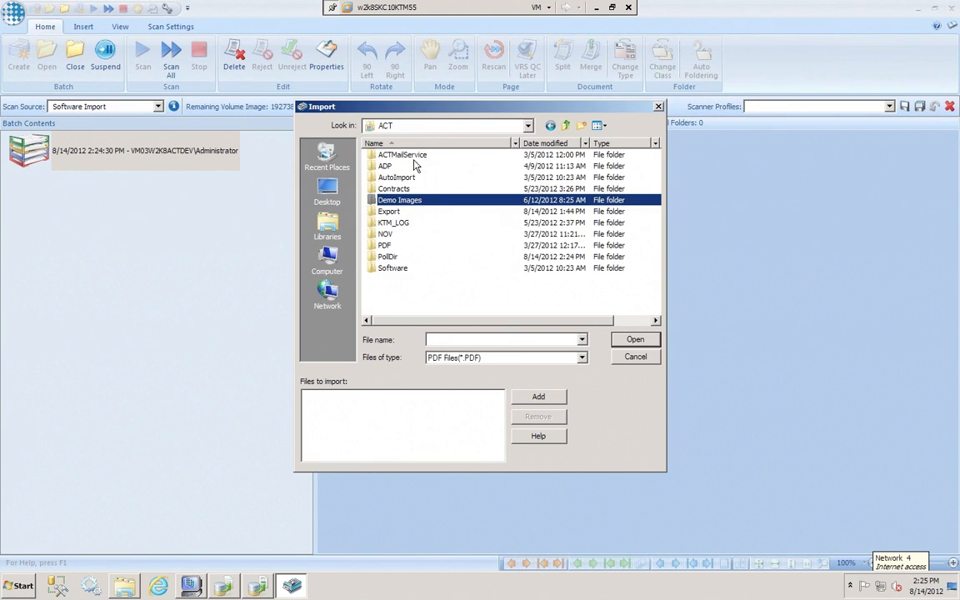
click(566, 126)
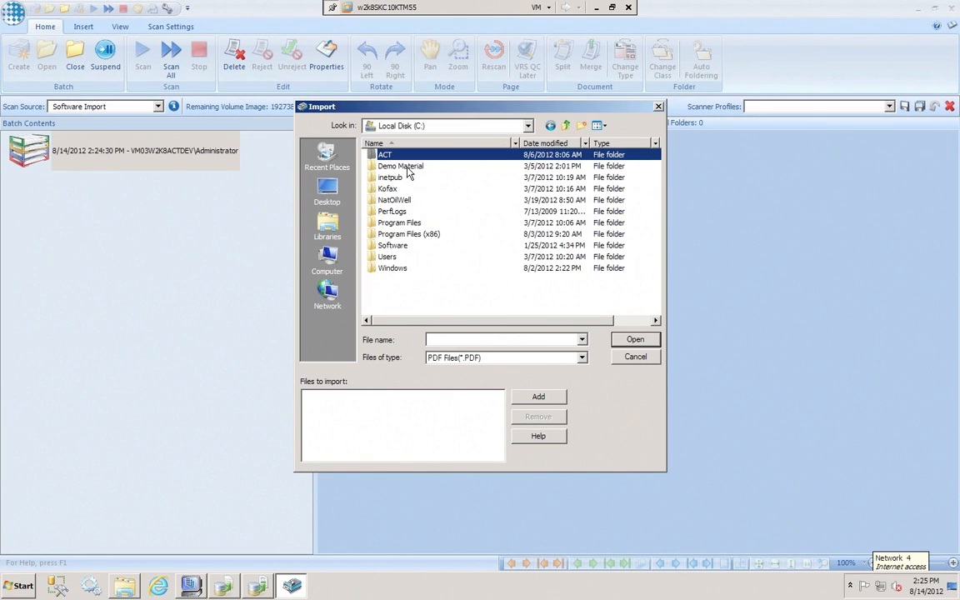
double_click(409, 169)
click(566, 125)
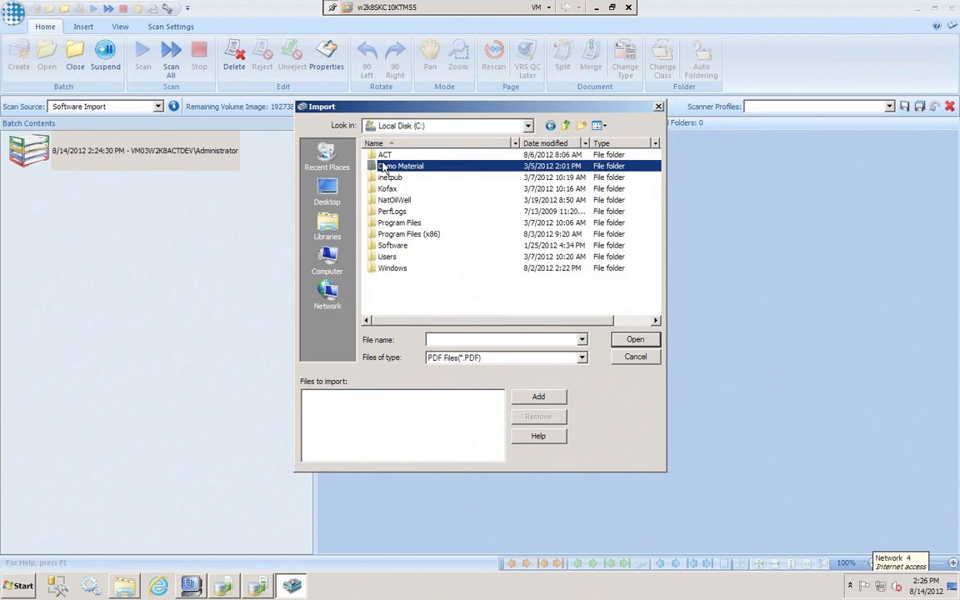
double_click(385, 155)
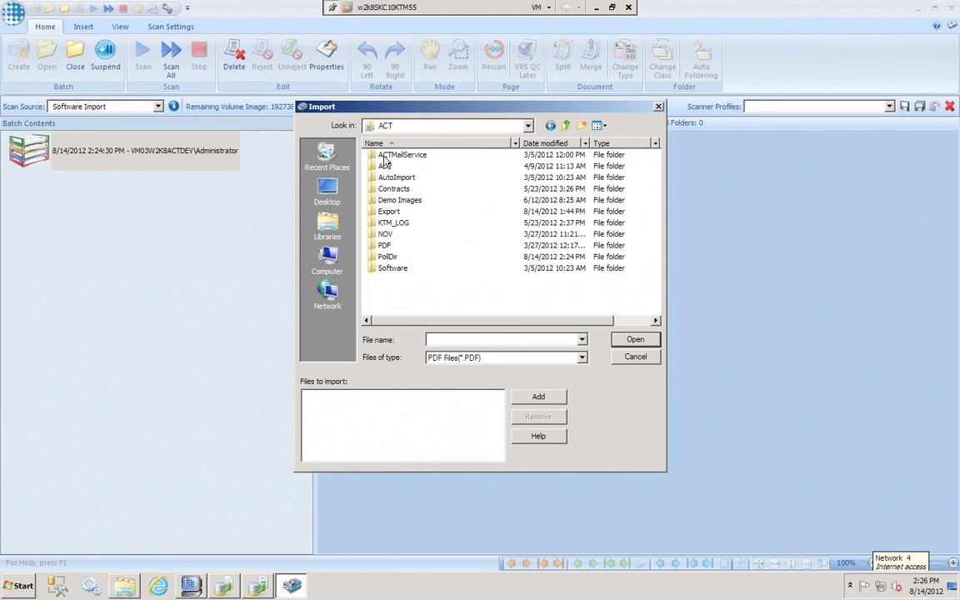
double_click(400, 202)
Filter the import dialog to TIFF files and import all the TIFF invoices from the Demo Images folder into the batch
double_click(382, 155)
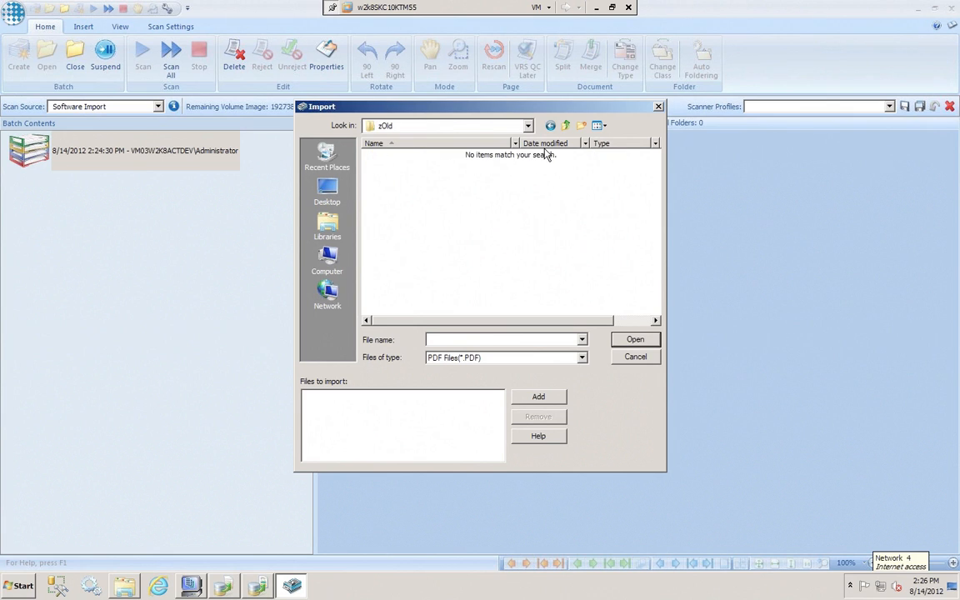
click(498, 357)
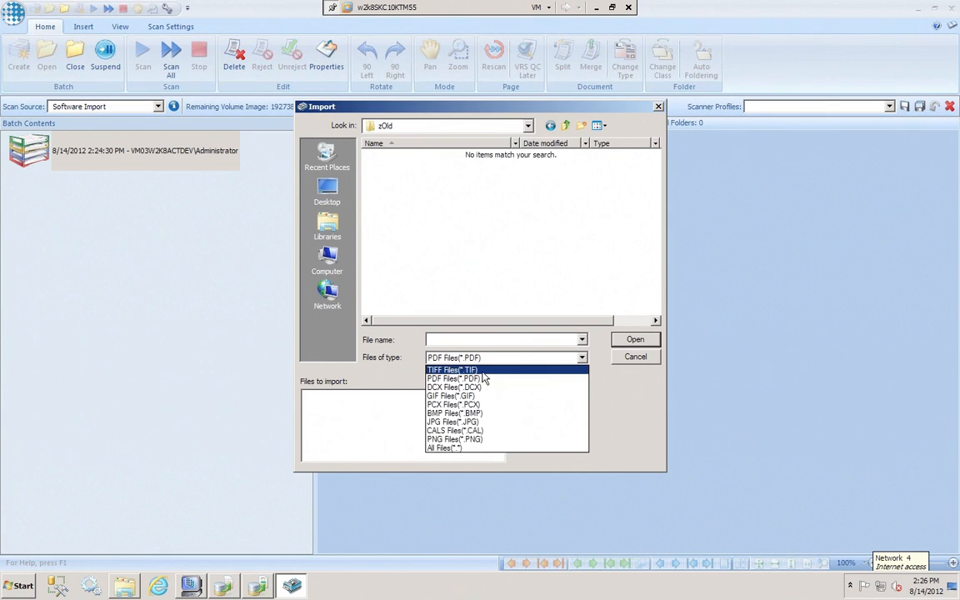
click(481, 372)
click(566, 125)
drag(449, 263, 394, 156)
click(432, 269)
drag(432, 270, 389, 164)
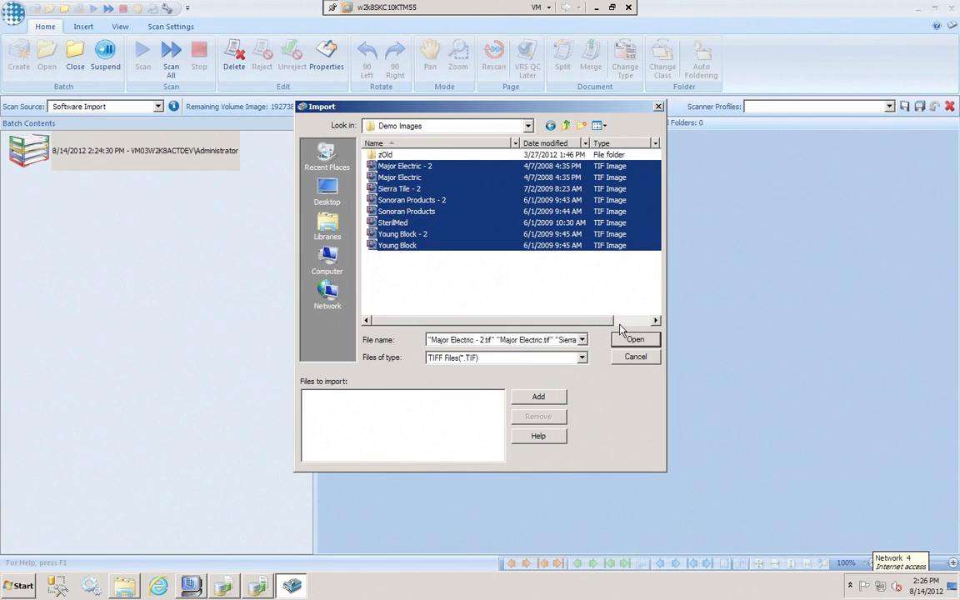
click(629, 340)
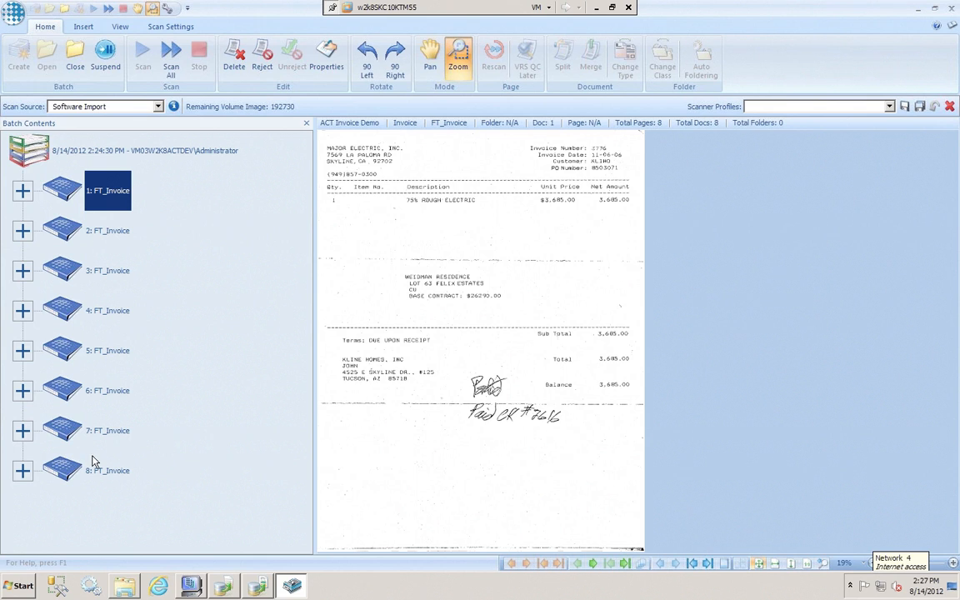
Review several imported invoices in the batch contents, including documents 2, 3, 6 and 7, and return to document 1
click(115, 238)
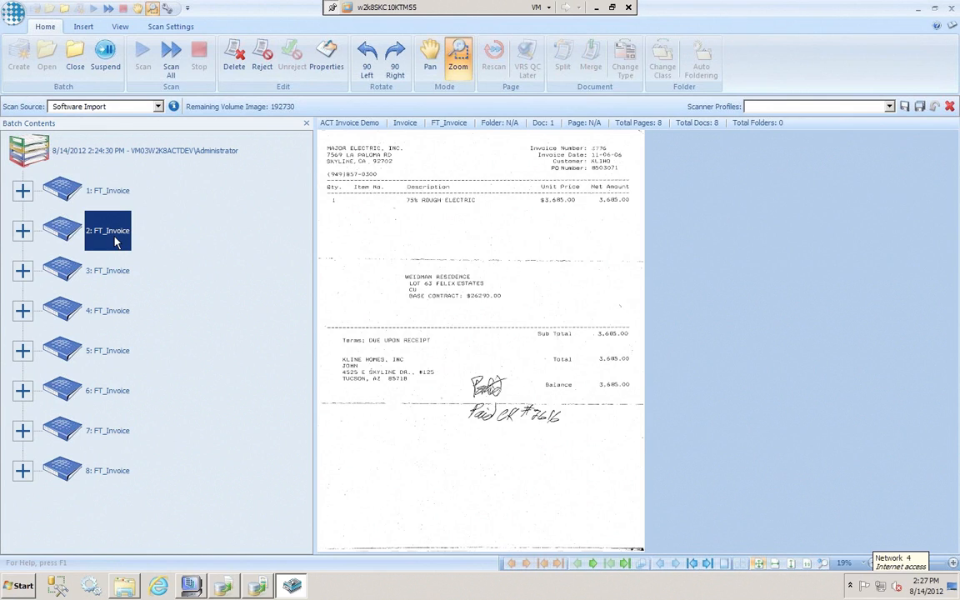
click(110, 281)
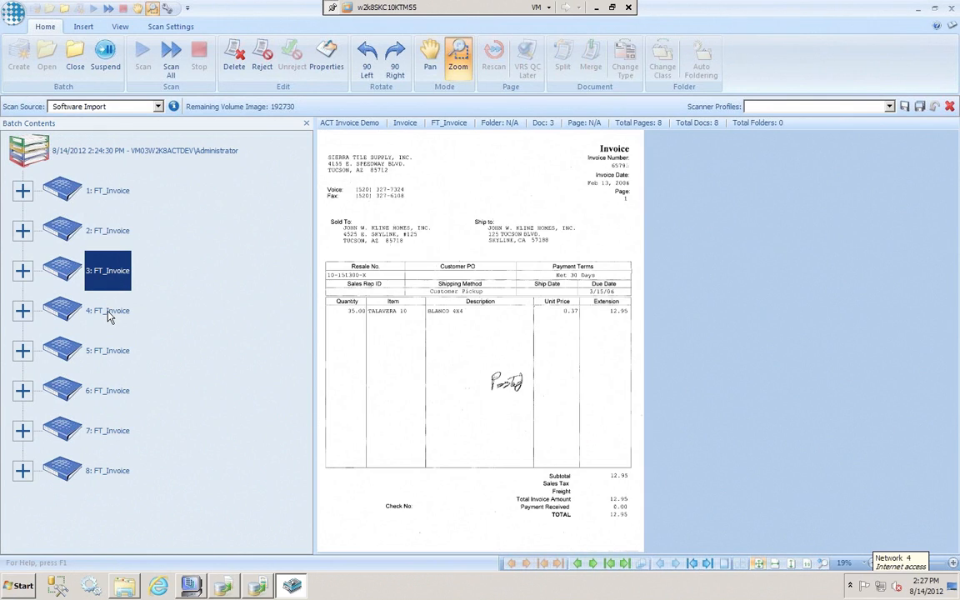
click(109, 315)
click(96, 383)
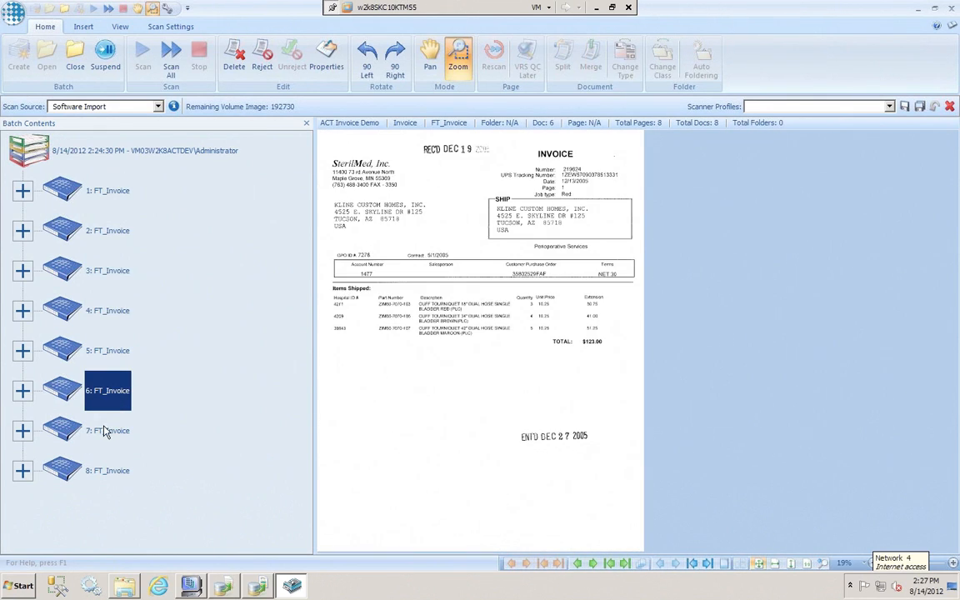
click(102, 432)
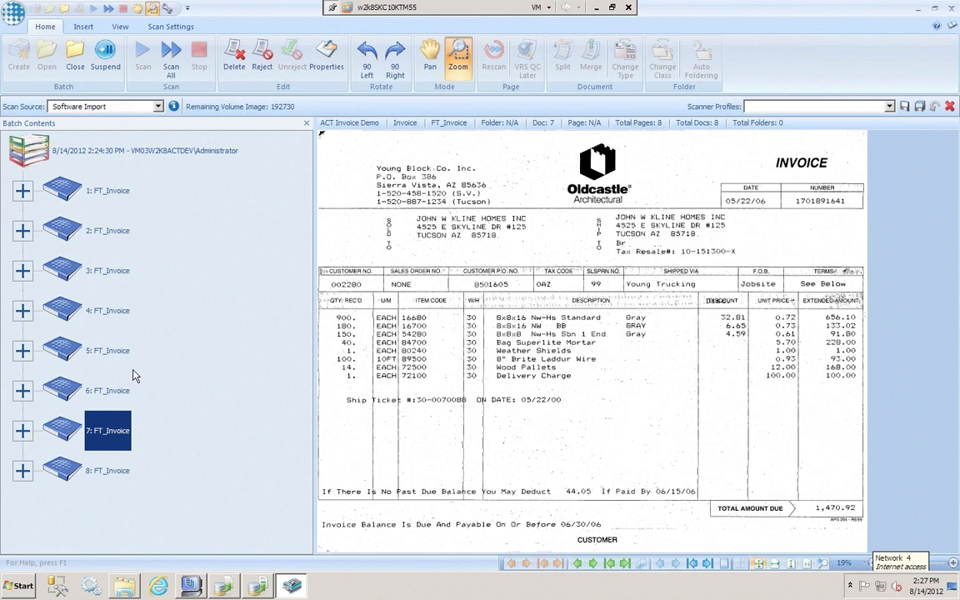
click(105, 197)
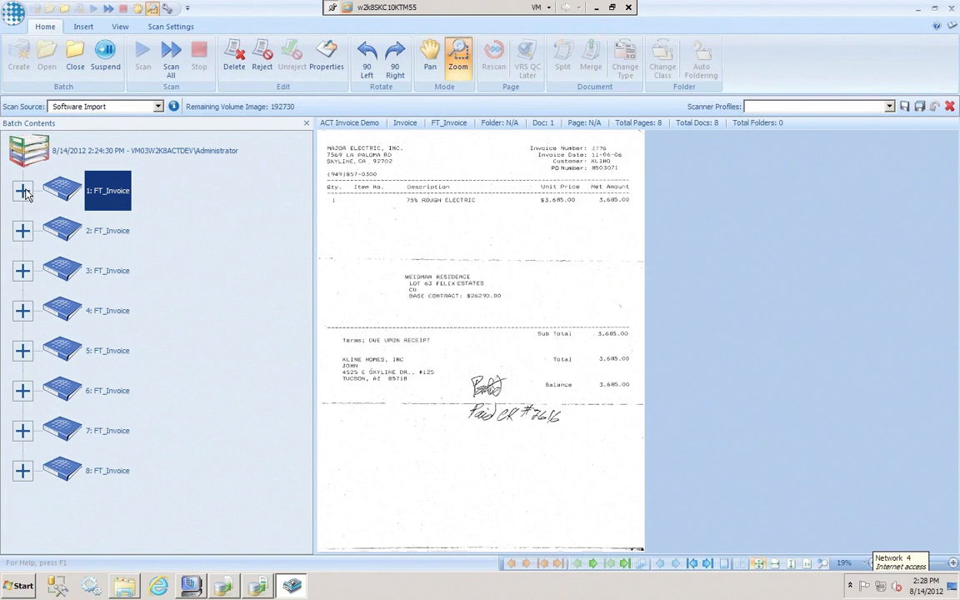
Close the scanned batch and select the ACT Invoice Demo batch in the batch list
click(79, 54)
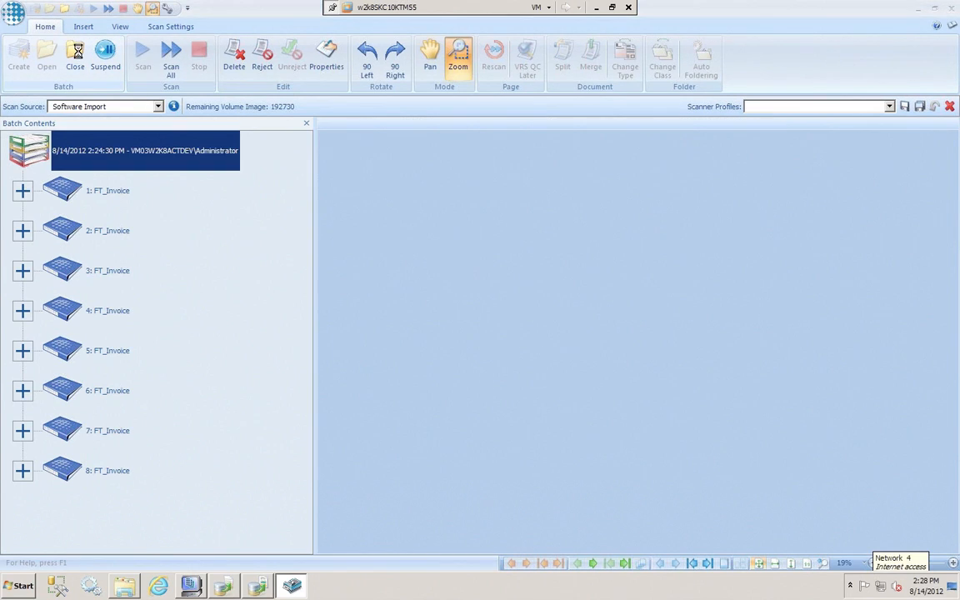
click(497, 318)
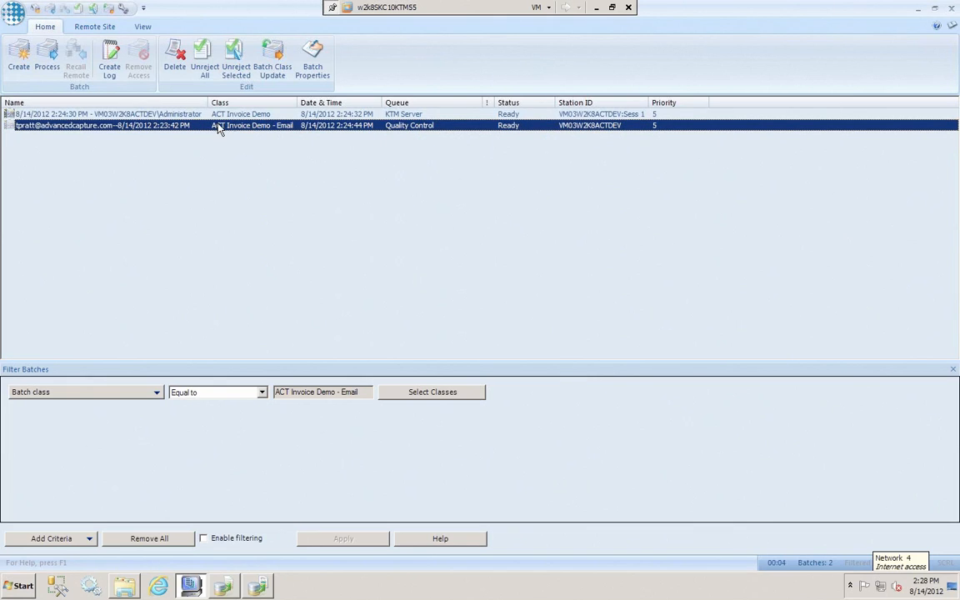
click(275, 115)
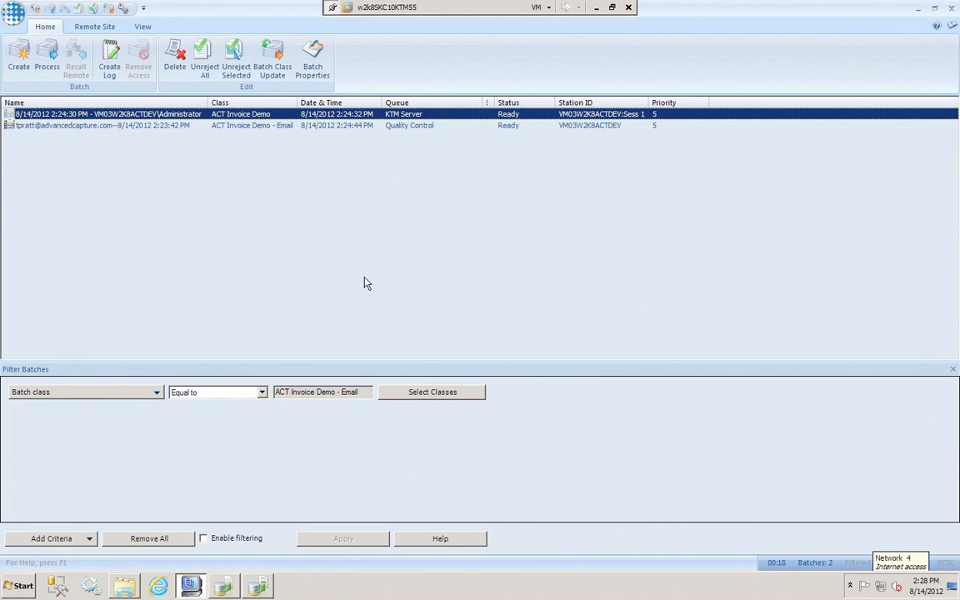
View the Kofax Transformation Modules Server's processing of the ACT Invoice Demo batch, and minimize its window
mouse_move(227, 590)
click(225, 590)
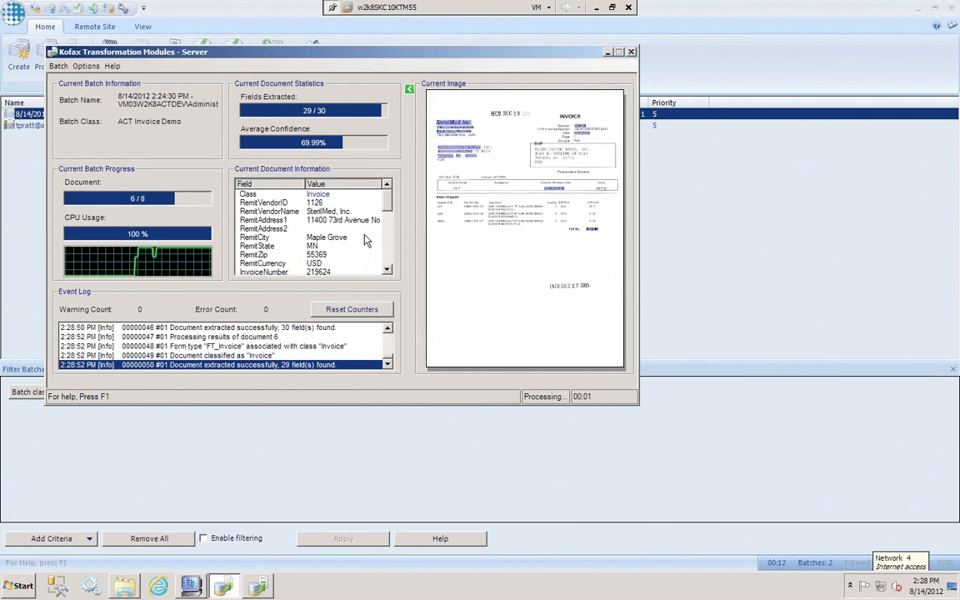
click(607, 52)
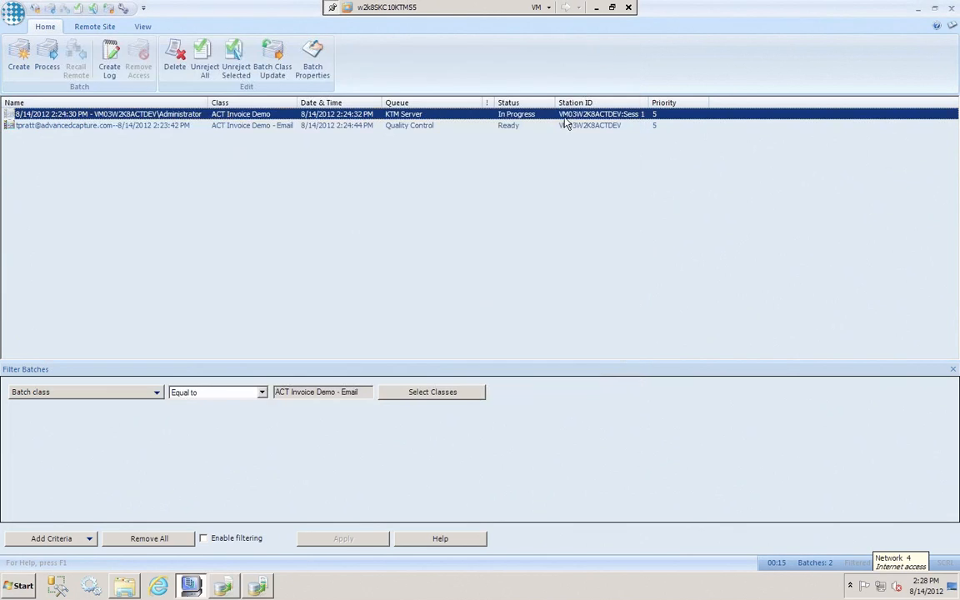
Open the ACT Invoice Demo - Email batch from the Quality Control queue
click(414, 126)
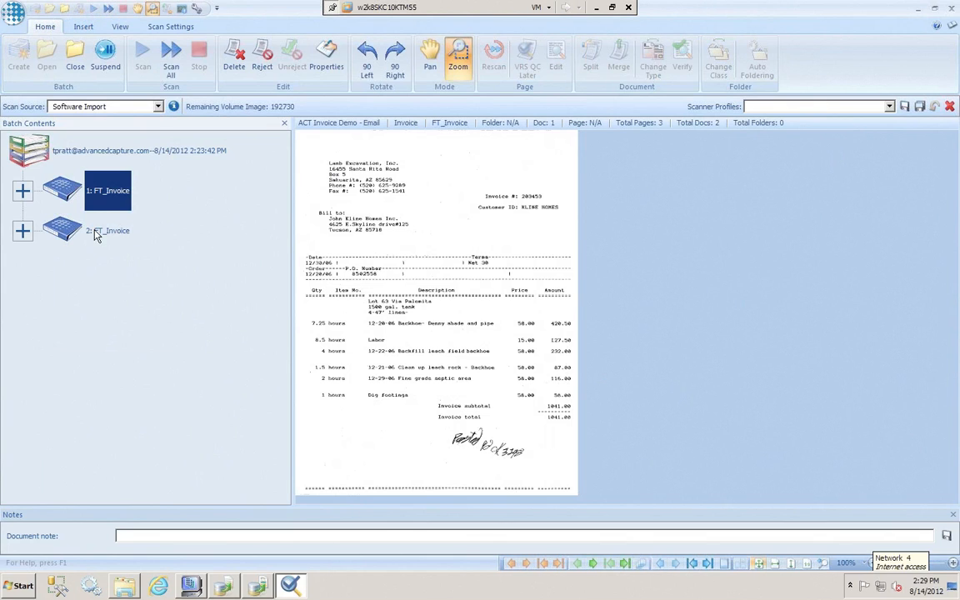
Expand both FT_Invoice documents in the batch contents to show their individual pages
click(18, 191)
click(15, 272)
click(16, 277)
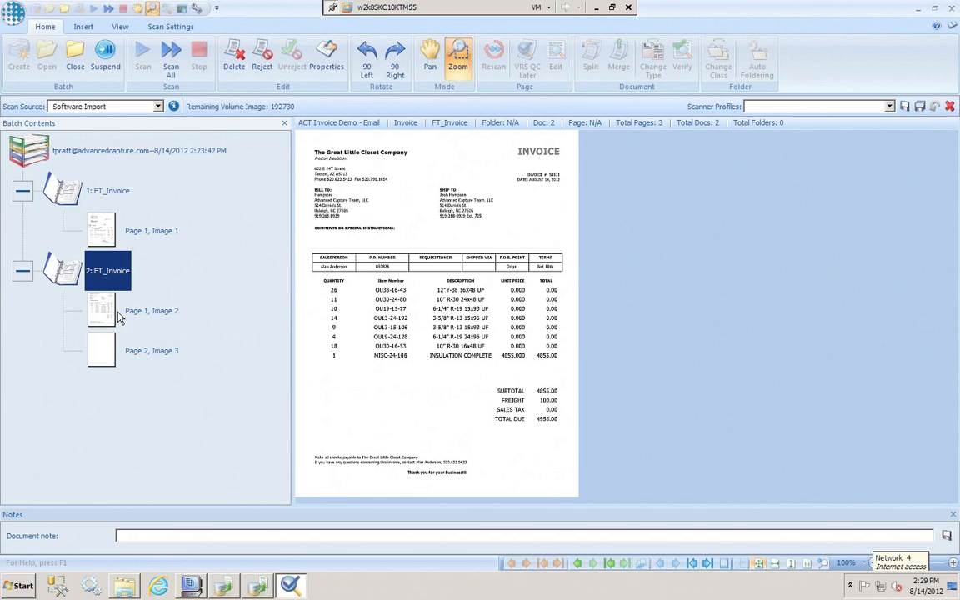
Move the invoice page of document 2 into document 1, and restore the original grouping by splitting it out and rejoining the blank page
drag(102, 290, 106, 265)
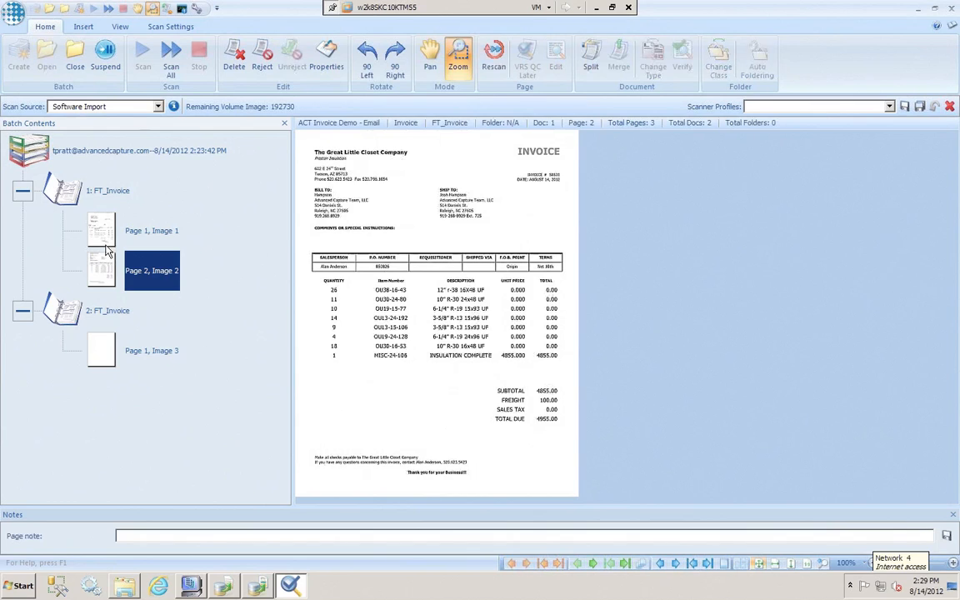
right_click(107, 267)
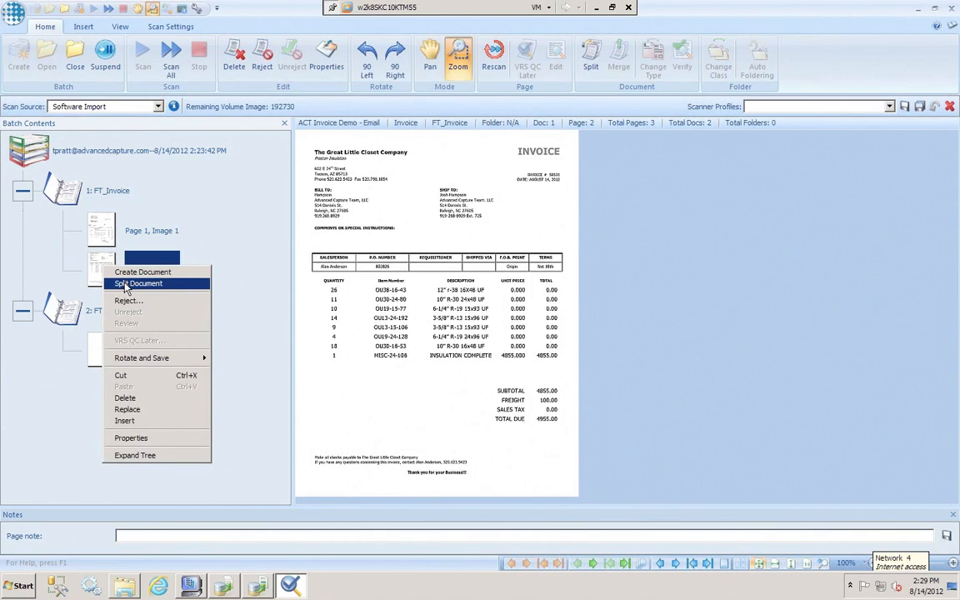
click(125, 283)
drag(98, 294, 102, 352)
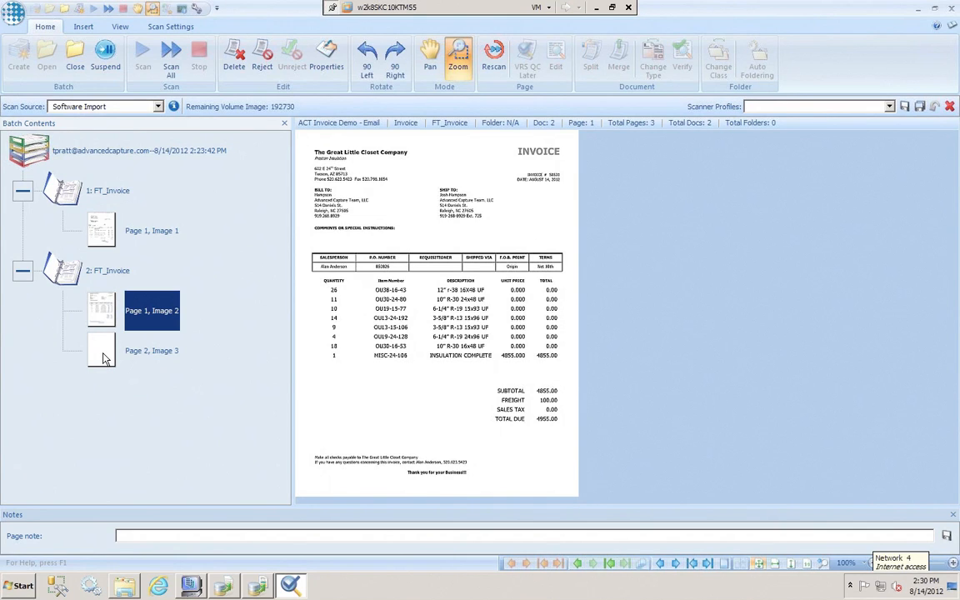
Delete the blank second page from document 2 of the email batch
click(104, 356)
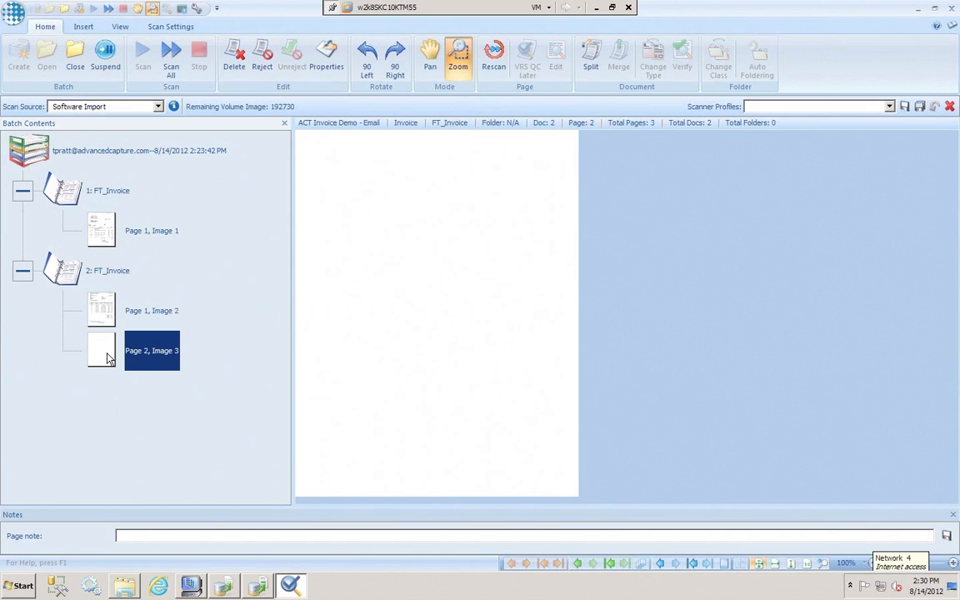
key(Delete)
click(494, 318)
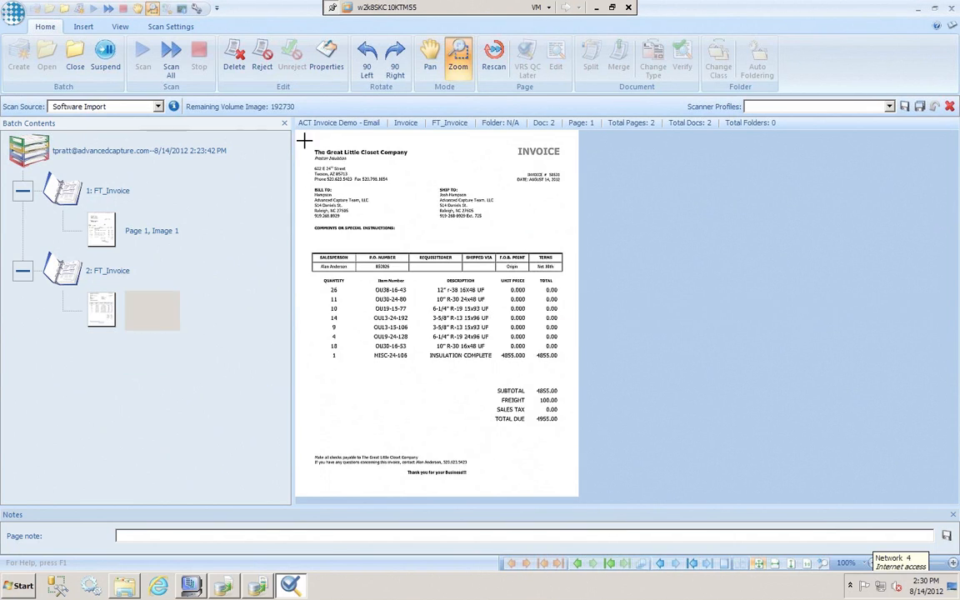
Inspect the vendor headers of The Great Little Closet Company and Lamb Excavation invoices at higher magnification
drag(304, 142, 448, 202)
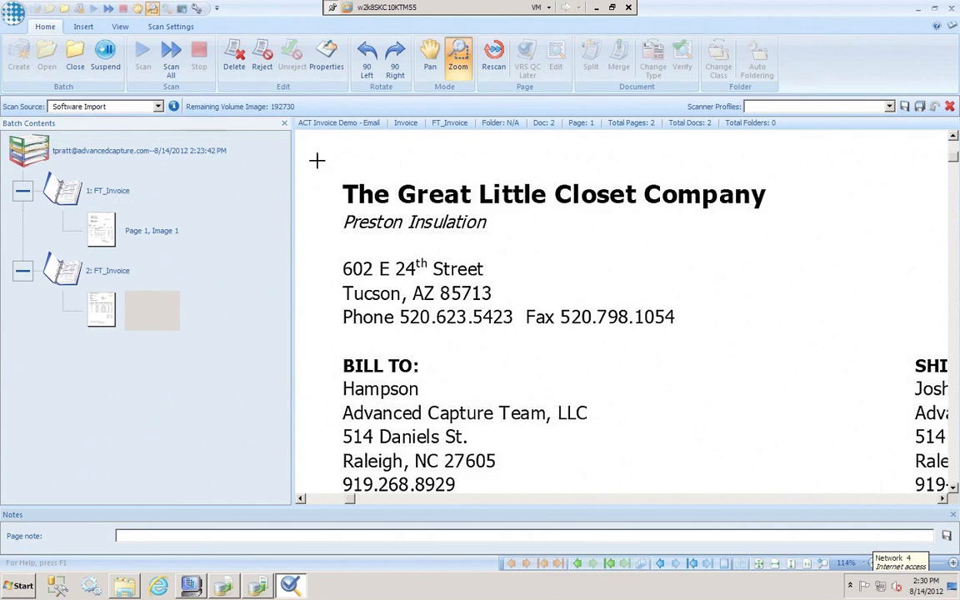
drag(315, 159, 576, 225)
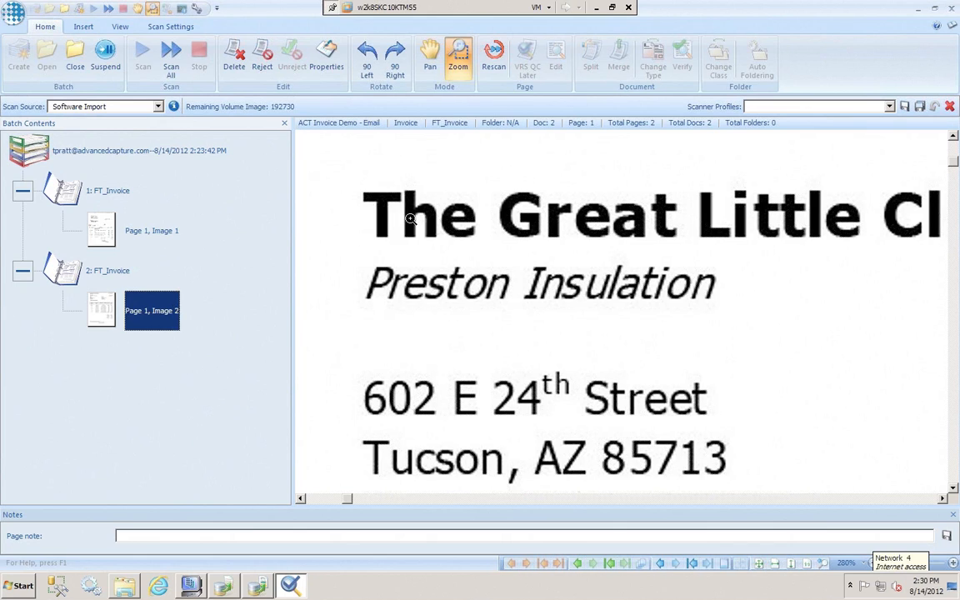
right_click(409, 216)
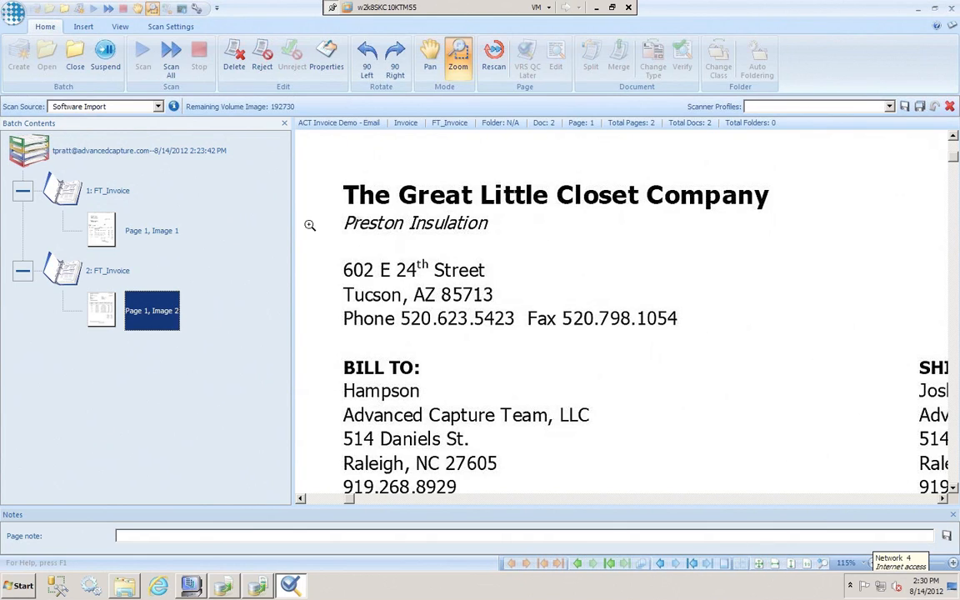
click(150, 232)
right_click(504, 246)
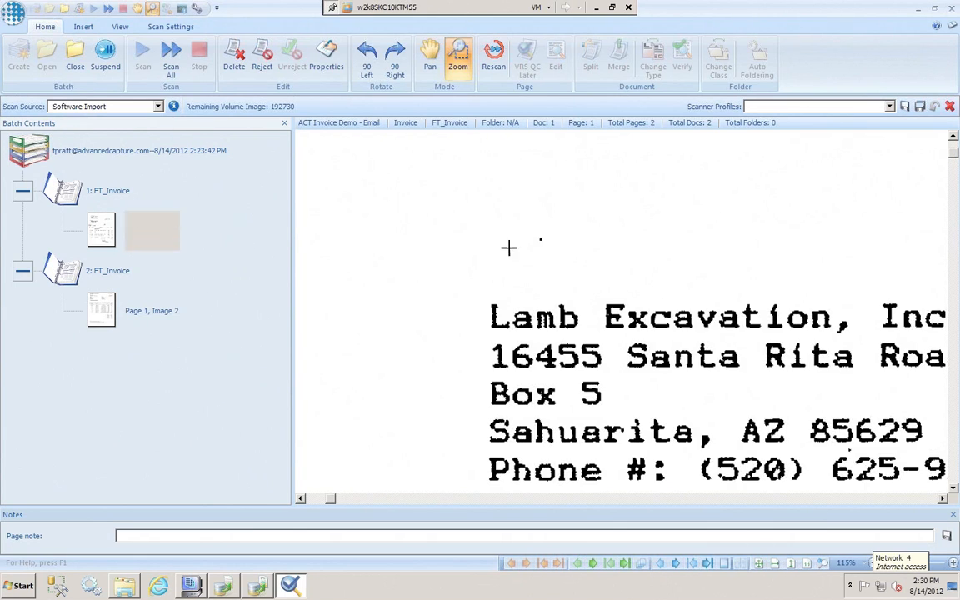
drag(313, 152, 390, 194)
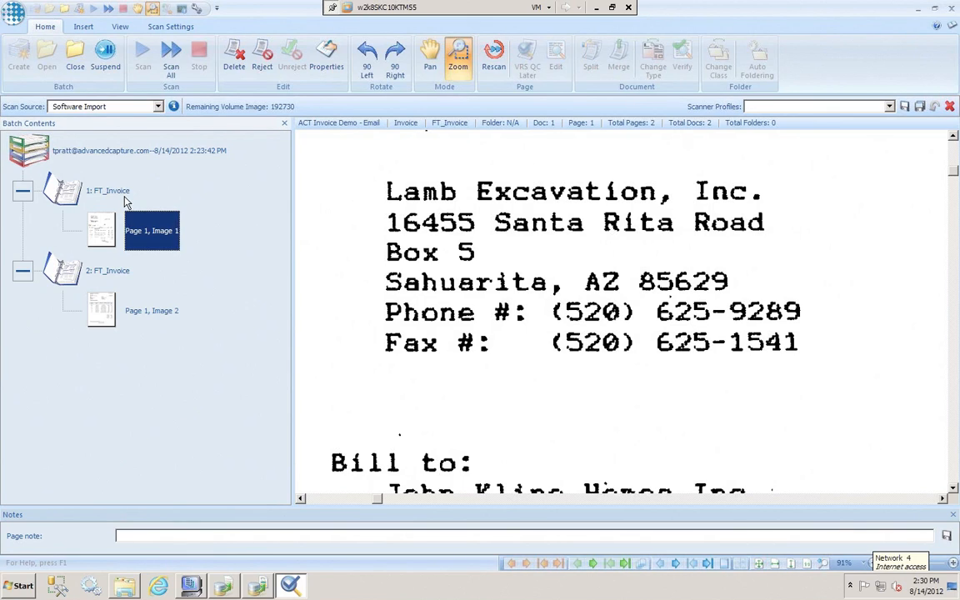
Close the email batch, and open the ACT Invoice Demo batch from the KTM Validation queue
click(75, 59)
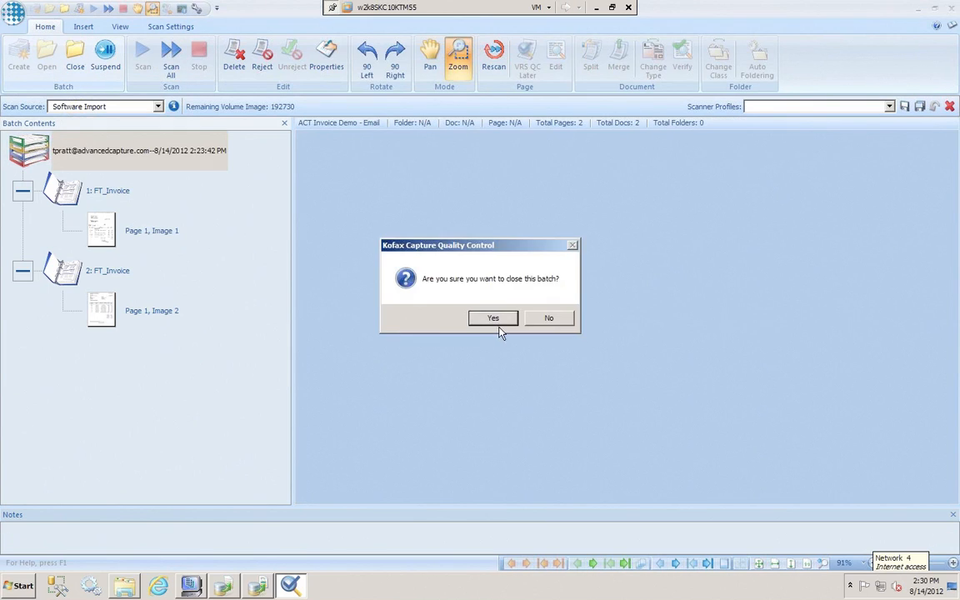
click(493, 319)
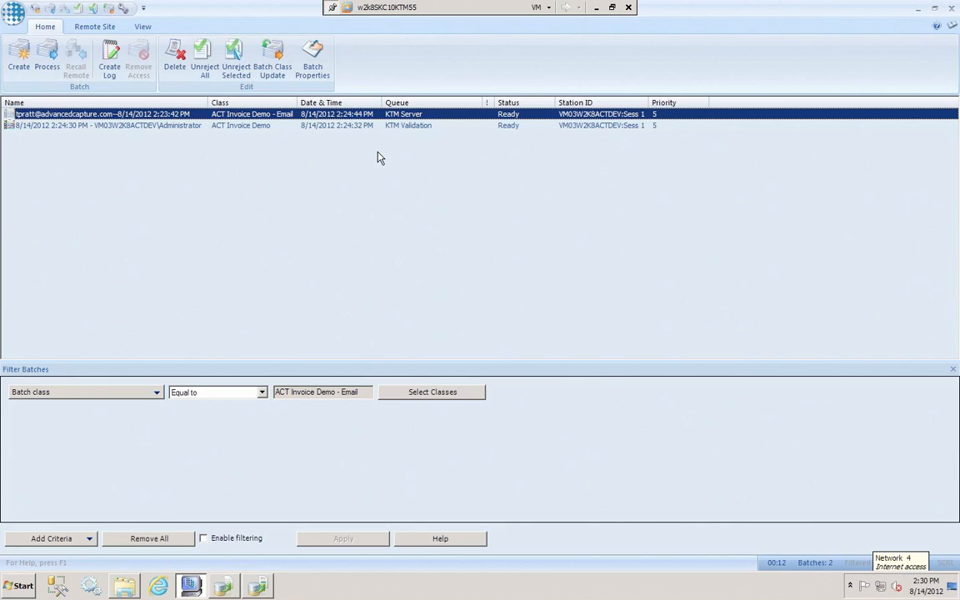
click(329, 125)
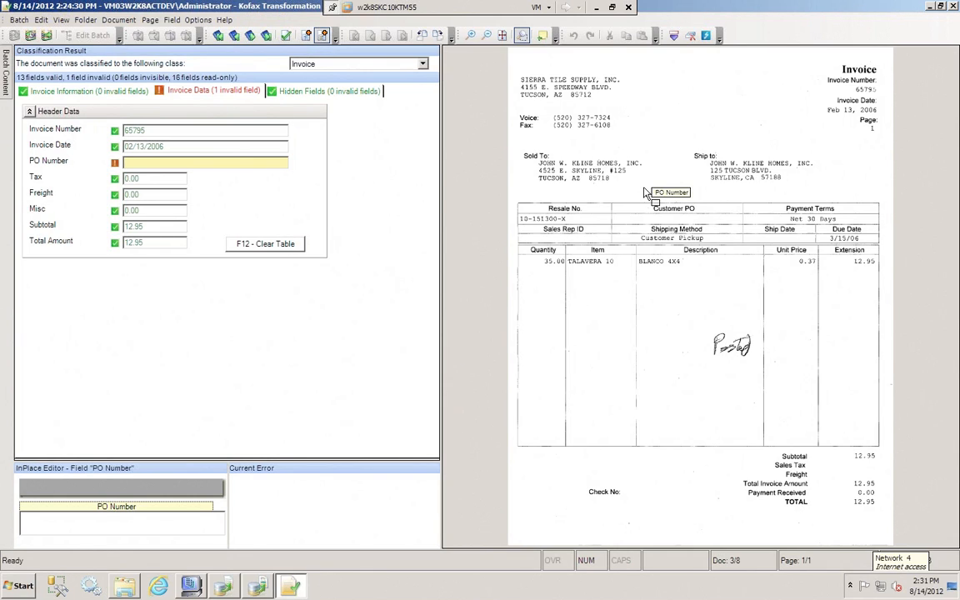
Select page 1 of the first invoice in the validation batch, and view its Invoice Information fields
mouse_move(5, 83)
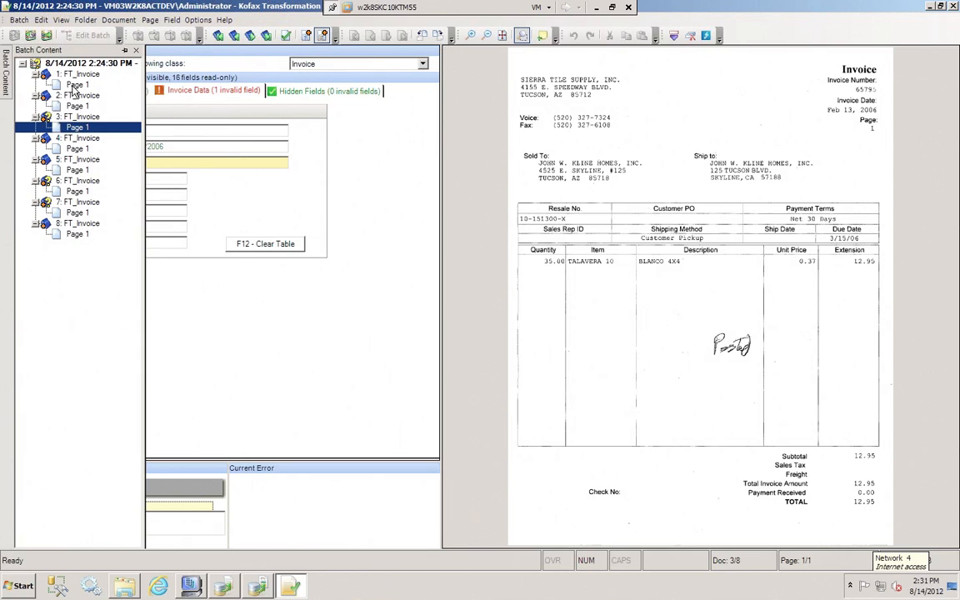
click(72, 87)
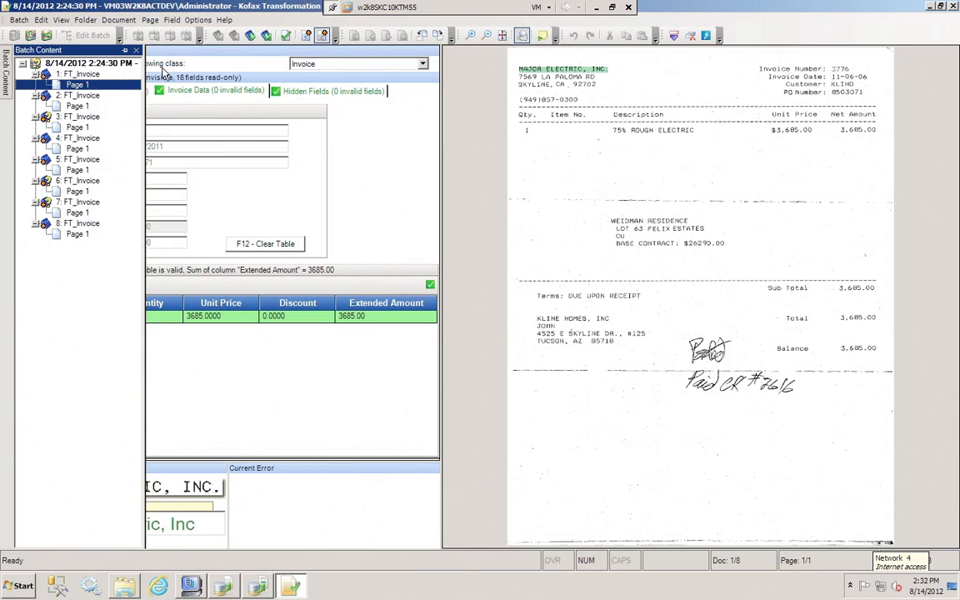
click(124, 51)
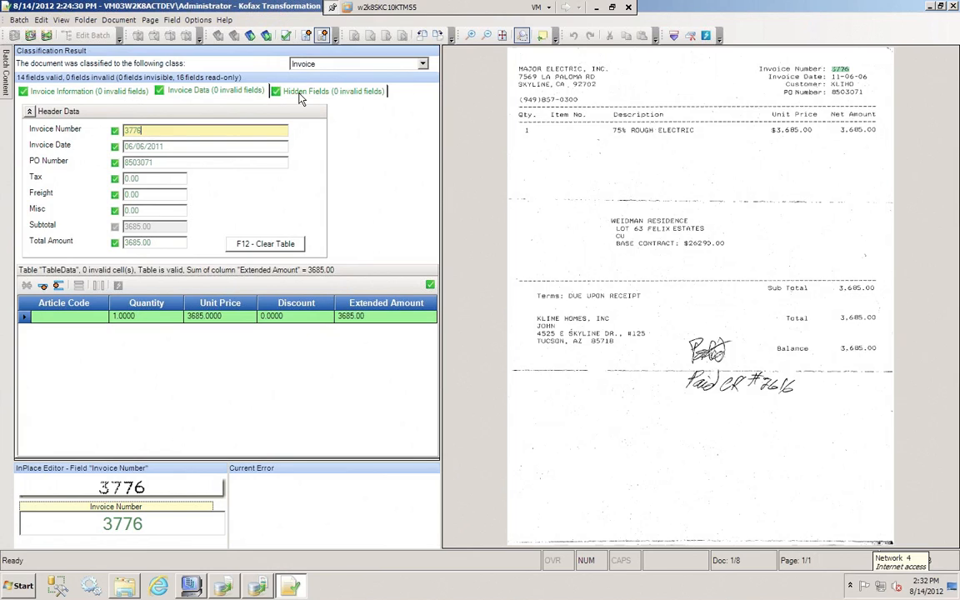
click(88, 87)
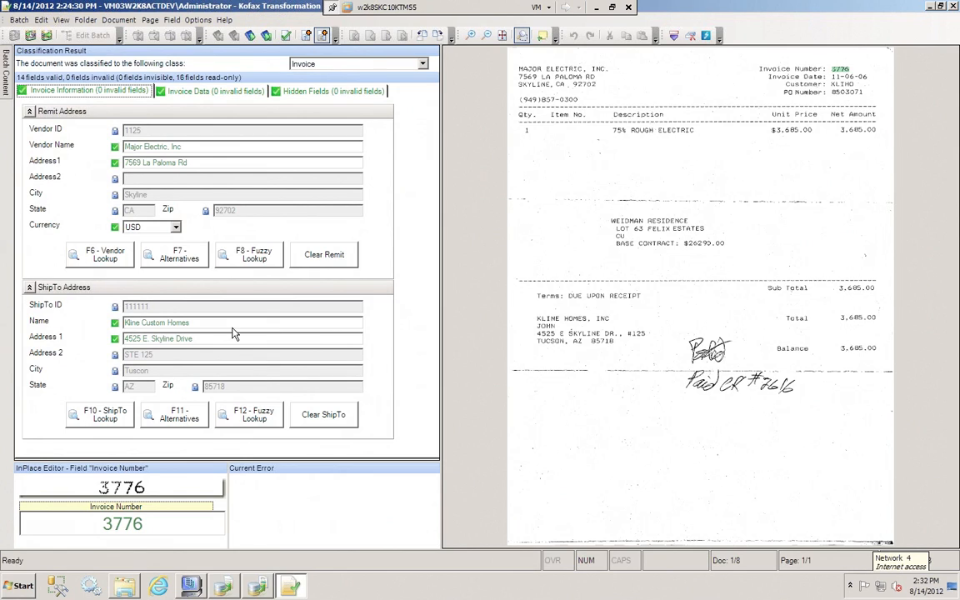
Look up the vendor alternatives for the remit address, compare the Major Electric, Inc records, and close the list without choosing one
click(195, 146)
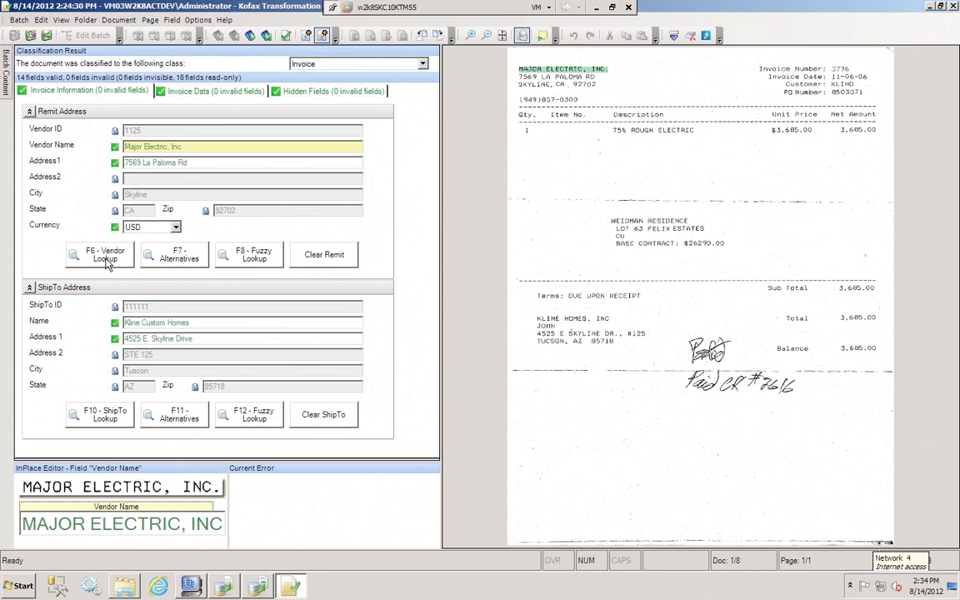
click(187, 258)
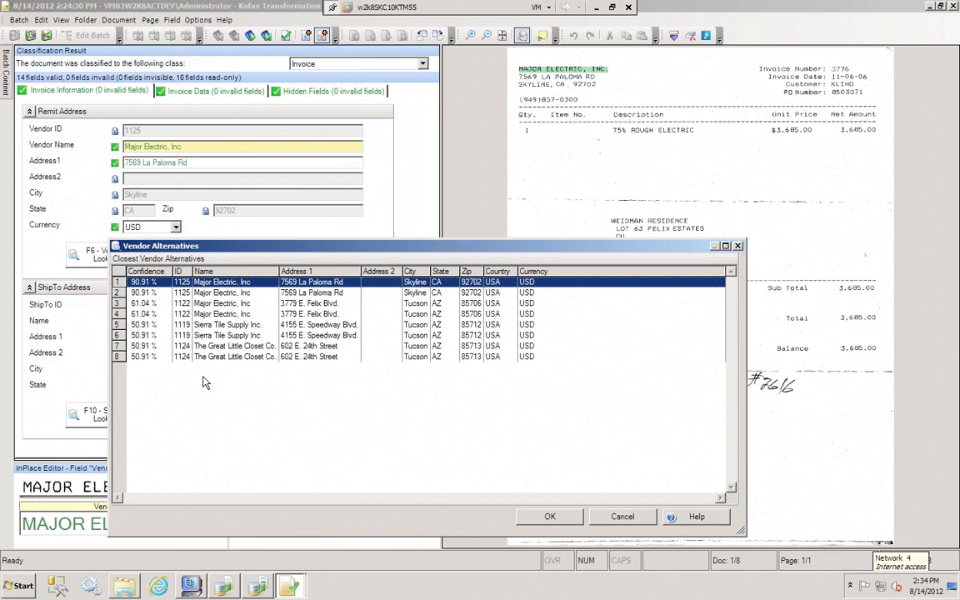
click(241, 296)
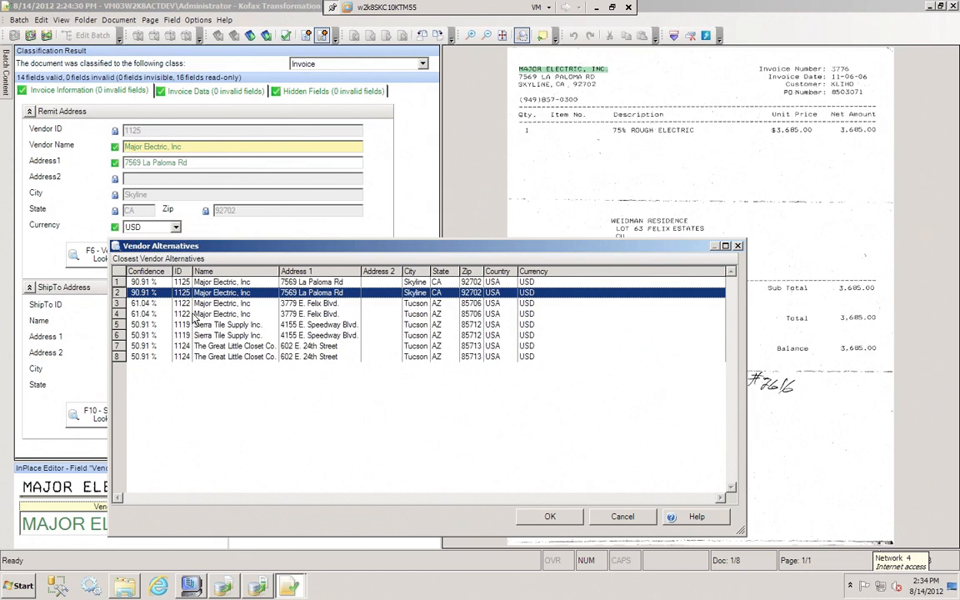
click(208, 301)
click(210, 295)
click(209, 306)
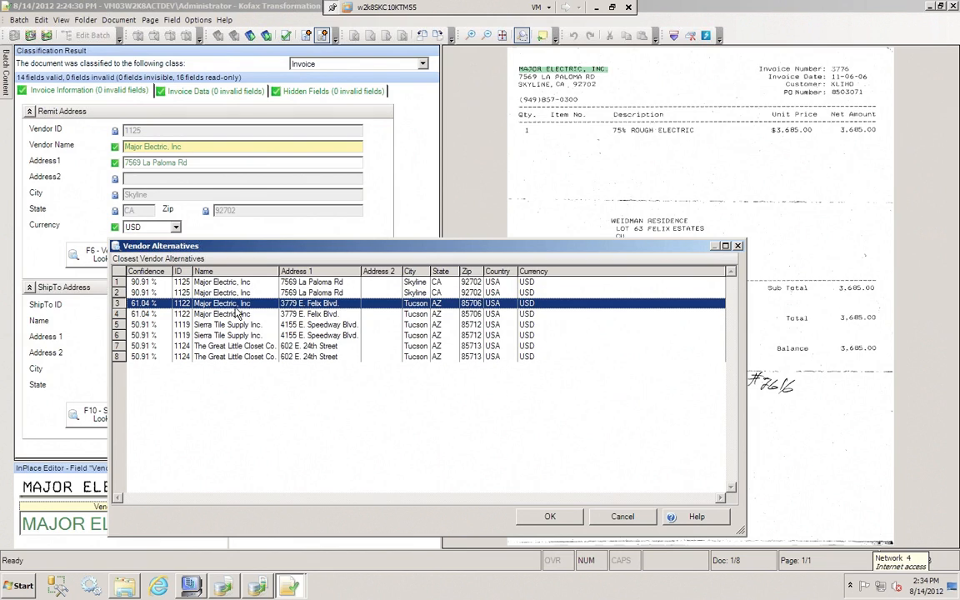
click(334, 292)
click(332, 305)
click(329, 293)
click(325, 284)
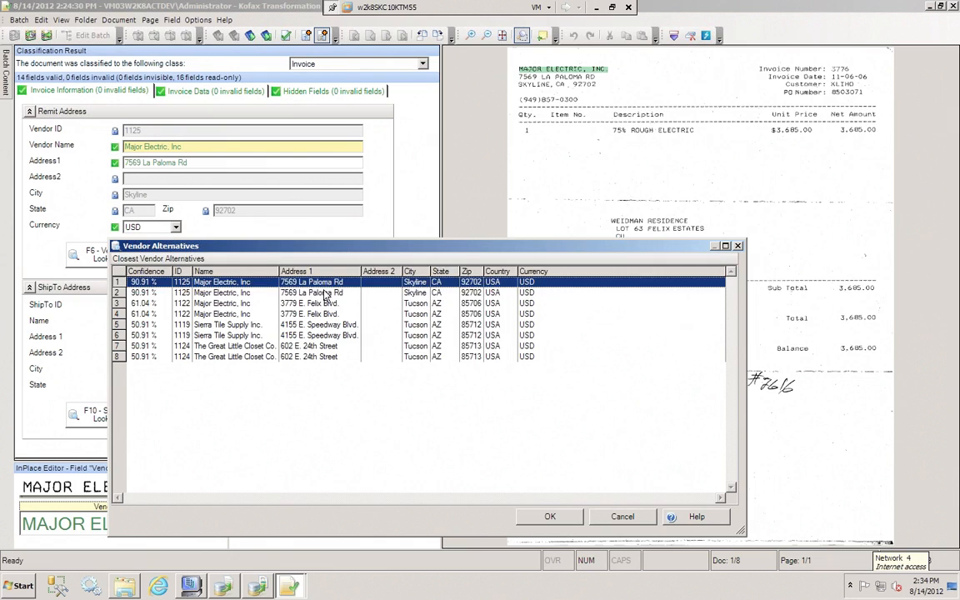
click(327, 293)
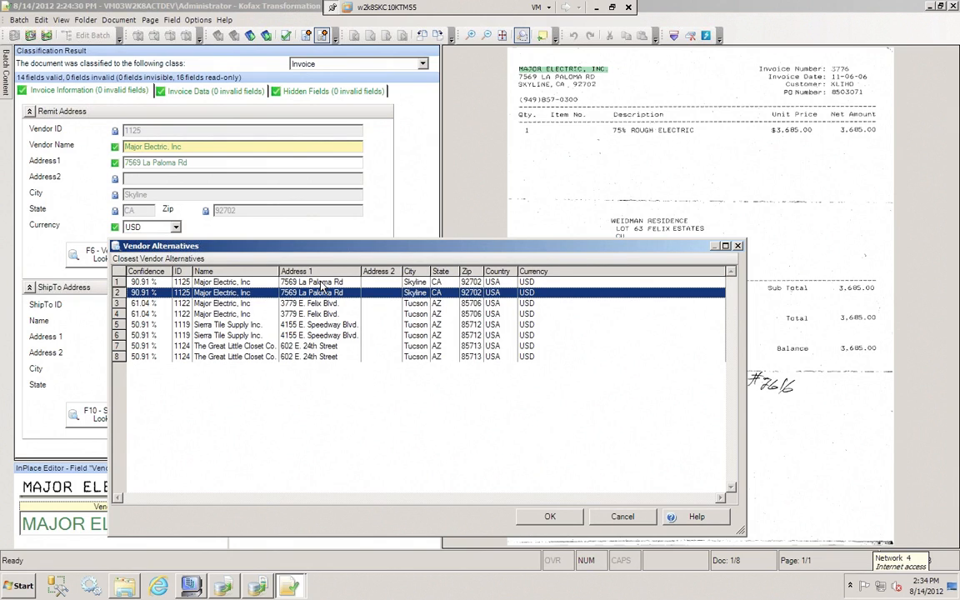
click(324, 283)
click(319, 297)
click(324, 284)
click(324, 295)
click(306, 305)
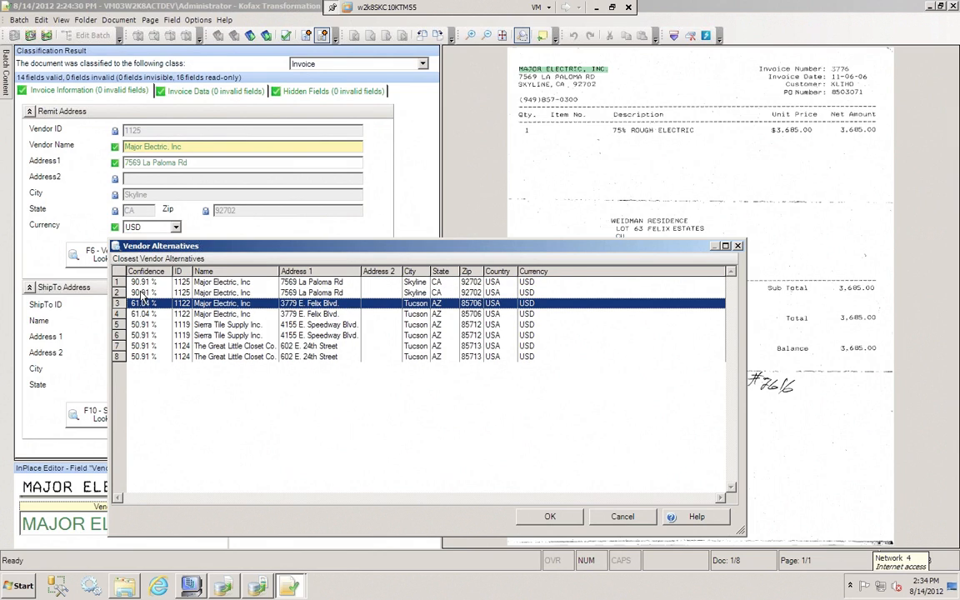
key(Up)
key(Down)
key(Up)
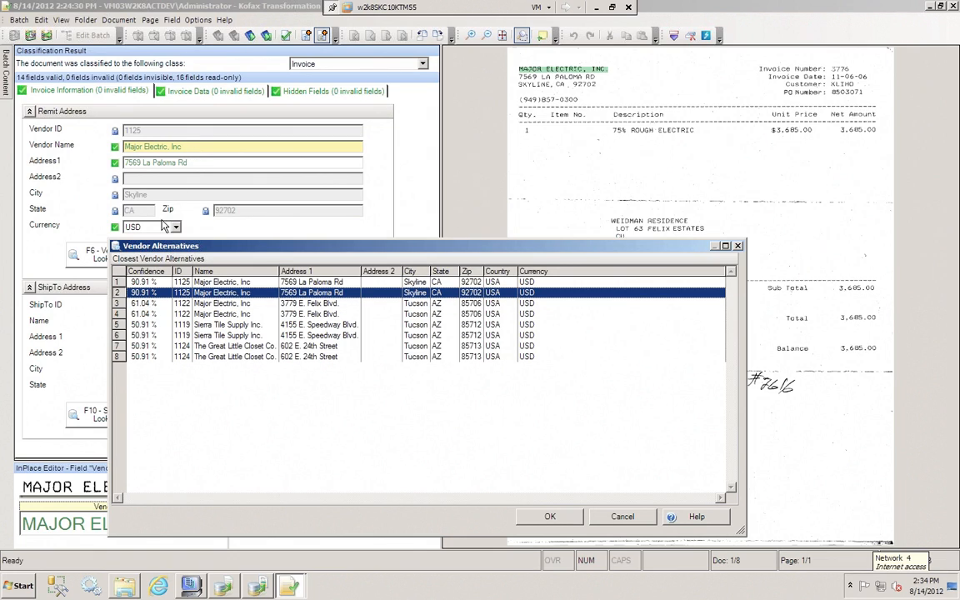
click(633, 517)
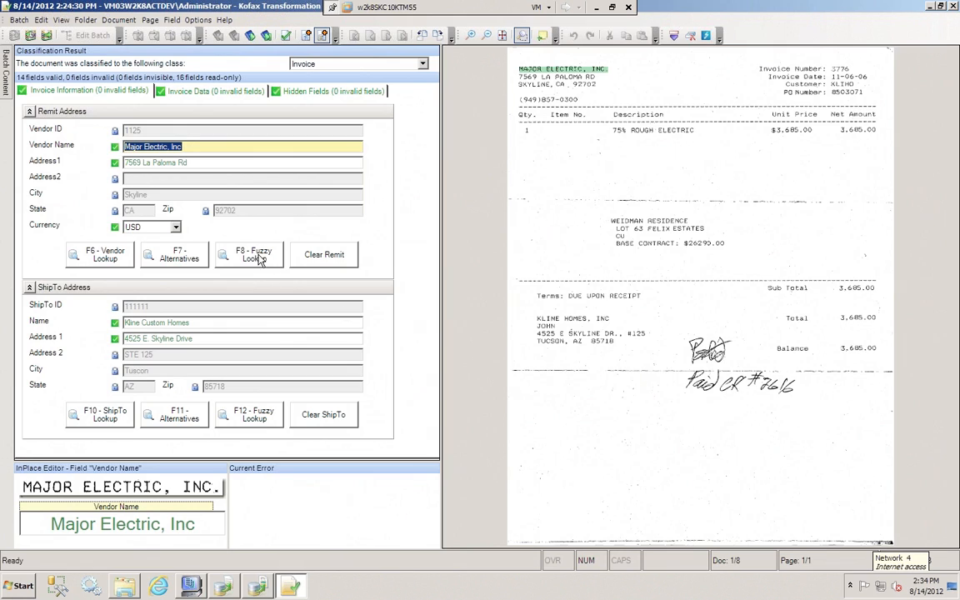
Run a fuzzy vendor lookup for the remit address with the keyword "major"
click(253, 257)
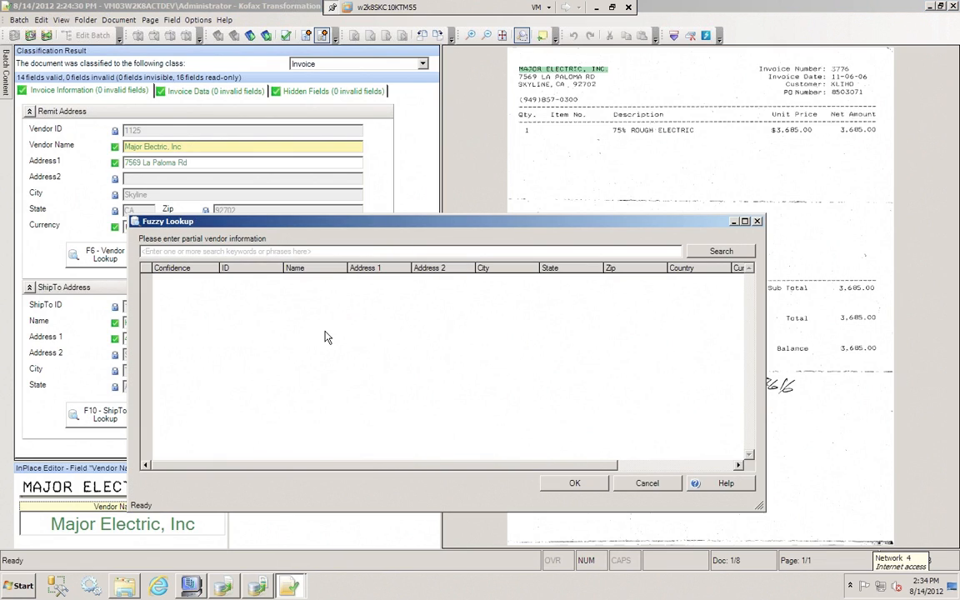
text(maojr)
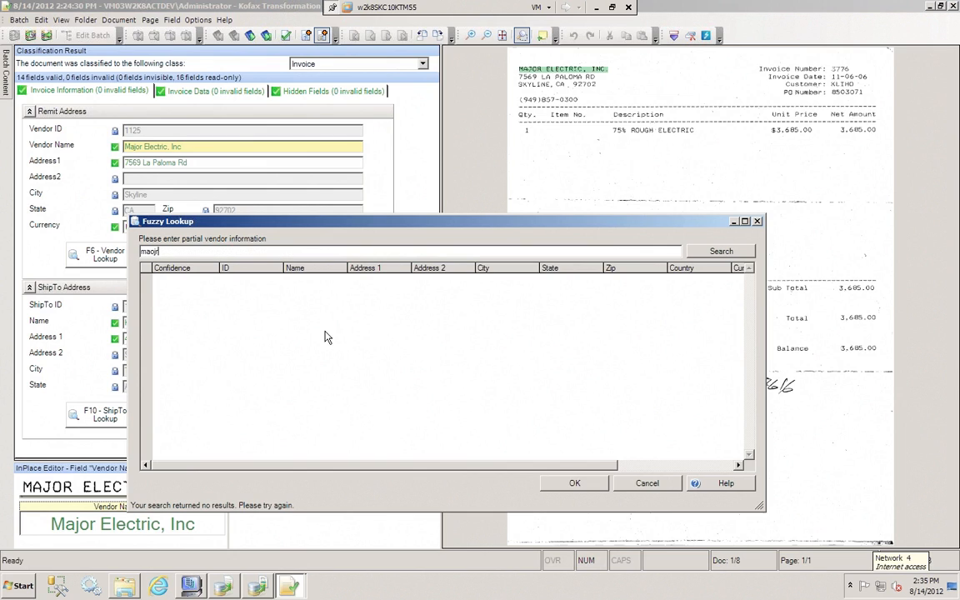
key(BackSpace)
key(BackSpace)
key(BackSpace)
text(jor)
key(Return)
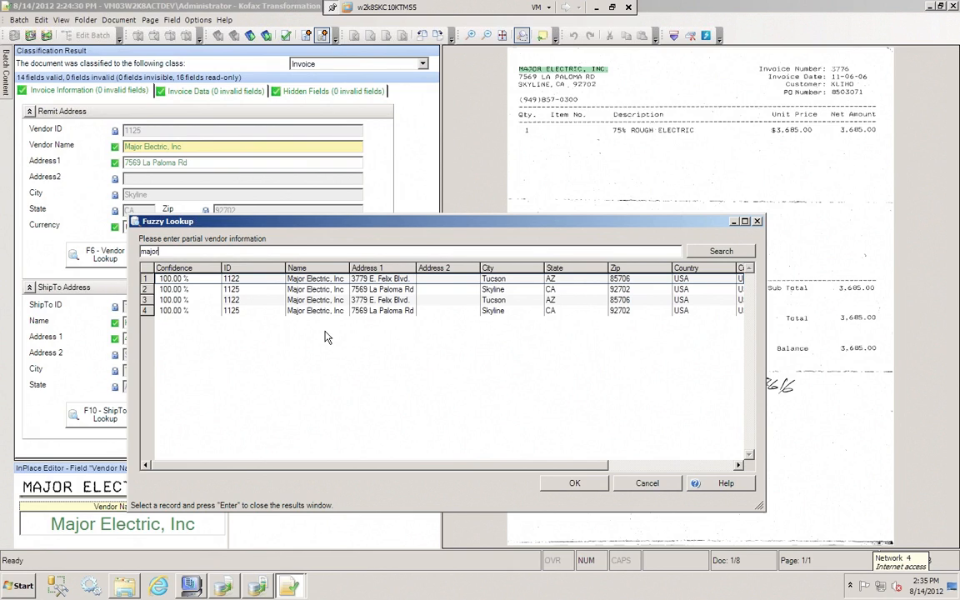
Repeat the fuzzy vendor search with the keyword "skyline"
key(BackSpace)
key(BackSpace)
key(BackSpace)
key(BackSpace)
key(BackSpace)
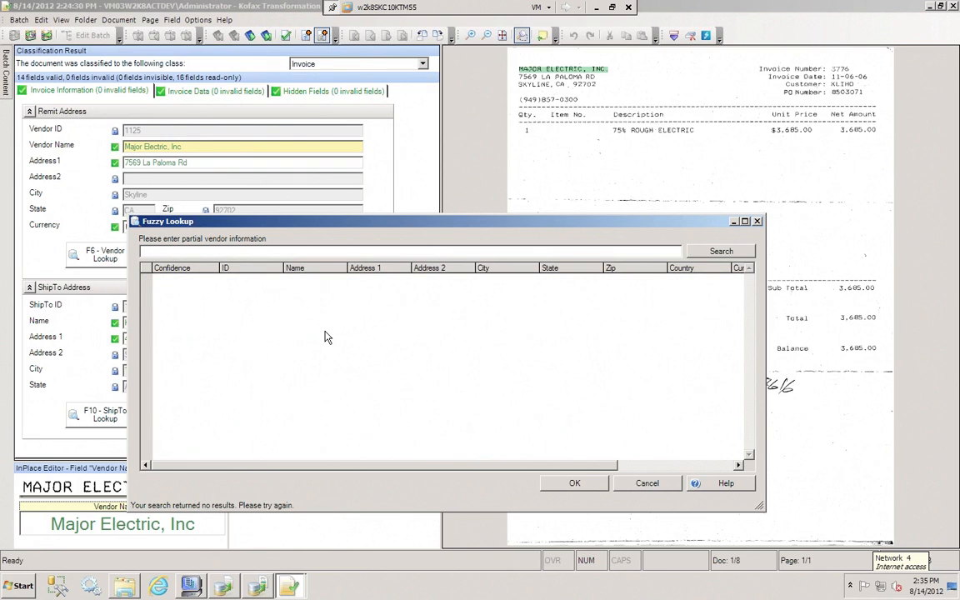
text(skyline)
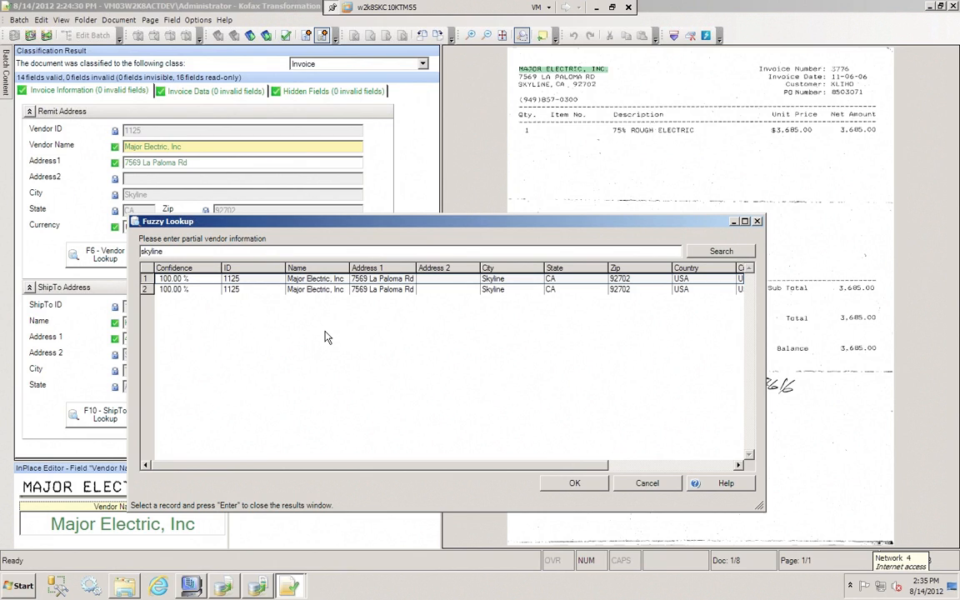
Search the vendors with the misspelled keyword "skylien", and close the fuzzy lookup without choosing a record
key(BackSpace)
key(BackSpace)
text(ne]])
key(BackSpace)
key(BackSpace)
key(BackSpace)
key(BackSpace)
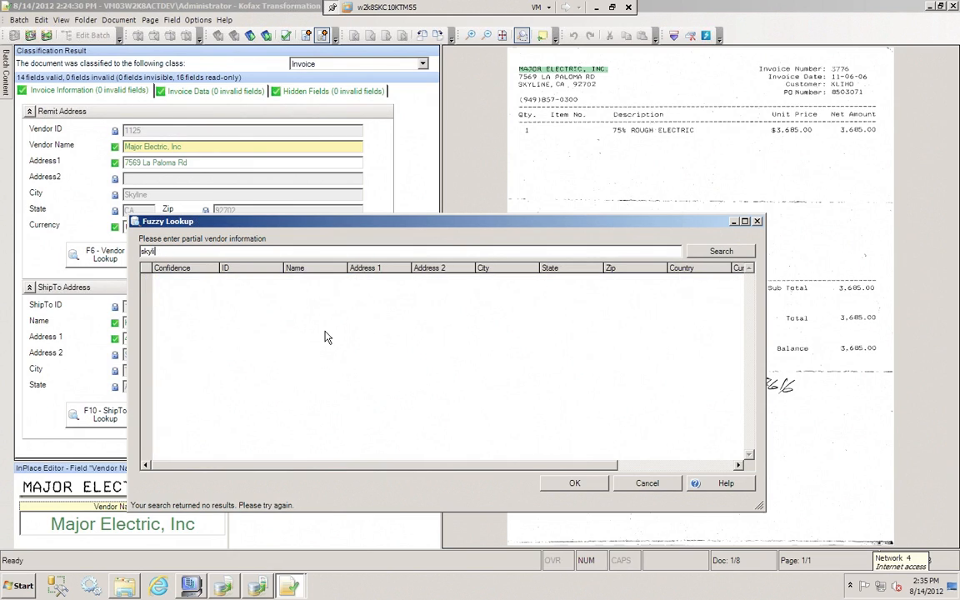
text(en)
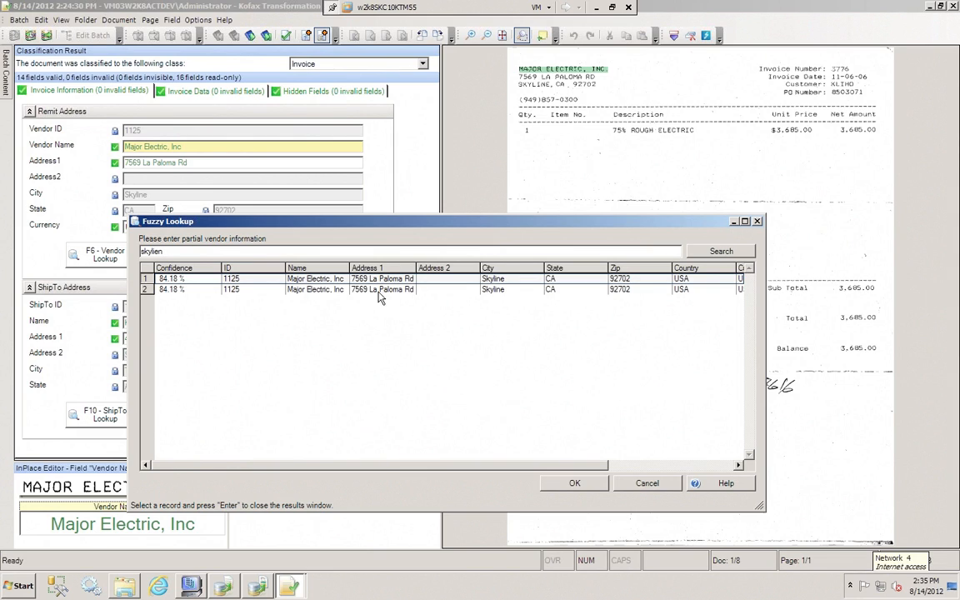
click(647, 484)
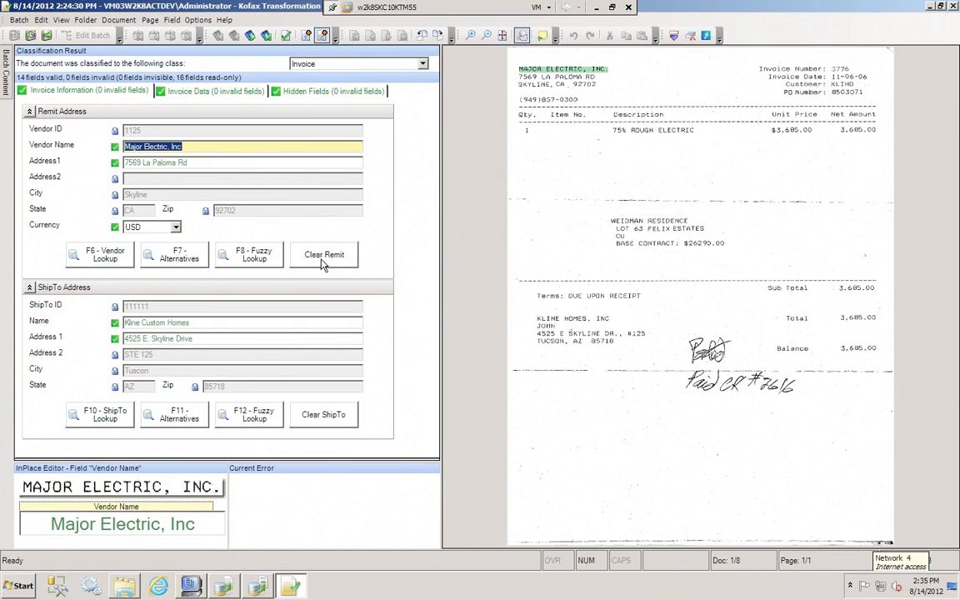
Clear the remit address, capture MAJOR from the invoice as vendor name, and look up the vendor record at 7569 La Paloma Rd
click(324, 257)
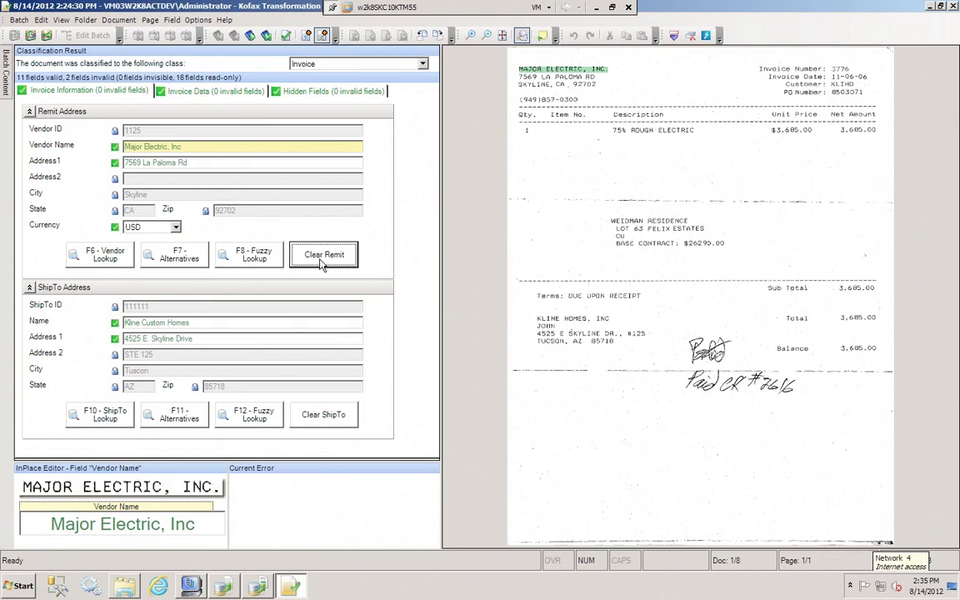
click(530, 69)
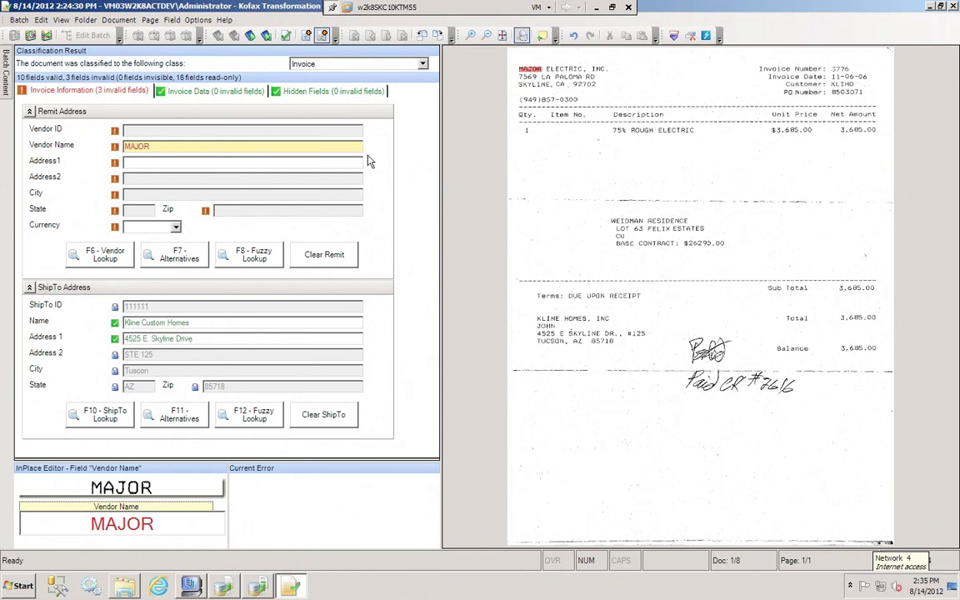
click(100, 261)
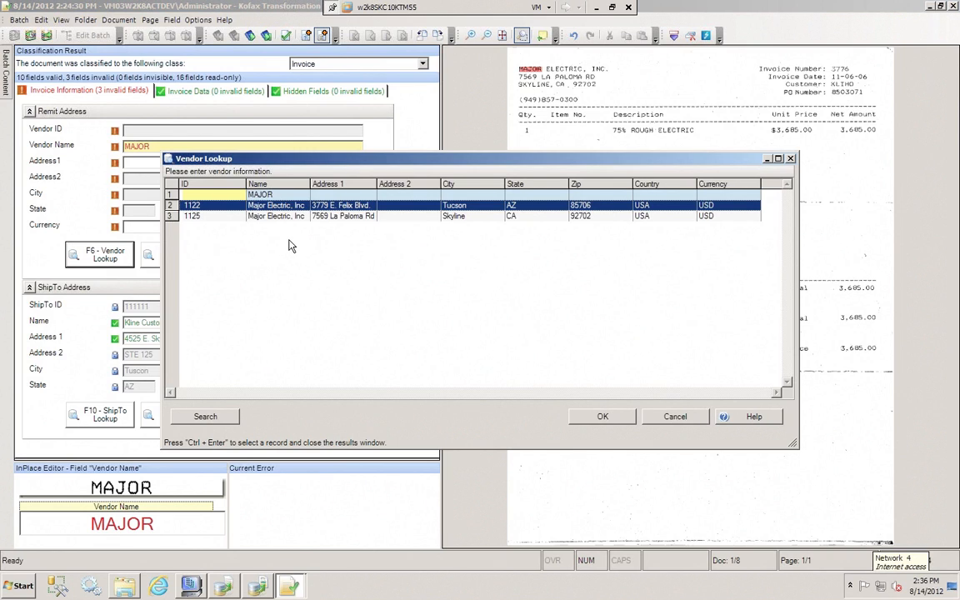
double_click(354, 216)
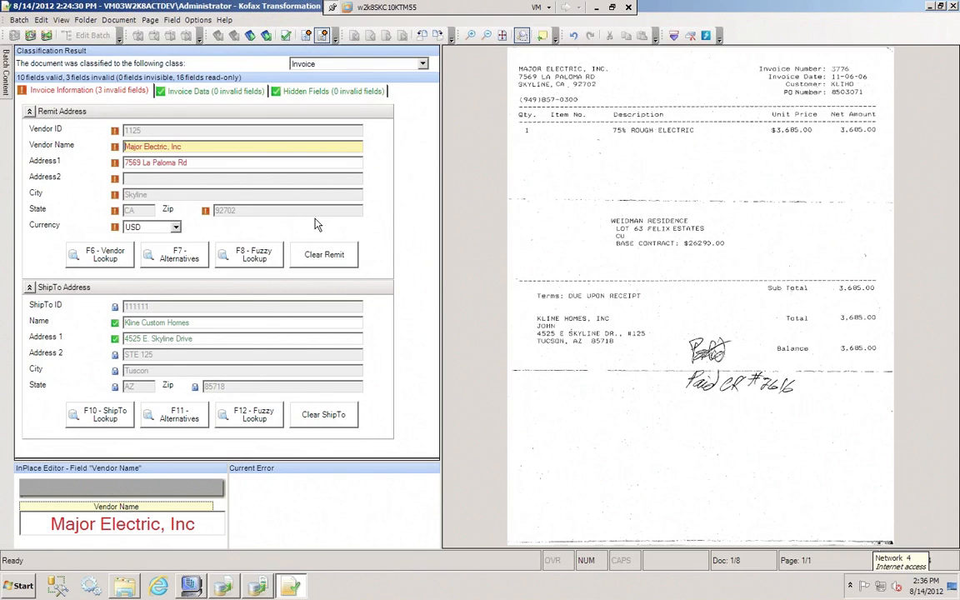
Clear the remit address, capture 7569 as Address1, fill in the vendor by lookup, and validate it without saving the document
click(311, 260)
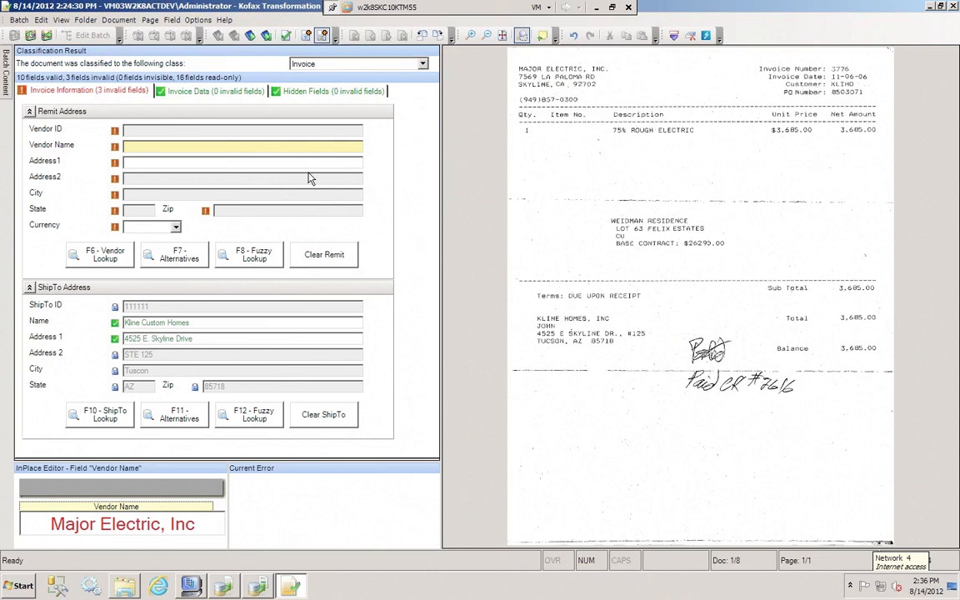
click(219, 164)
click(528, 78)
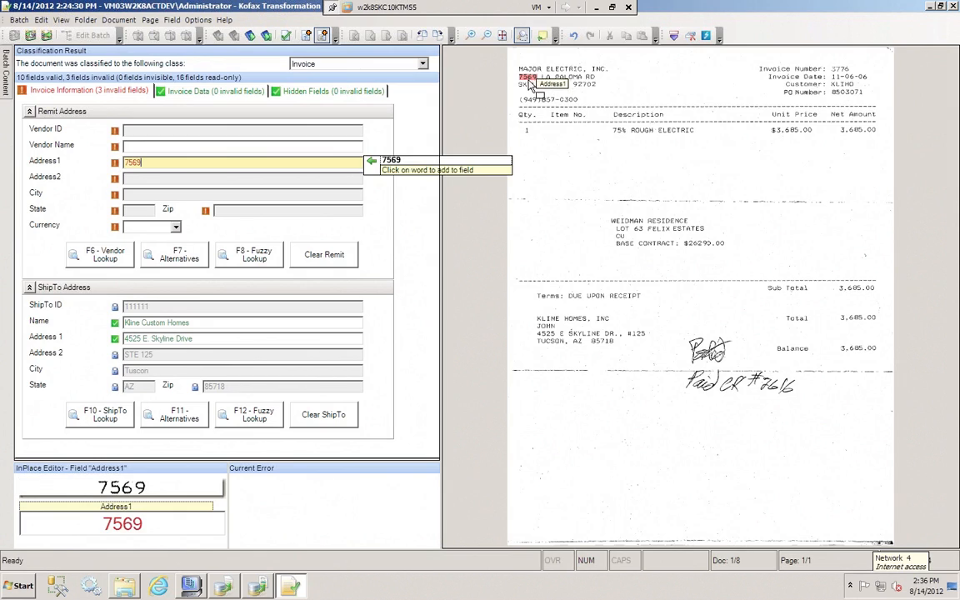
click(96, 258)
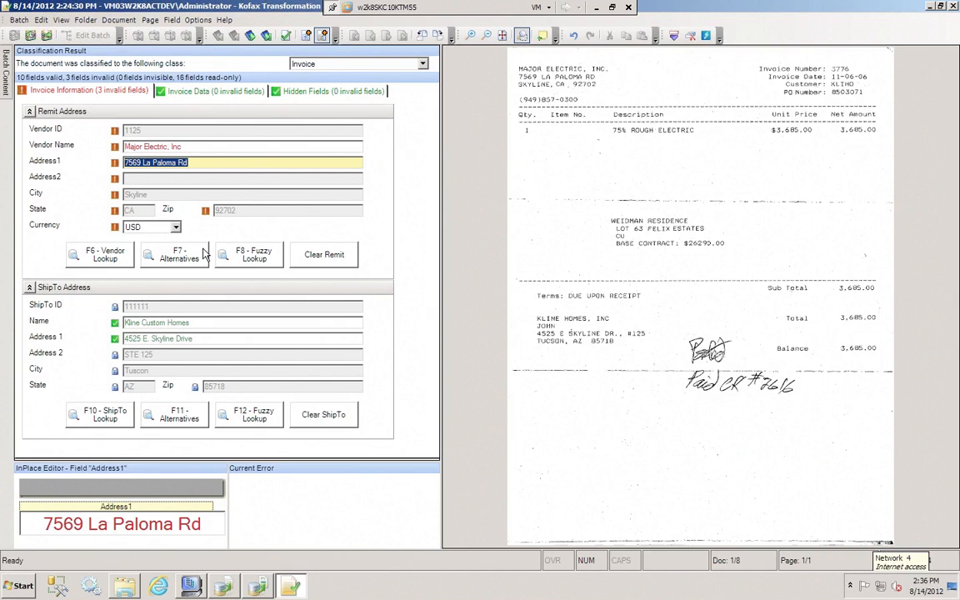
key(Return)
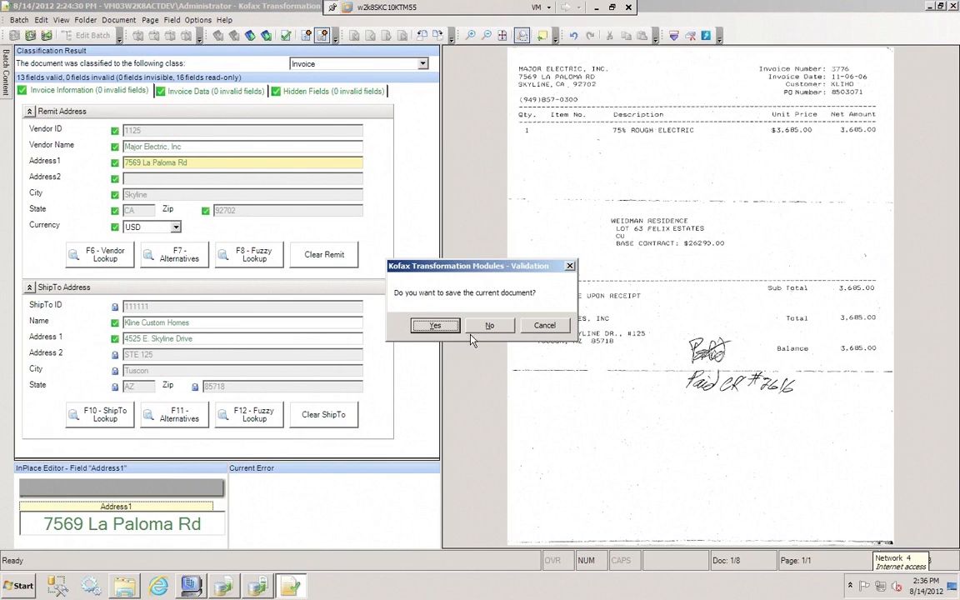
click(544, 325)
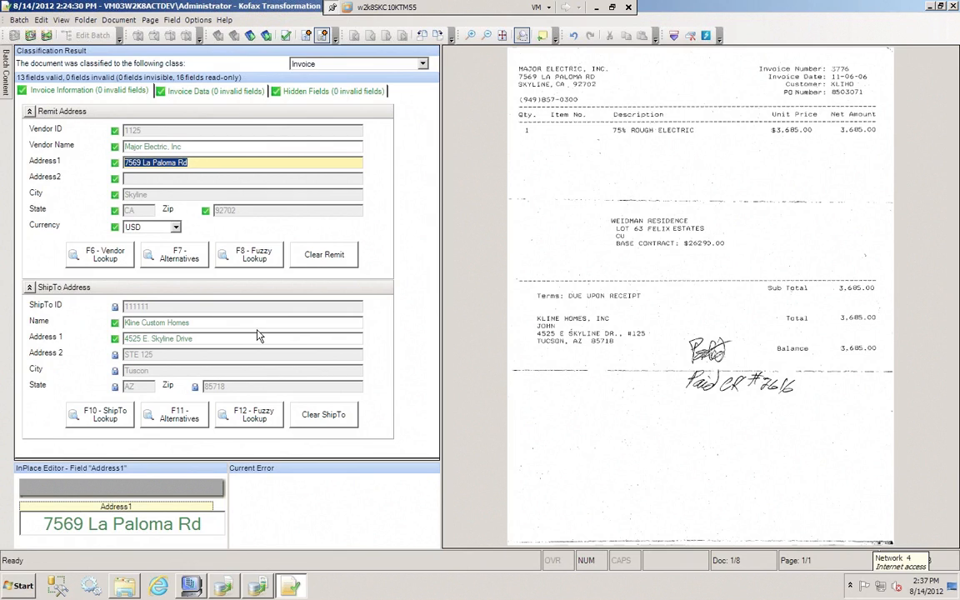
Confirm and save the validated invoice, and reopen the first document of the batch from the batch contents
key(Return)
key(Return)
mouse_move(5, 75)
click(73, 87)
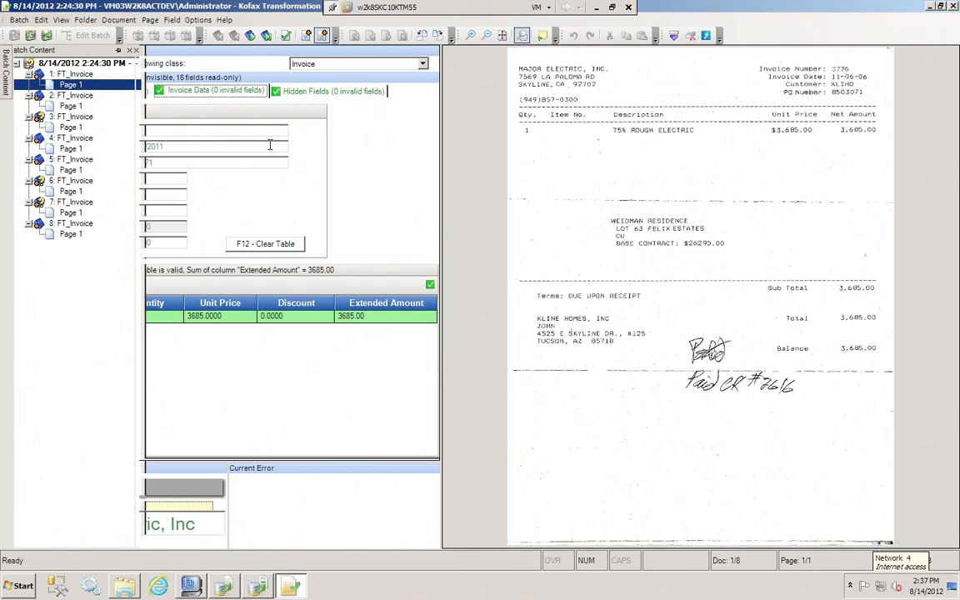
Review the invoice header fields from invoice number to tax, and the line item's unit price and quantity against the invoice image
click(192, 129)
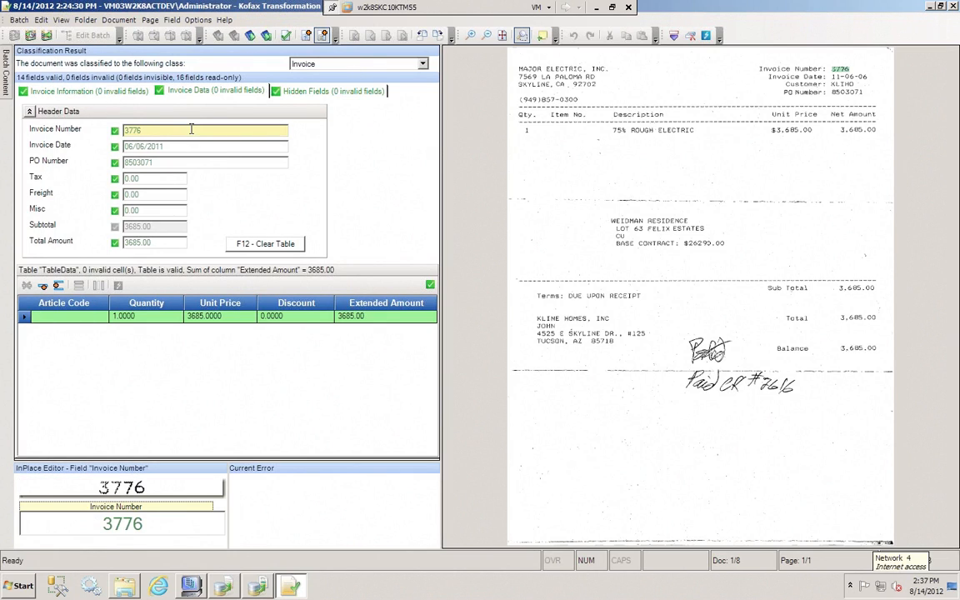
key(Return)
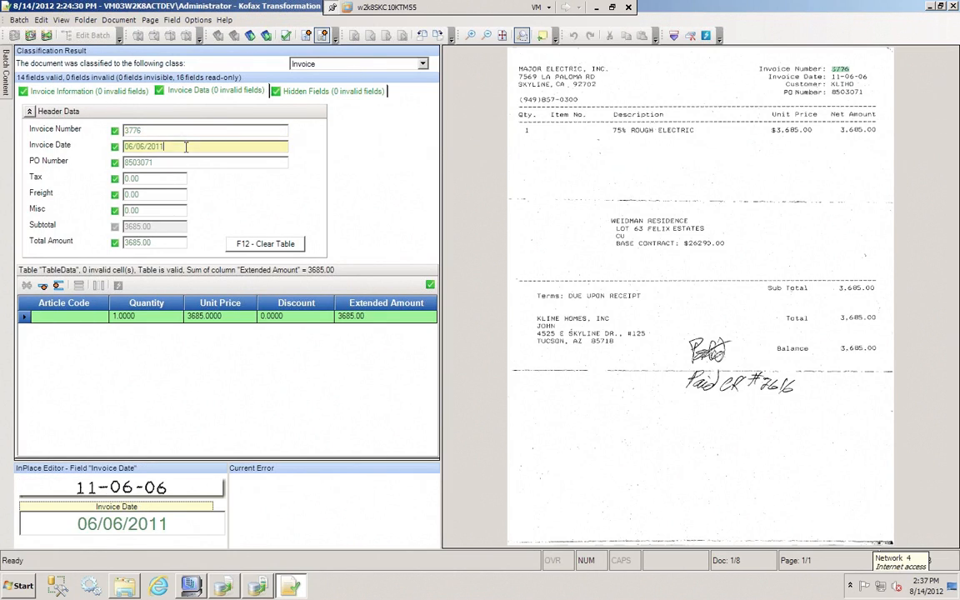
key(Return)
key(Return)
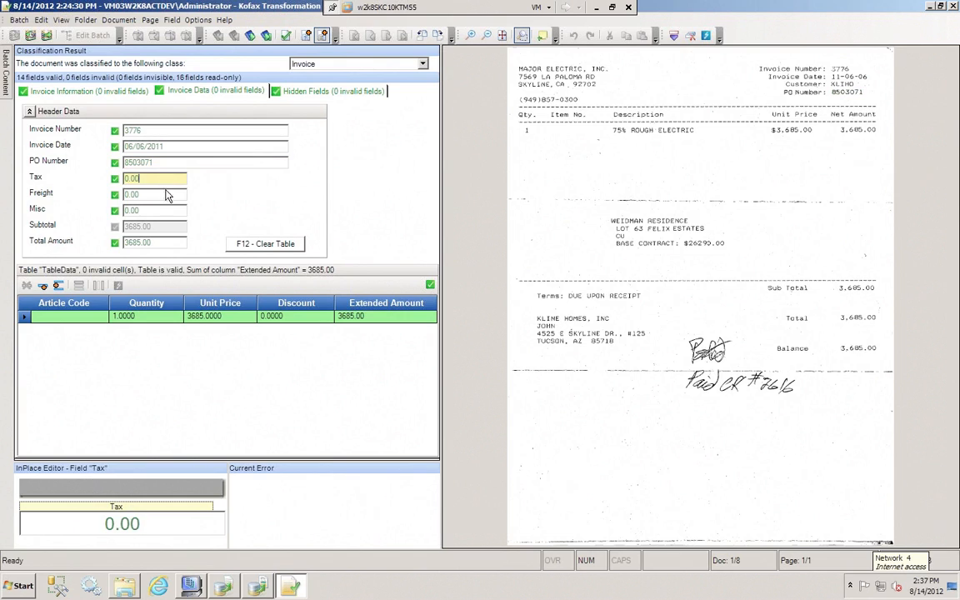
click(236, 318)
click(166, 316)
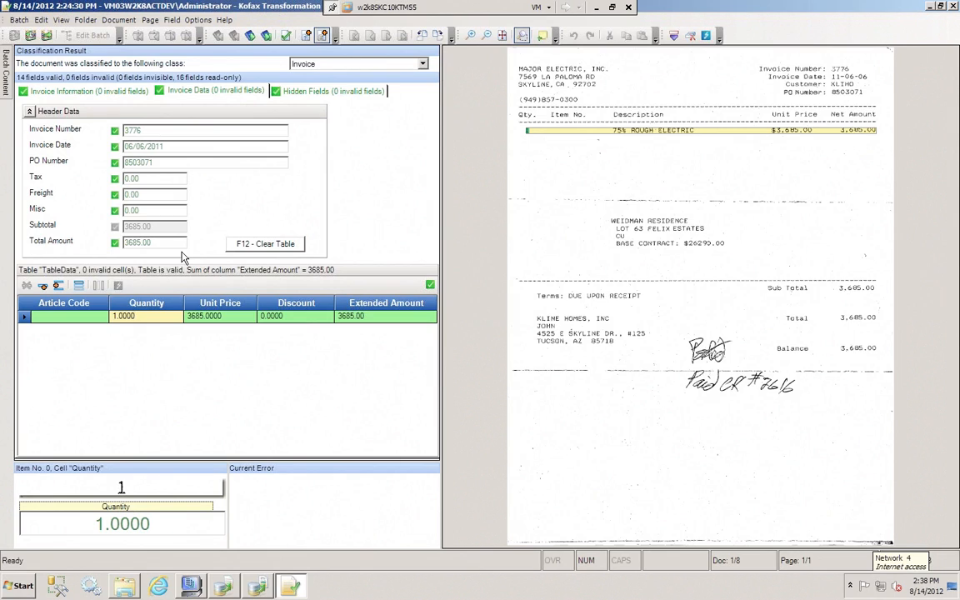
Set the tax to 1.00 to test the invoice balance check, and inspect the line item's extended amount
click(153, 177)
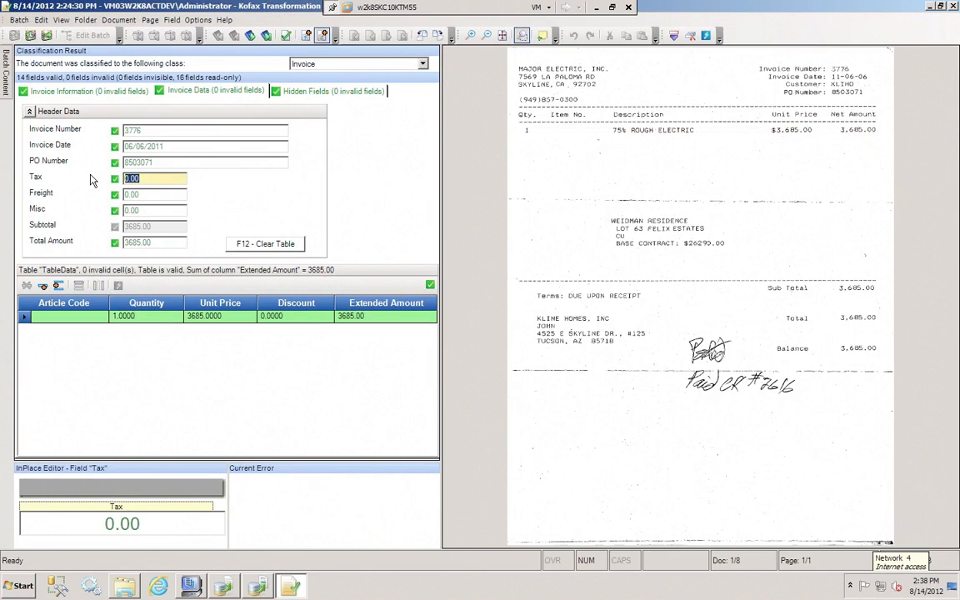
text(1.00)
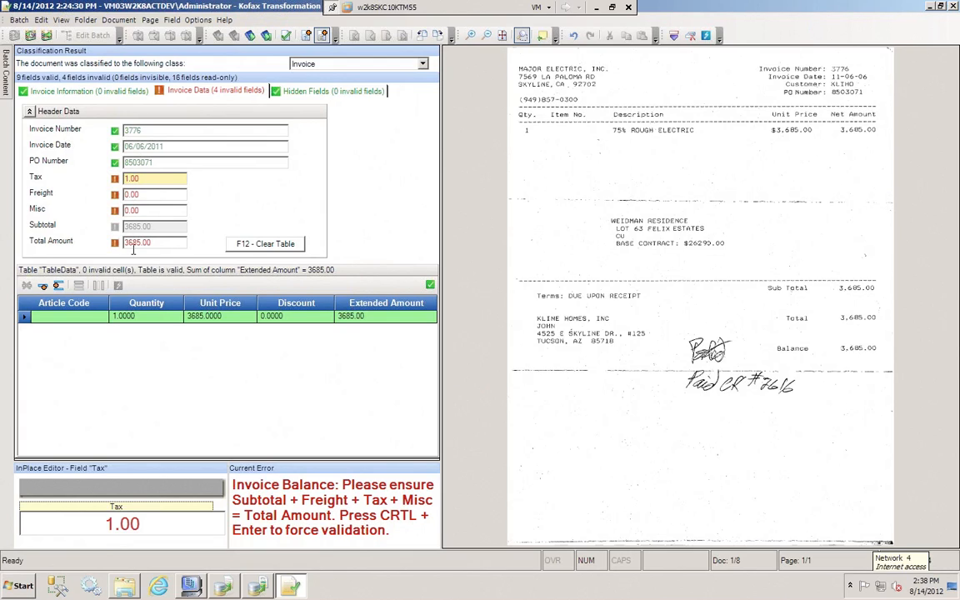
click(364, 316)
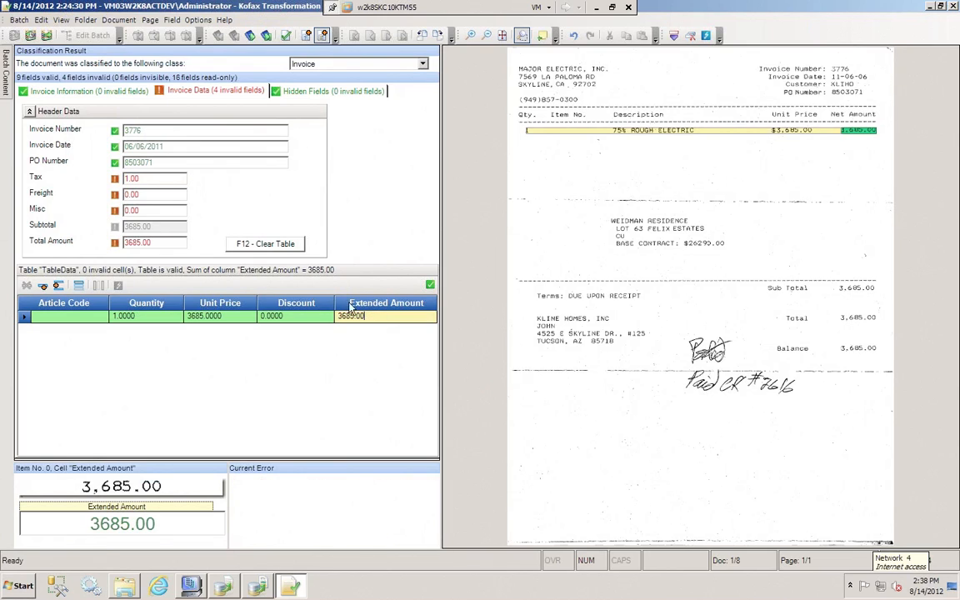
Restore the tax to 0.00, revalidate the invoice header, and decline to save the document
click(150, 179)
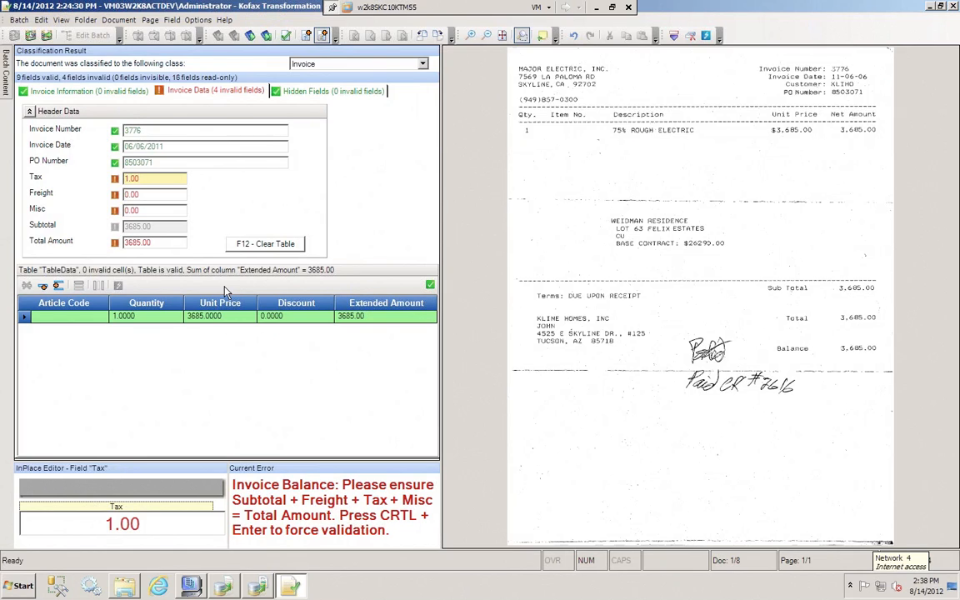
key(BackSpace)
key(BackSpace)
key(BackSpace)
key(BackSpace)
text(0.00)
key(Return)
click(551, 326)
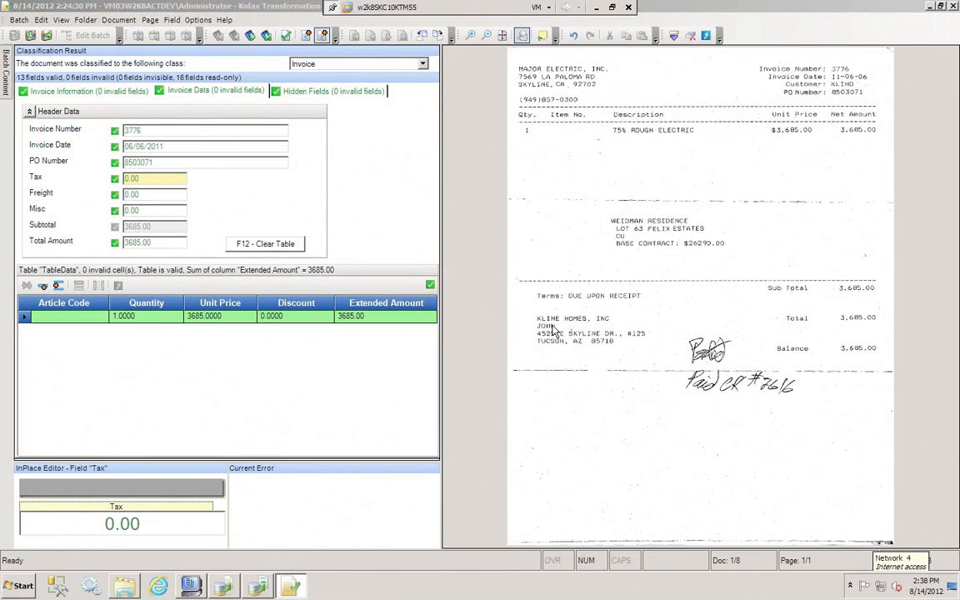
Set the line item's quantity to 2 to test the row balance check
click(125, 316)
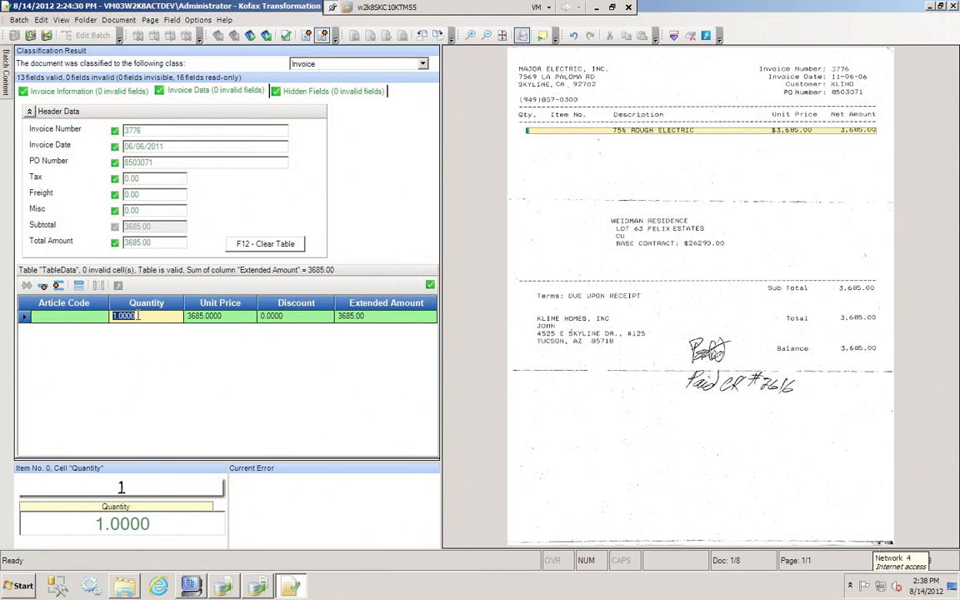
text(2)
key(Return)
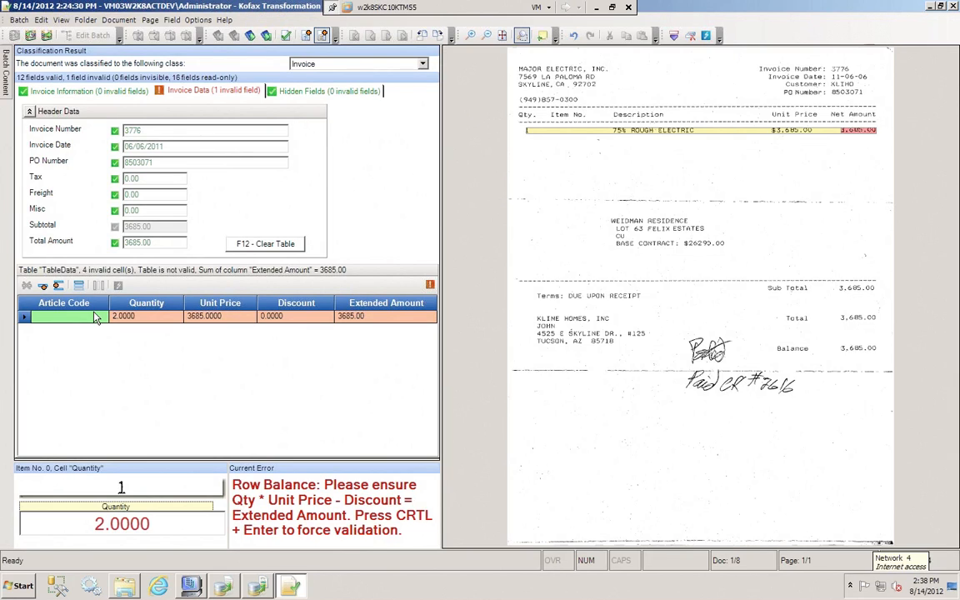
Restore the line item's quantity to 1, revalidate the row, and cancel saving the document
click(123, 315)
drag(148, 318, 91, 318)
text(1)
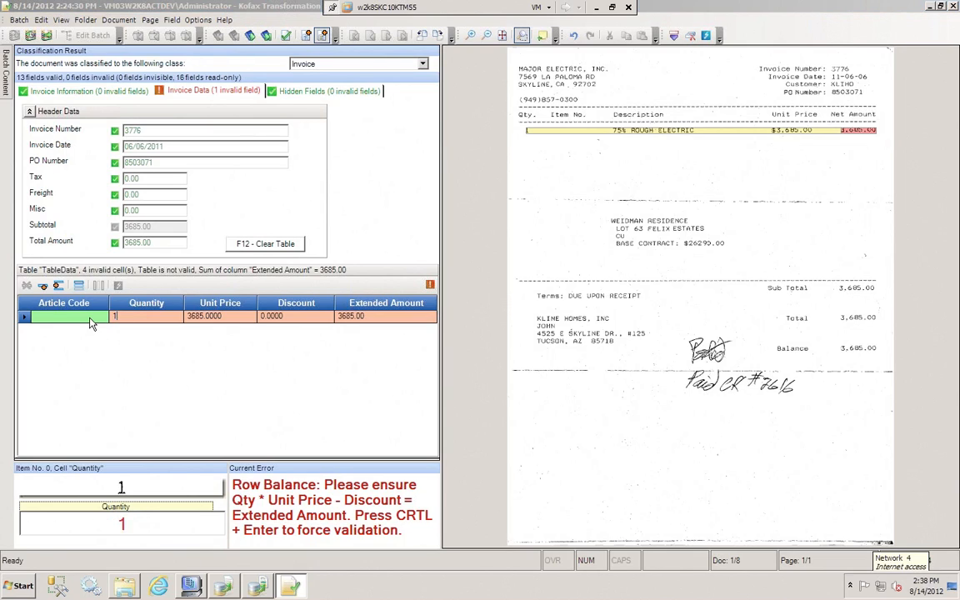
key(Return)
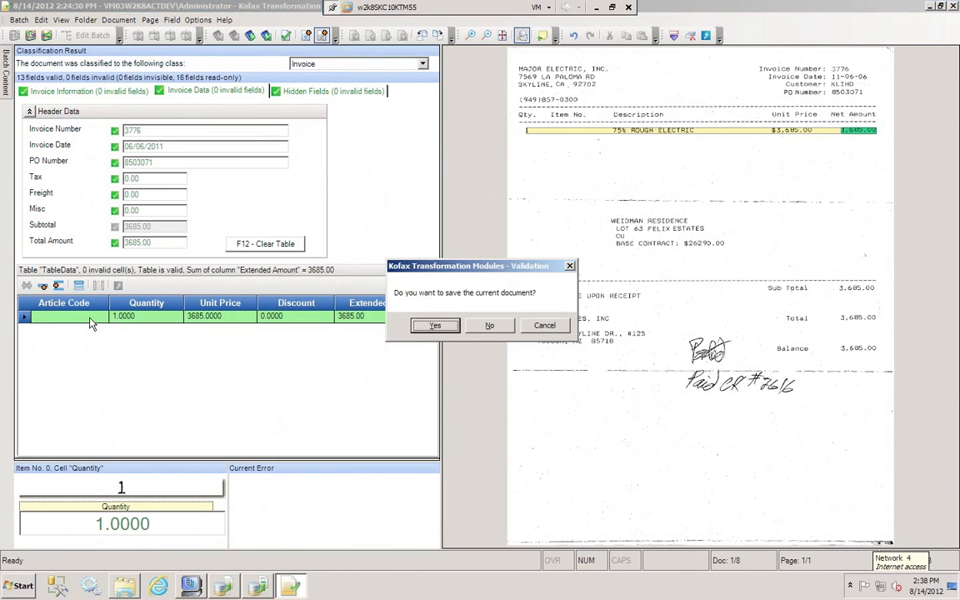
click(546, 326)
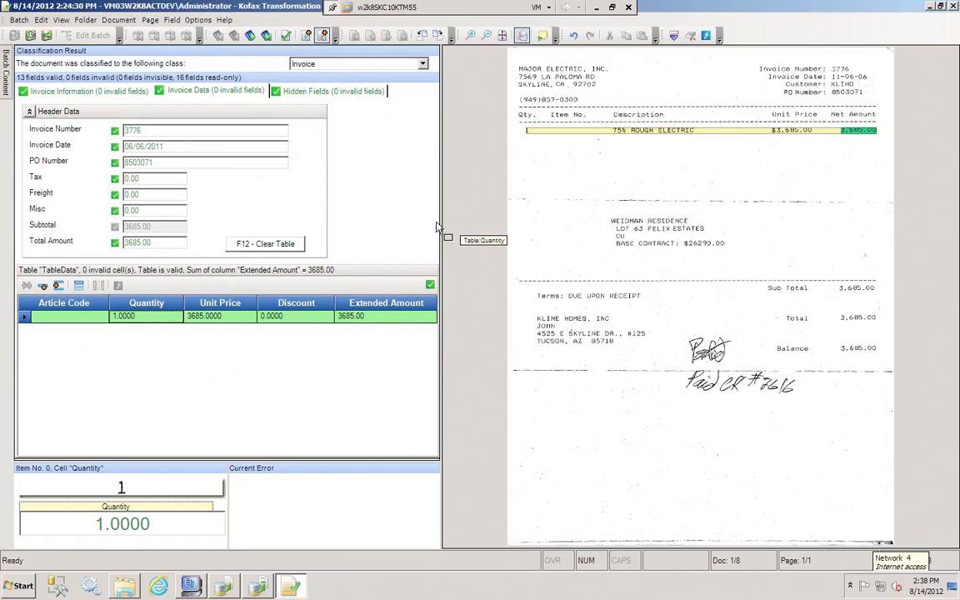
Examine the invoice's hidden fields, revalidate the invoice date without saving the document, and return to the hidden fields
click(291, 90)
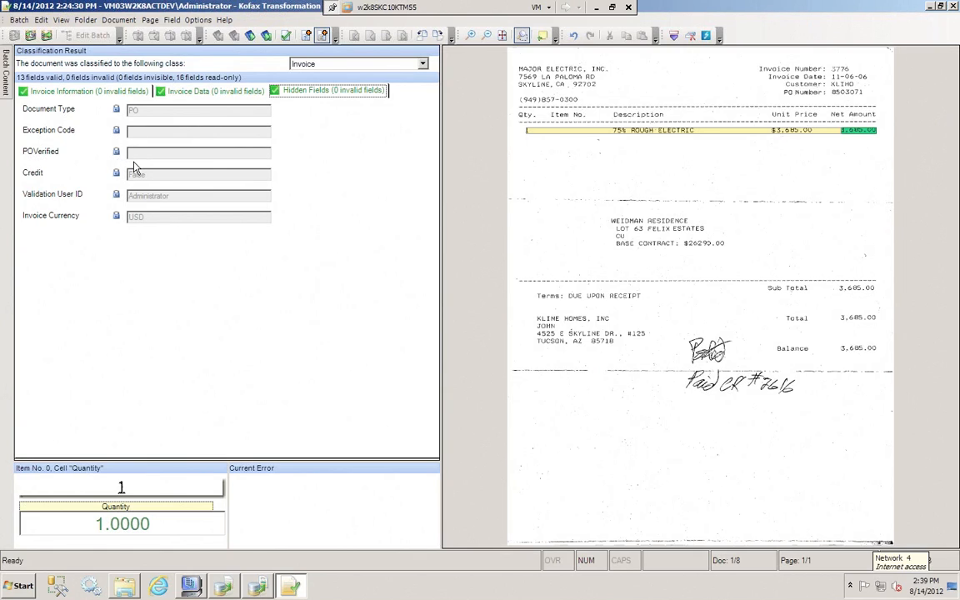
click(192, 92)
click(187, 148)
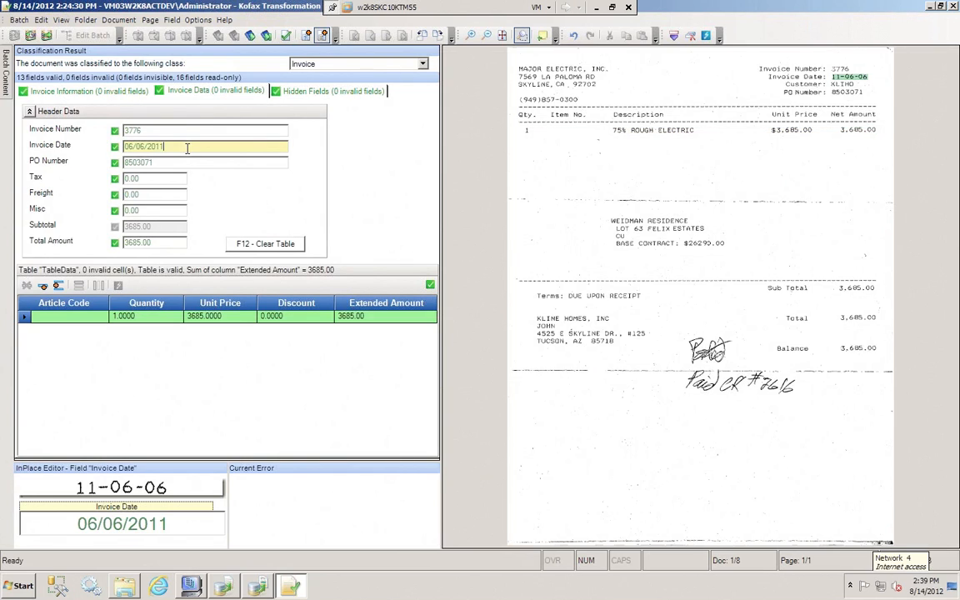
key(Return)
key(Tab)
key(Tab)
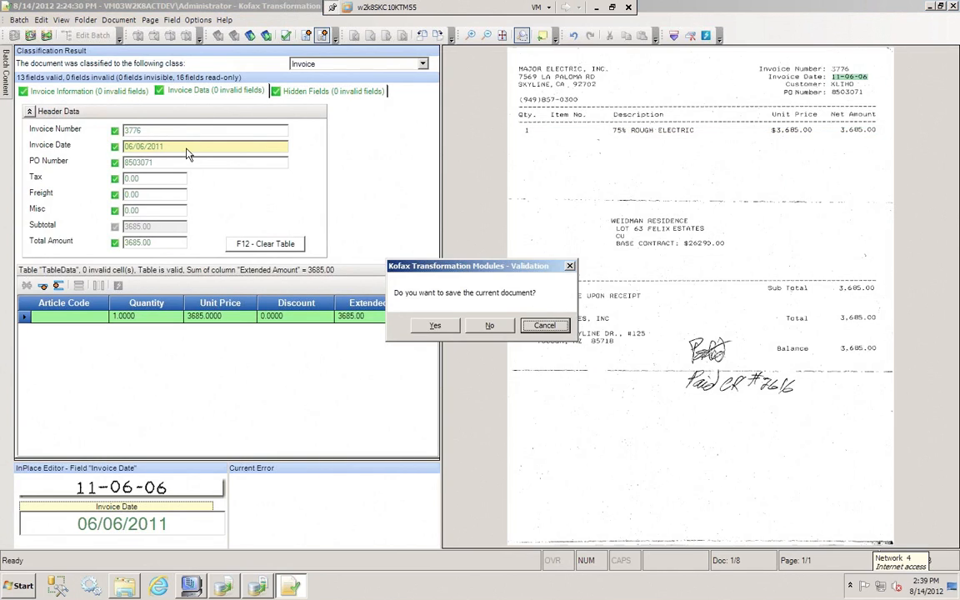
key(Return)
click(282, 92)
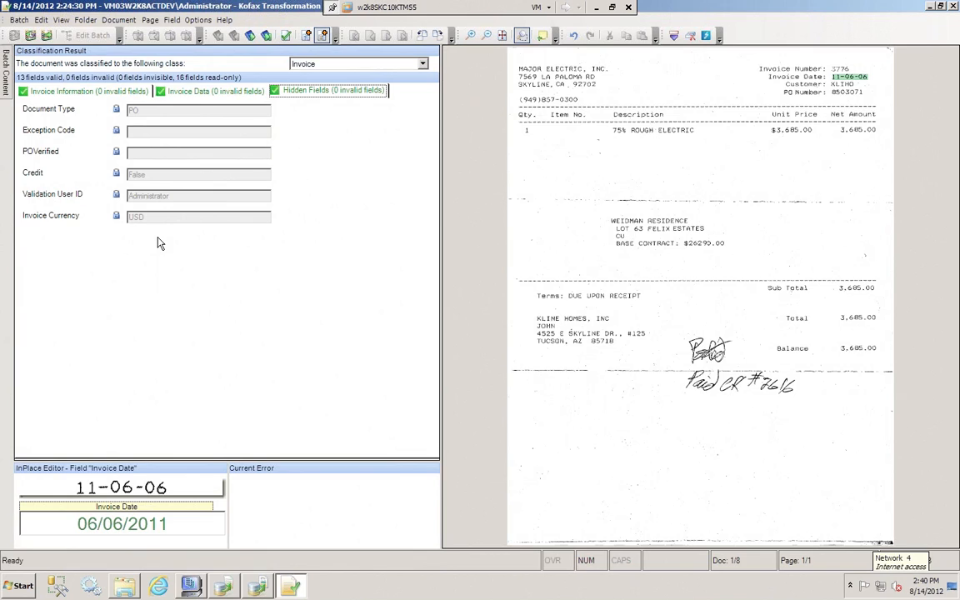
Revalidate the invoice date of the Major Electric invoice to complete the document
click(192, 90)
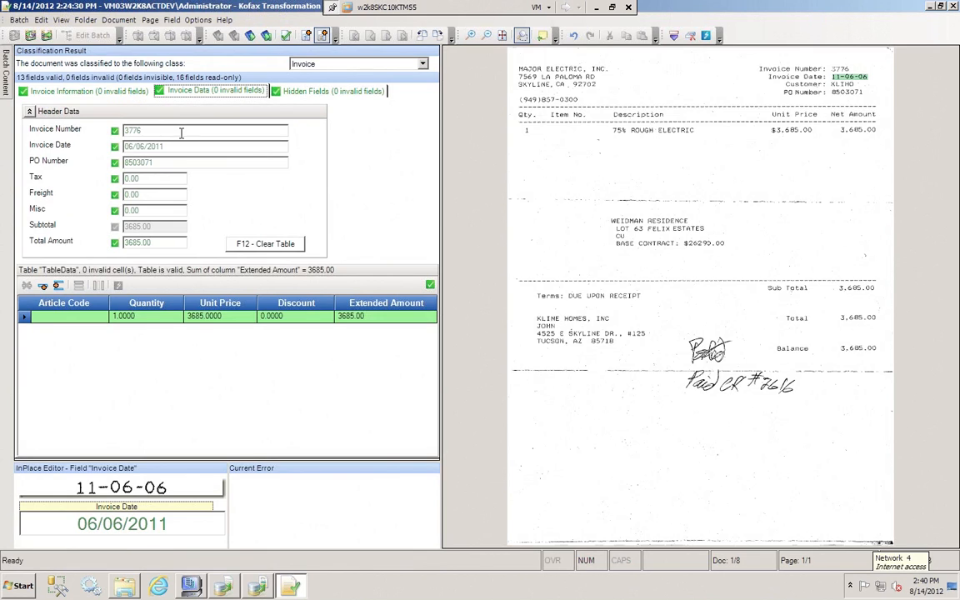
click(182, 148)
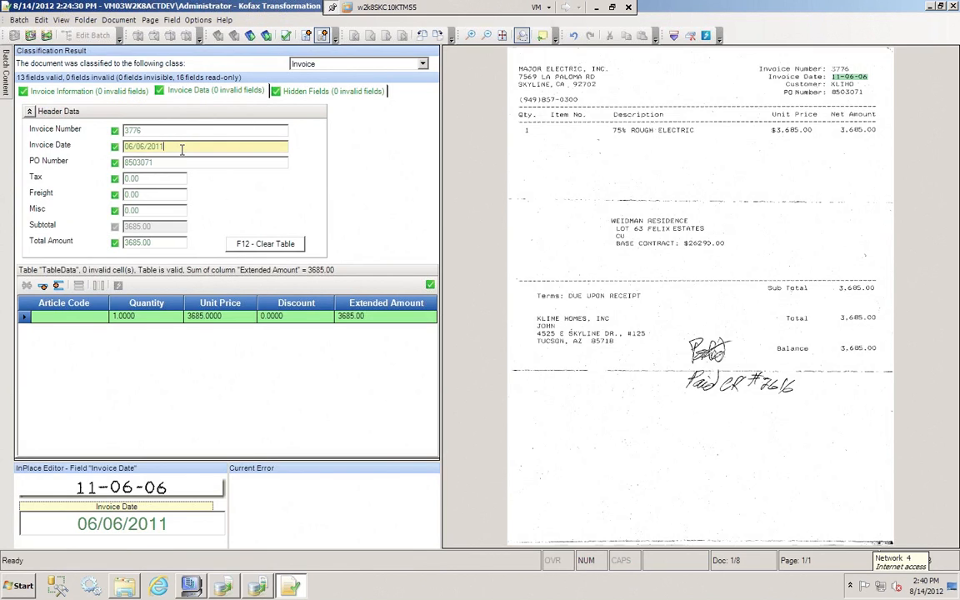
key(Return)
Check the Customer PO box on the Sierra Tile Supply invoice, accept the empty PO number, and cancel saving the document
mouse_move(7, 97)
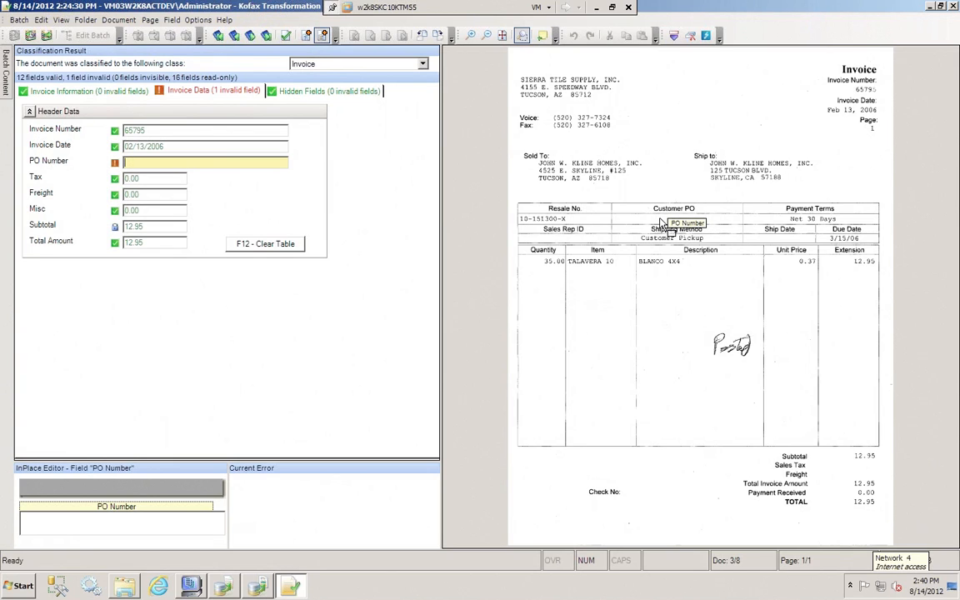
scroll(662, 223, up, 1)
scroll(662, 222, up, 3)
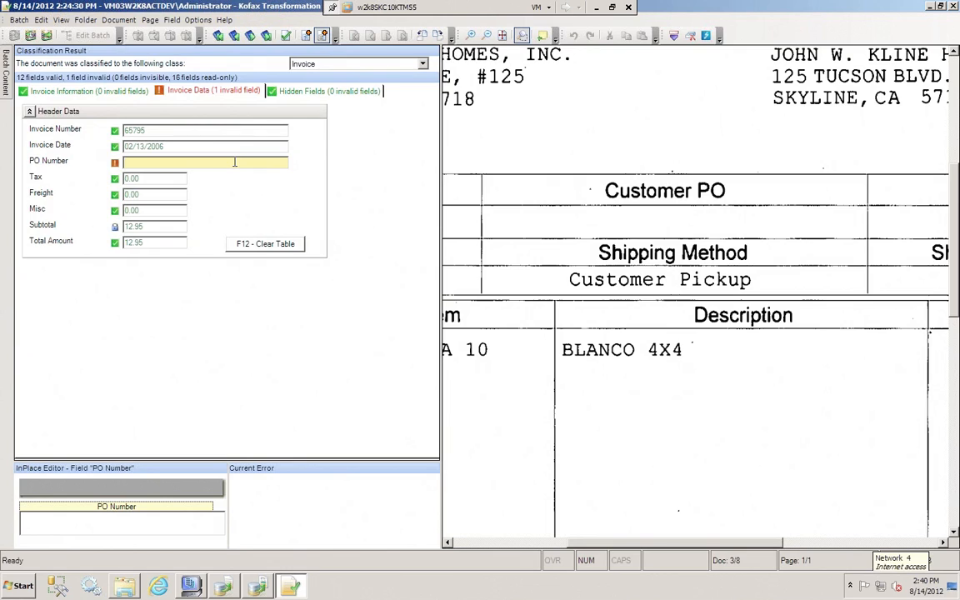
key(Return)
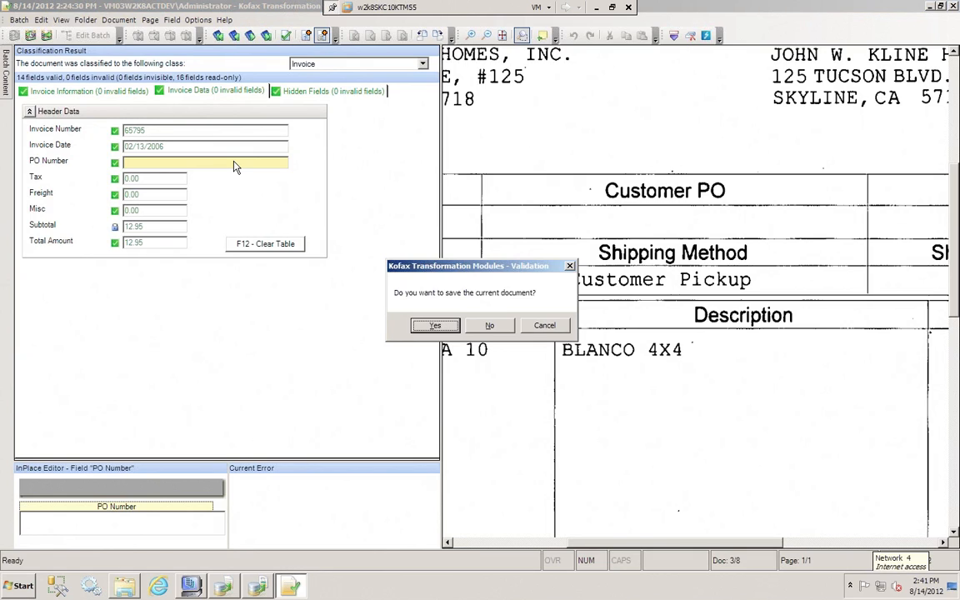
click(543, 329)
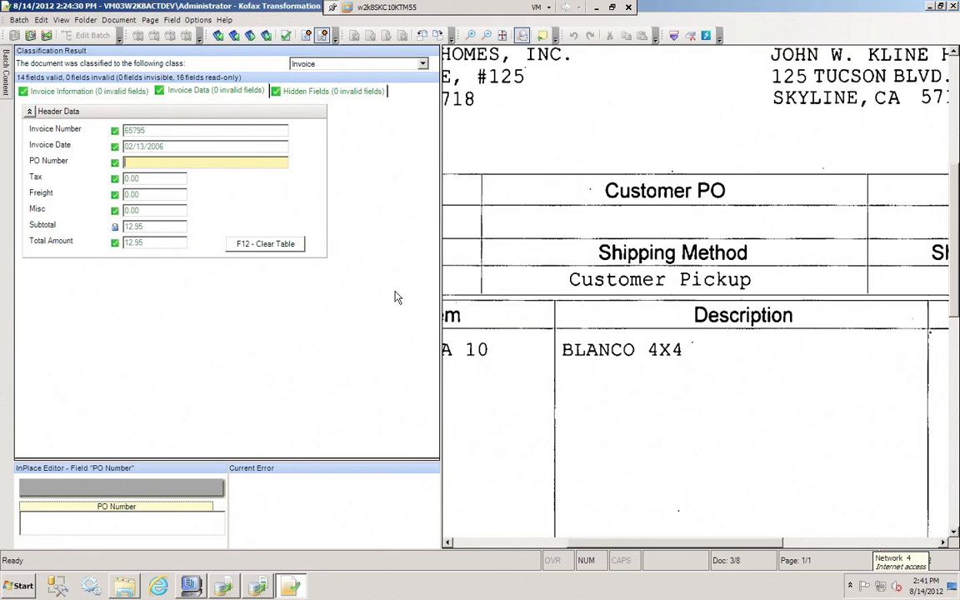
Set the tax on the Sierra Tile Supply invoice to 1.00, validate it, and inspect the subtotal and total amount fields
click(131, 179)
text(1)
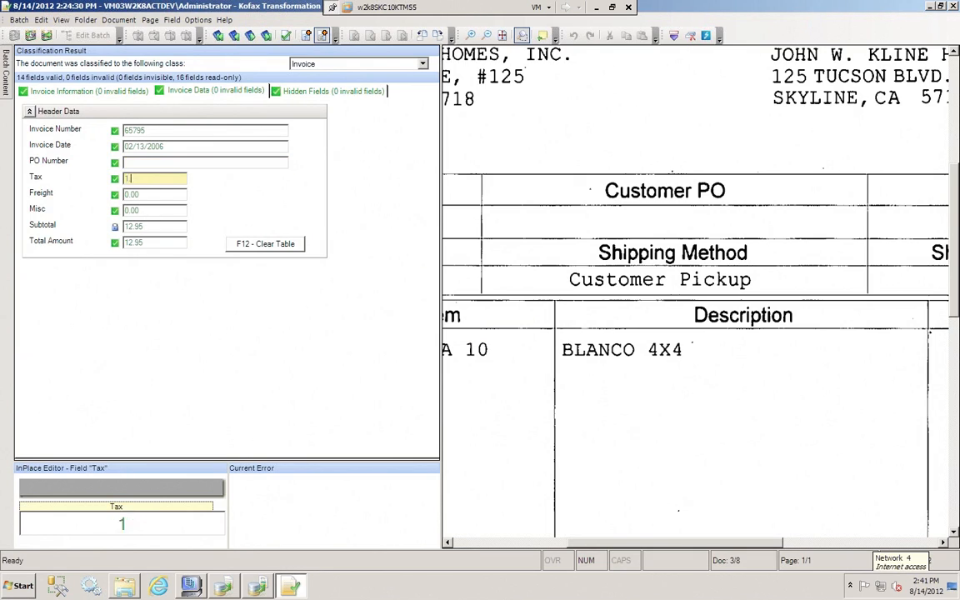
key(Return)
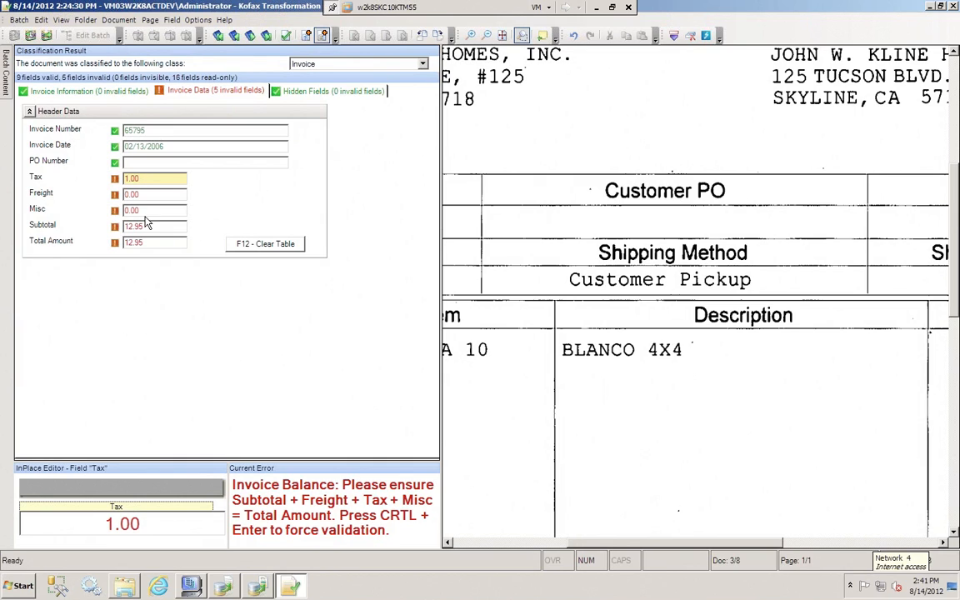
click(146, 228)
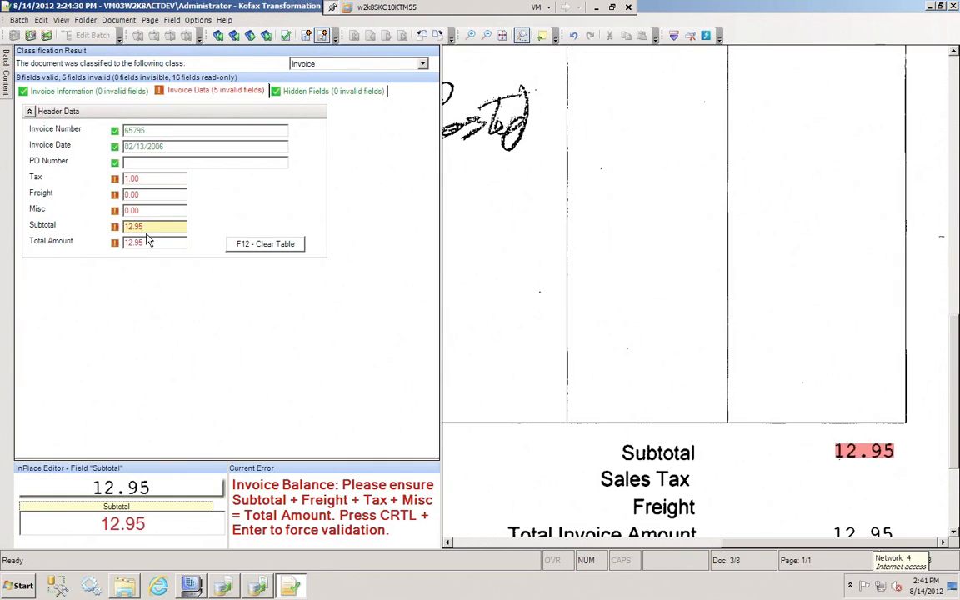
click(164, 244)
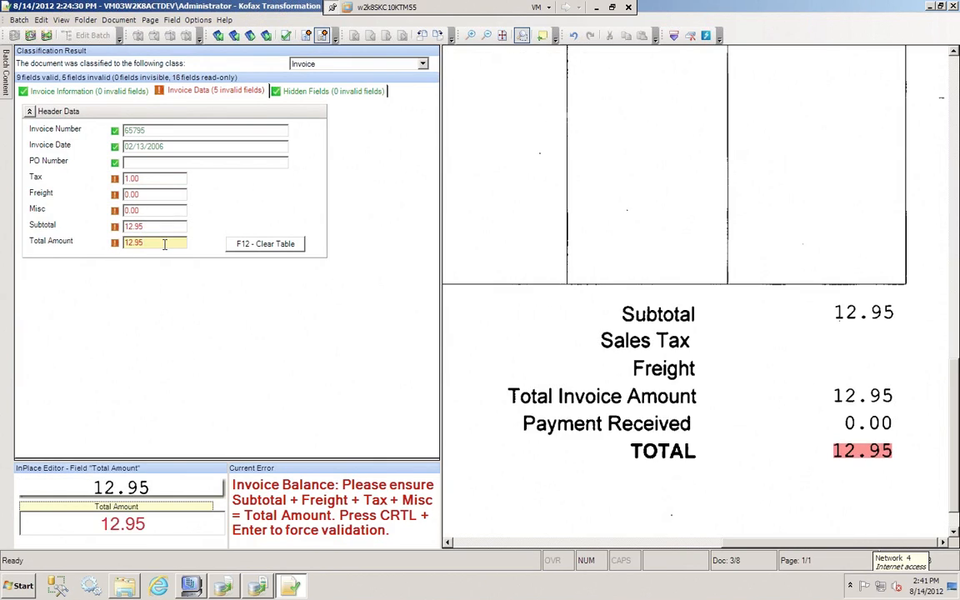
click(148, 221)
Reset the invoice's tax to 0.00, revalidate the amounts, and save the document
click(146, 179)
drag(146, 180, 106, 188)
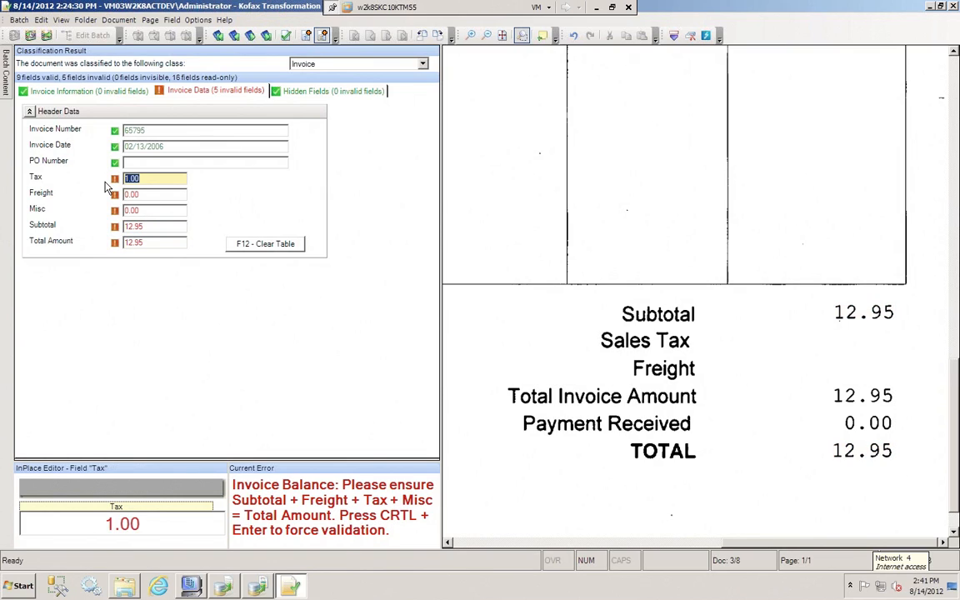
text(0.00)
key(Return)
key(Return)
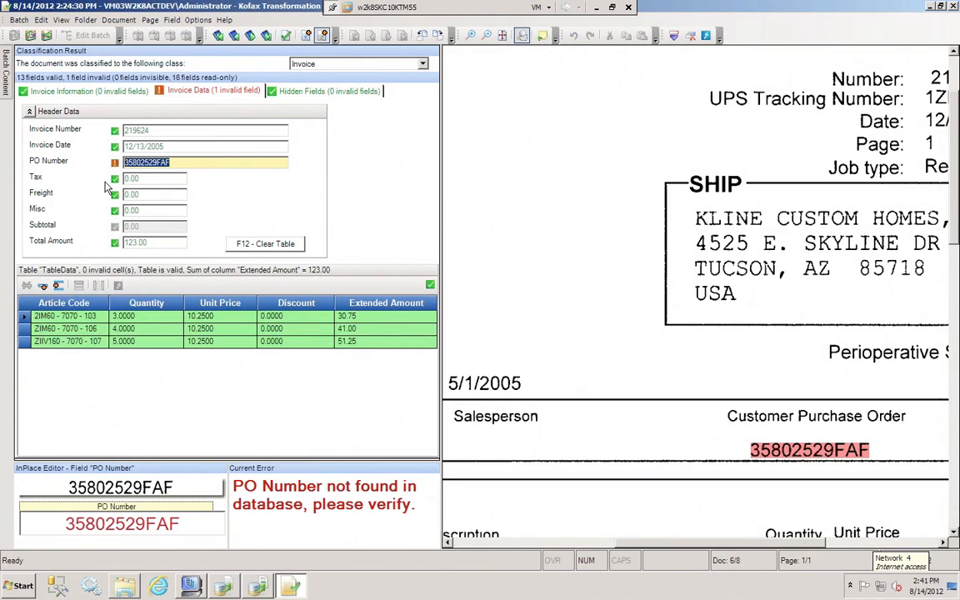
Check the PO number on the SterilMed invoice, accept it as captured, and cancel saving the document
mouse_move(12, 76)
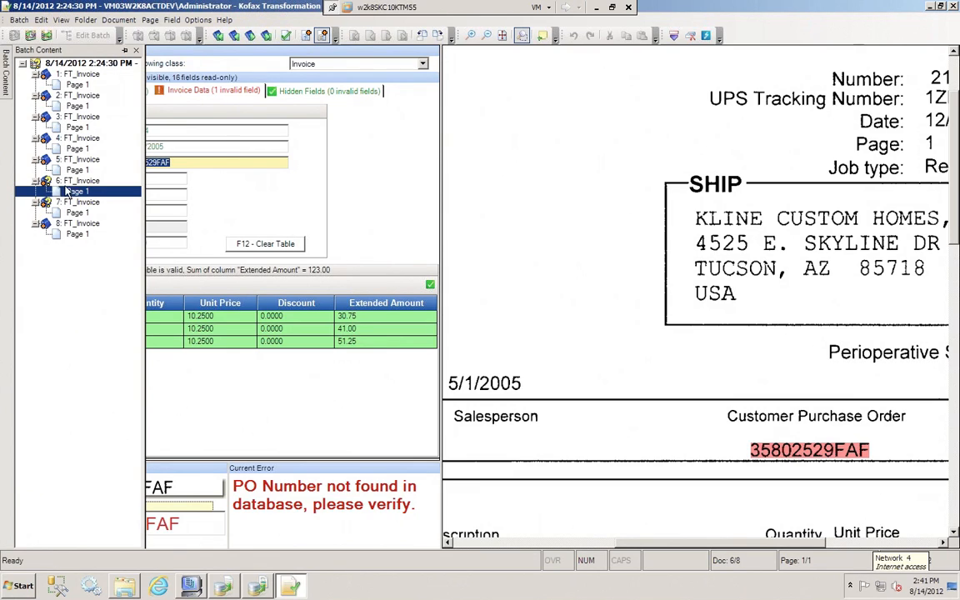
click(192, 163)
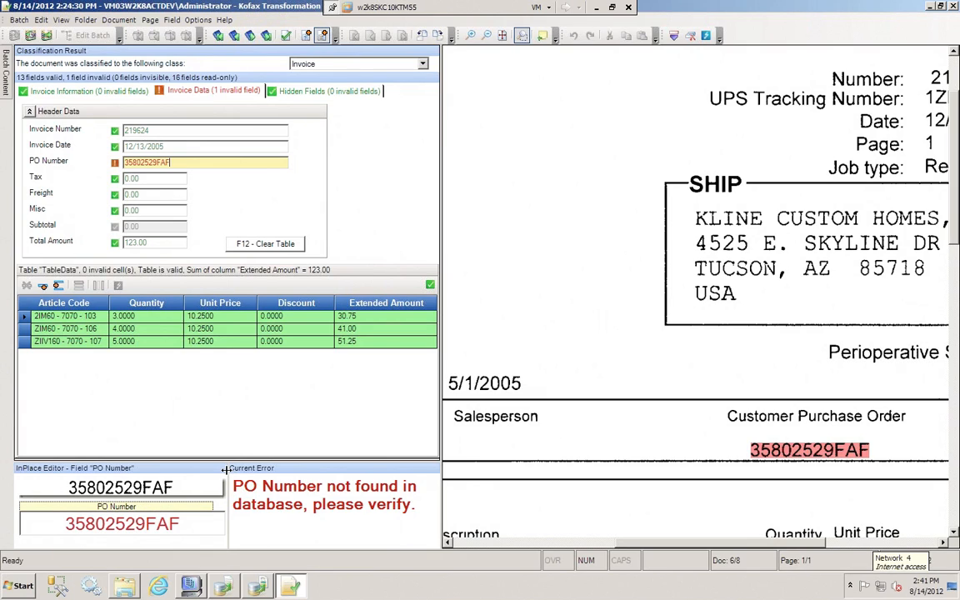
drag(190, 524, 39, 520)
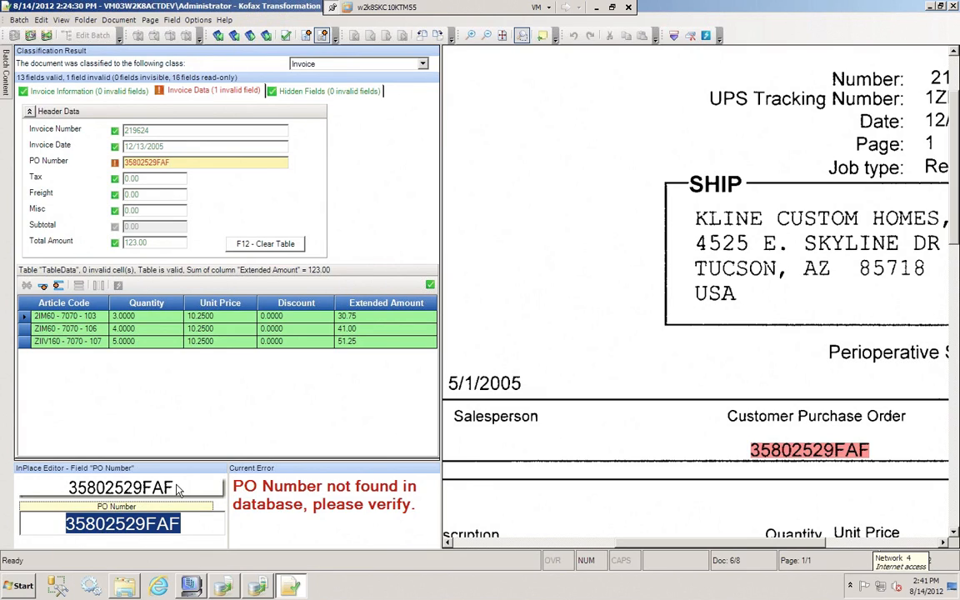
click(188, 524)
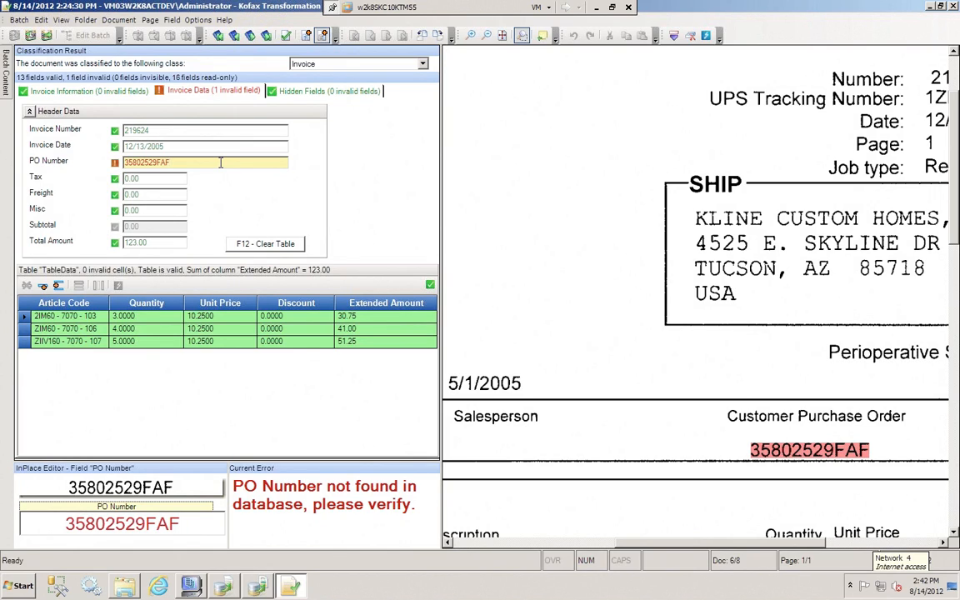
key(Return)
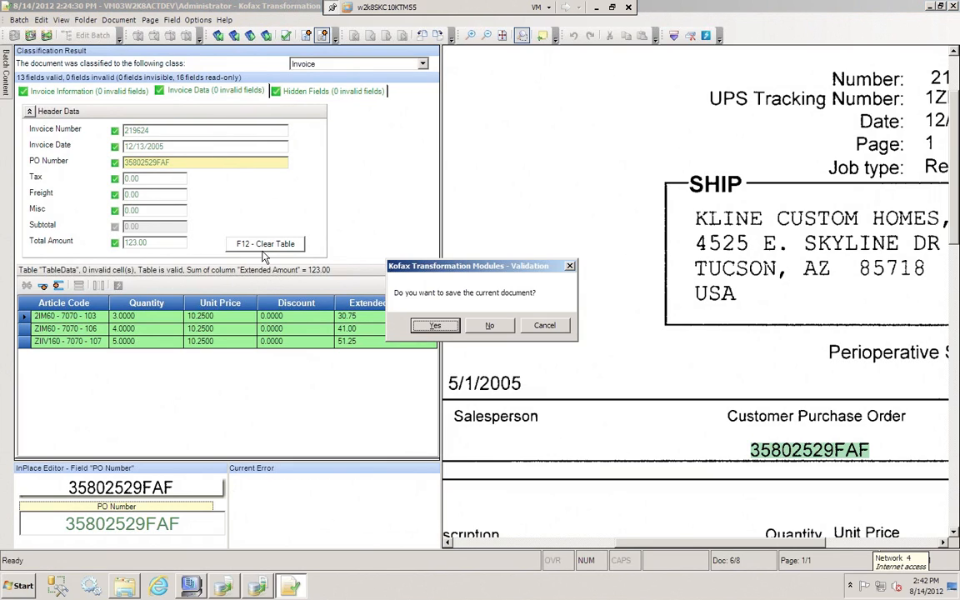
click(547, 326)
Delete the last two line items and the remaining first line item from the SterilMed invoice table
click(70, 318)
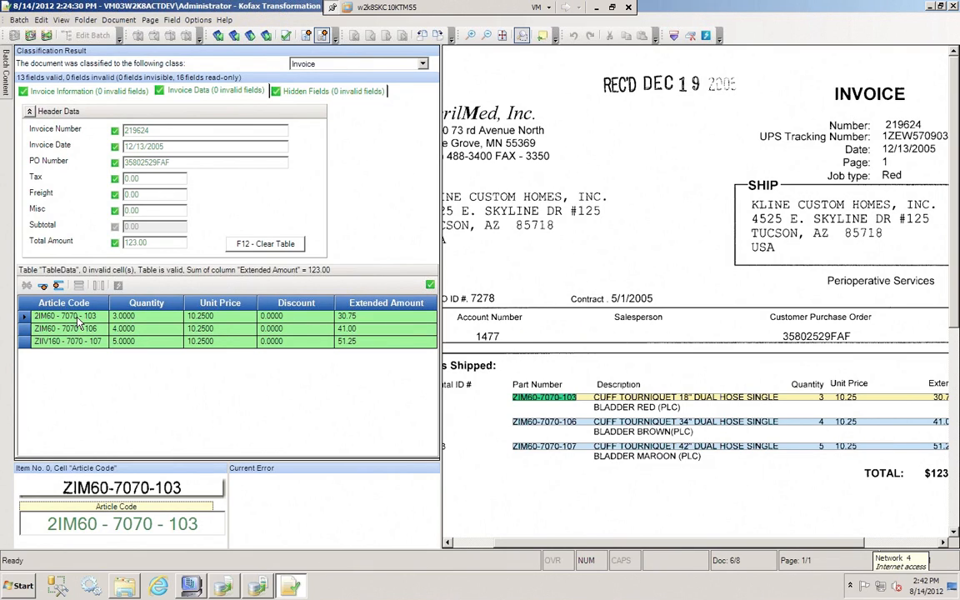
drag(23, 329, 23, 341)
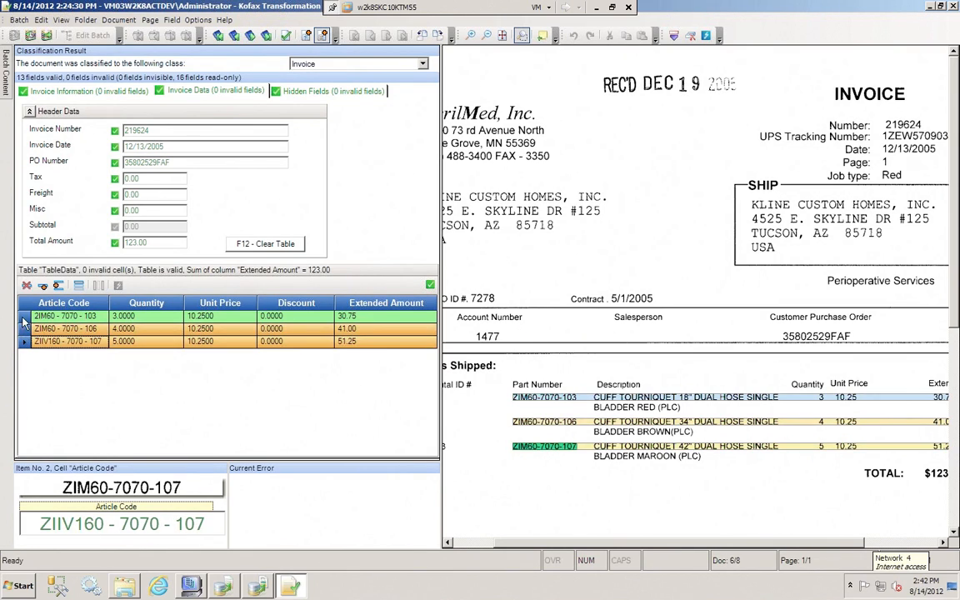
click(27, 285)
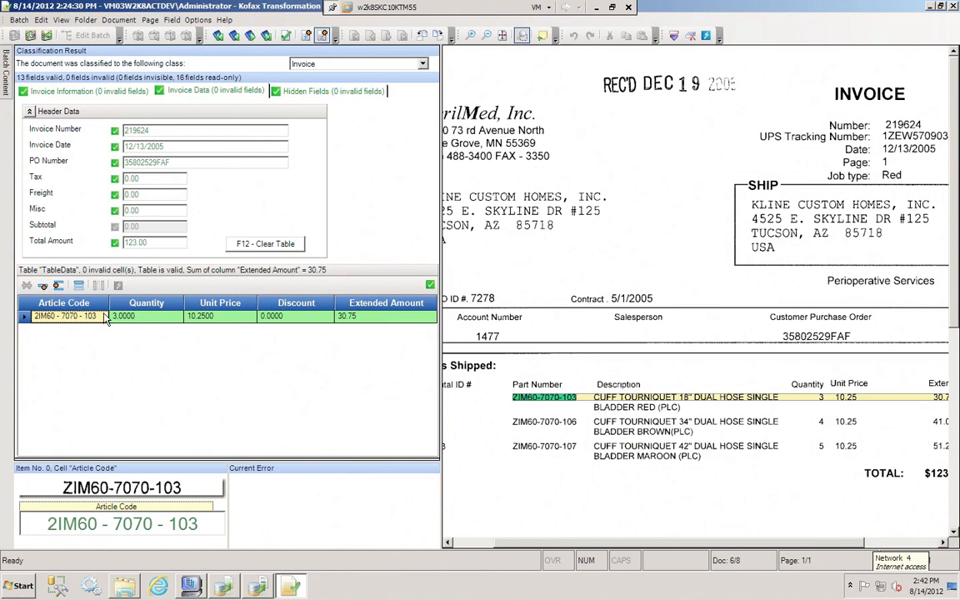
click(524, 38)
click(32, 315)
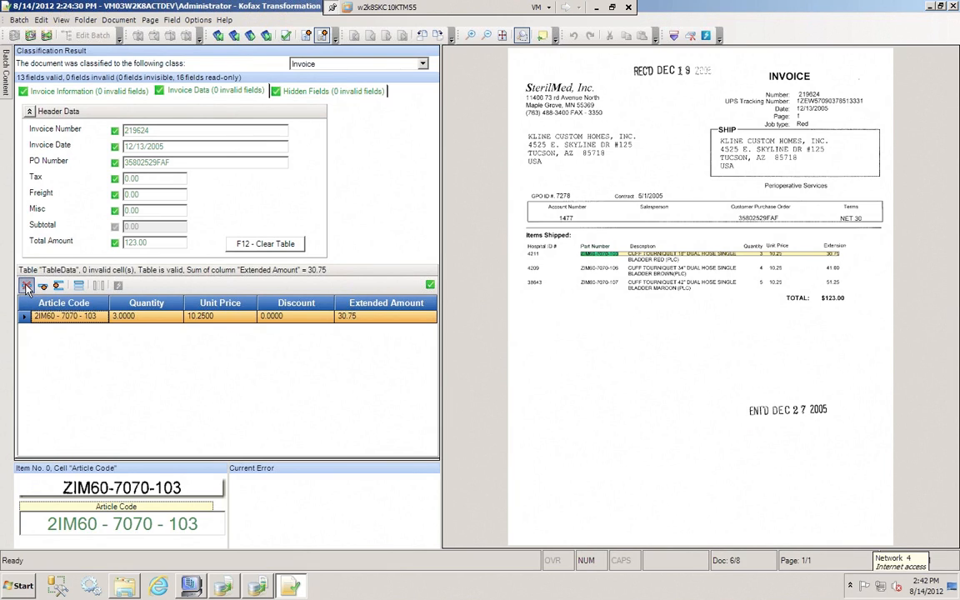
click(26, 287)
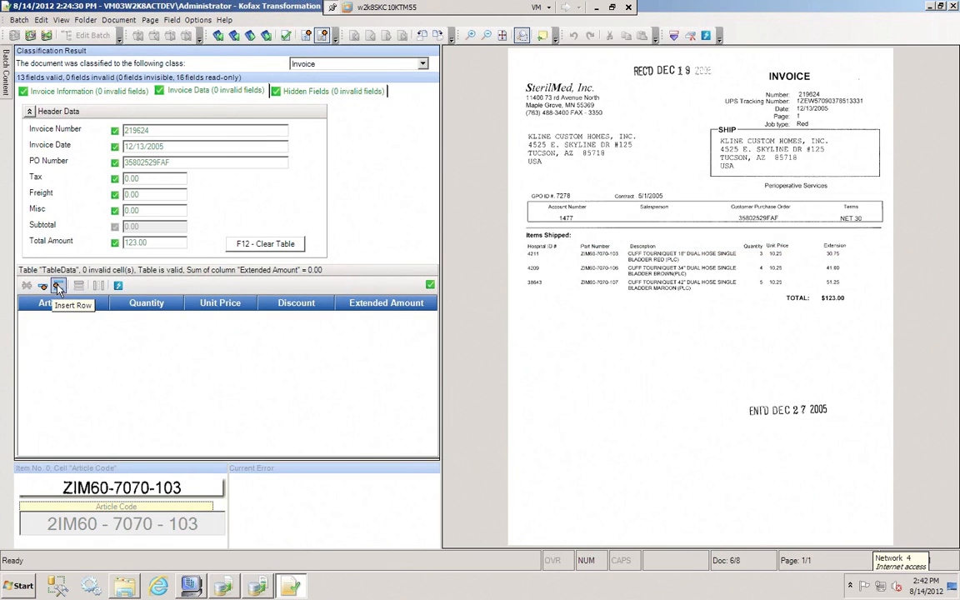
Insert a line item row and capture its article code and quantity 3 from the first item on the scanned invoice
click(57, 287)
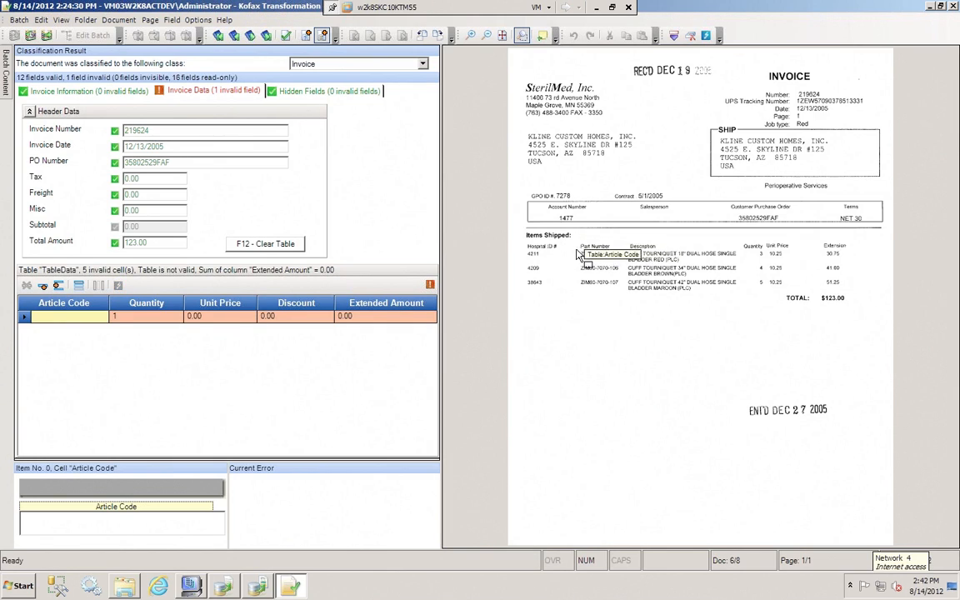
drag(573, 250, 625, 259)
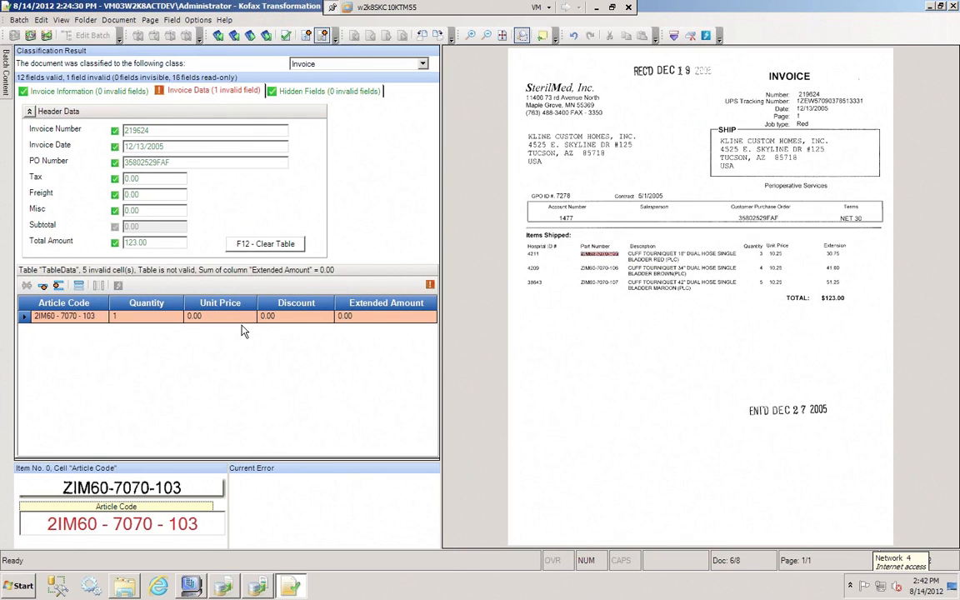
key(Tab)
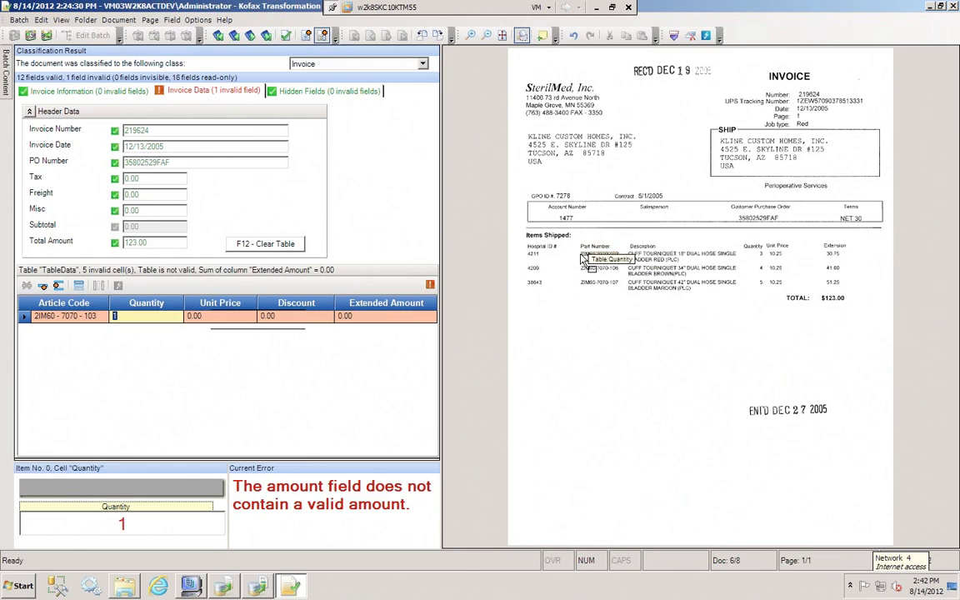
scroll(800, 283, up, 3)
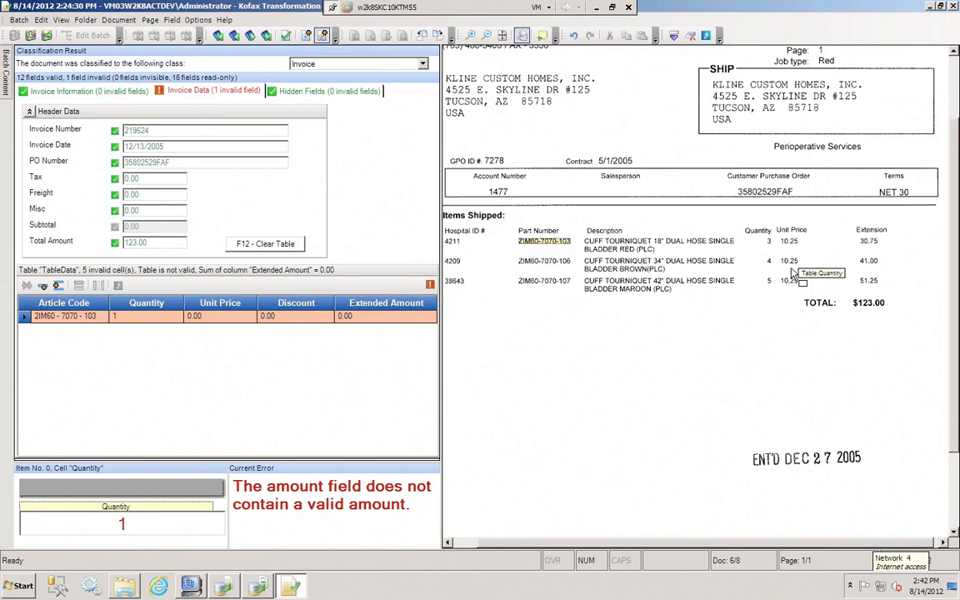
click(767, 238)
key(Tab)
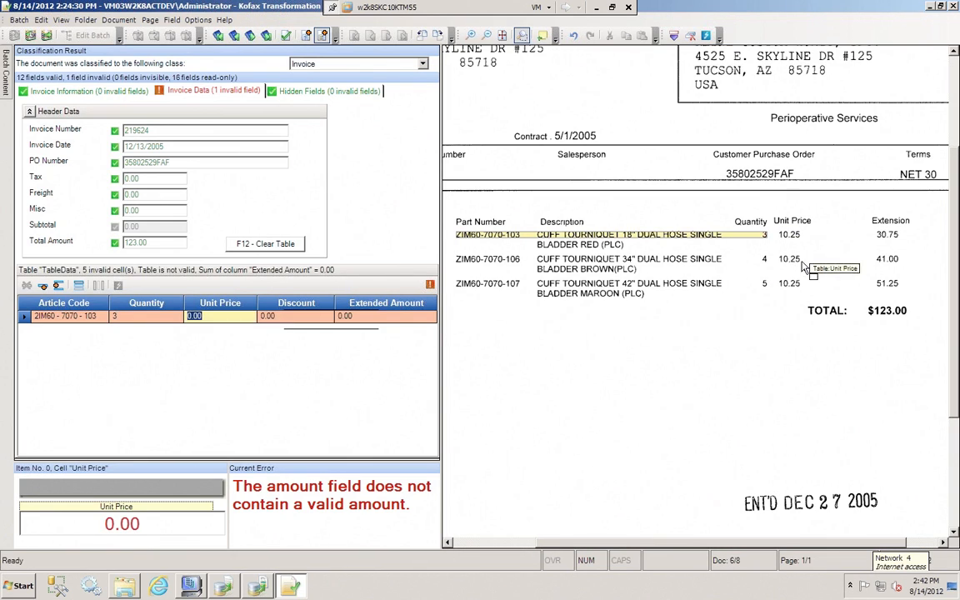
Capture unit price 10.25 and extended amount 30.75 for the row, and complete the remaining line items automatically from it
click(794, 238)
key(Tab)
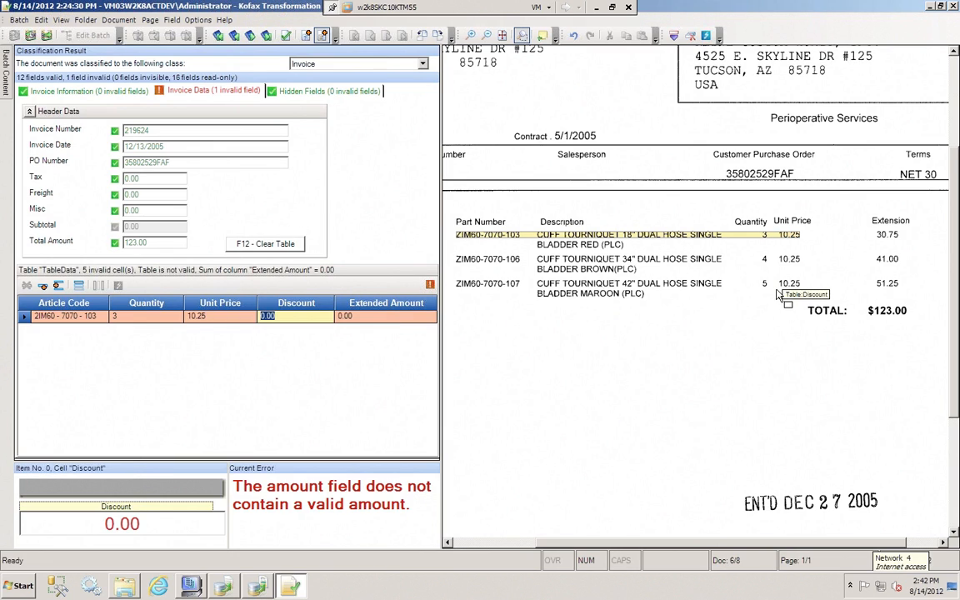
key(Tab)
click(883, 240)
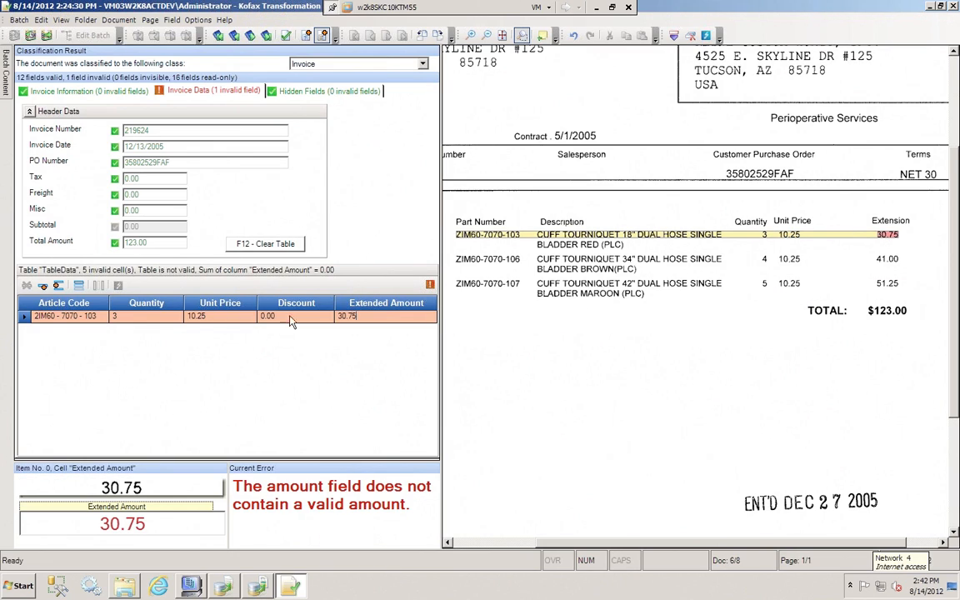
click(61, 318)
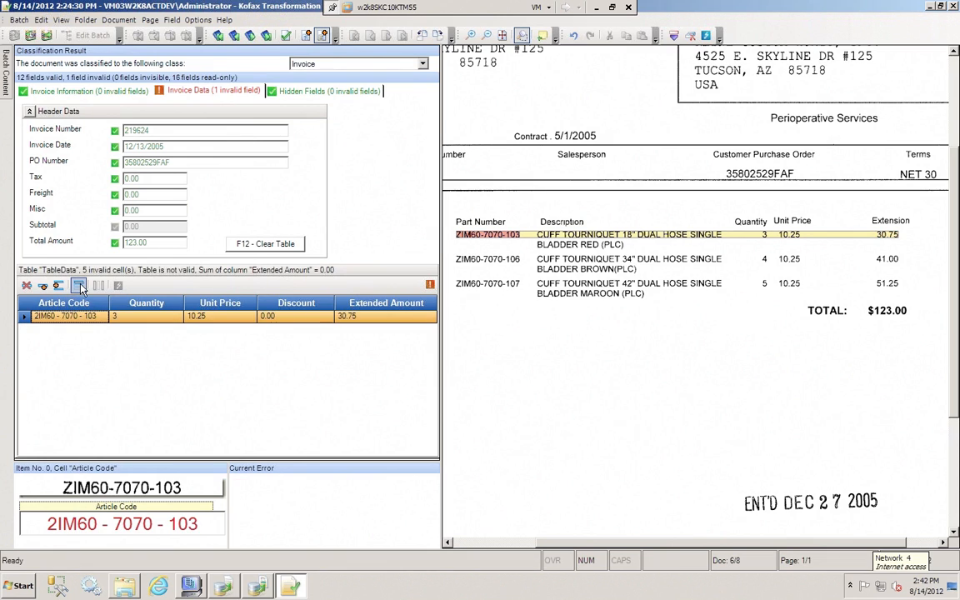
click(80, 287)
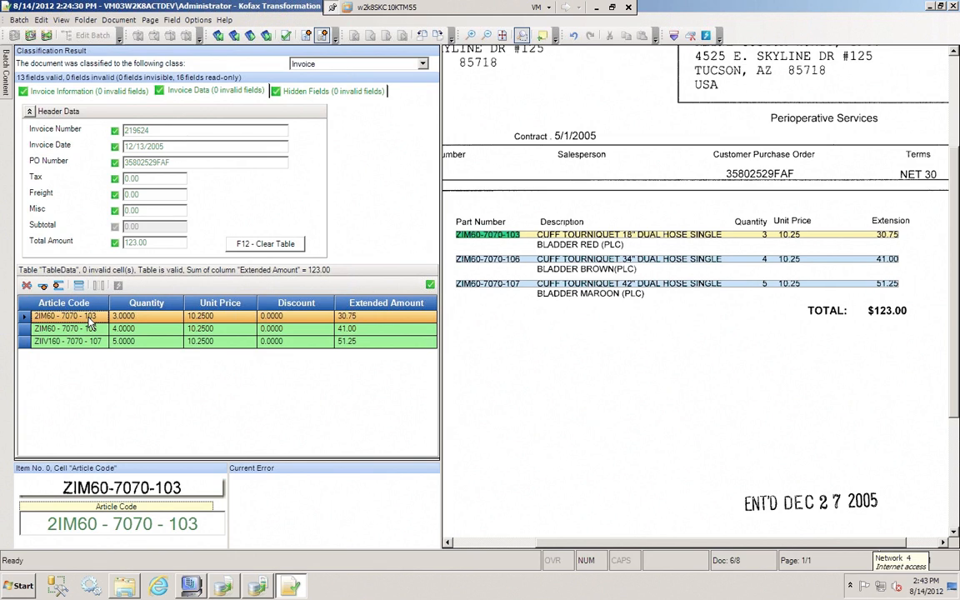
Compare the total amount with the line items' extended amounts, and revalidate the total without saving the document
click(158, 243)
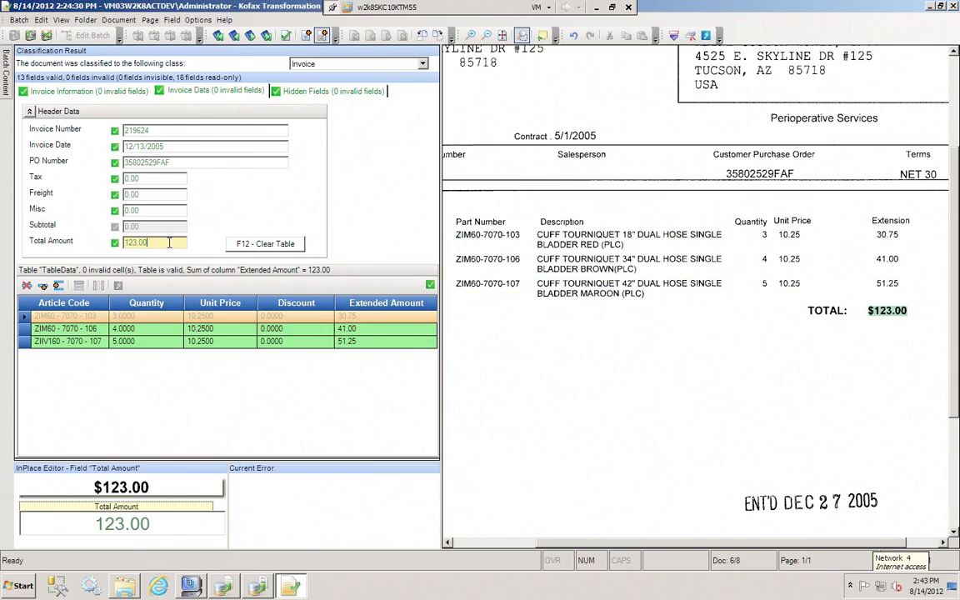
click(369, 341)
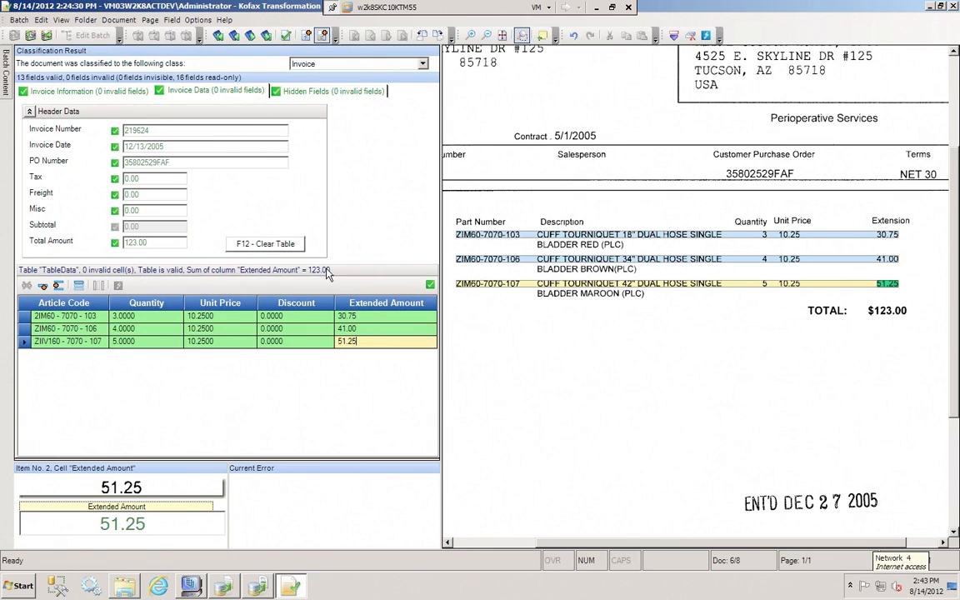
click(175, 245)
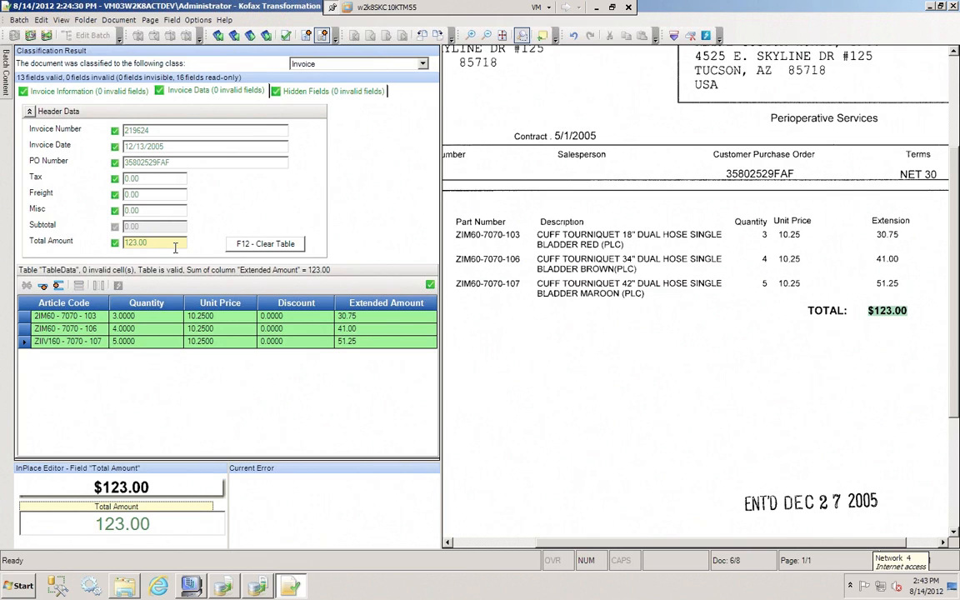
key(Return)
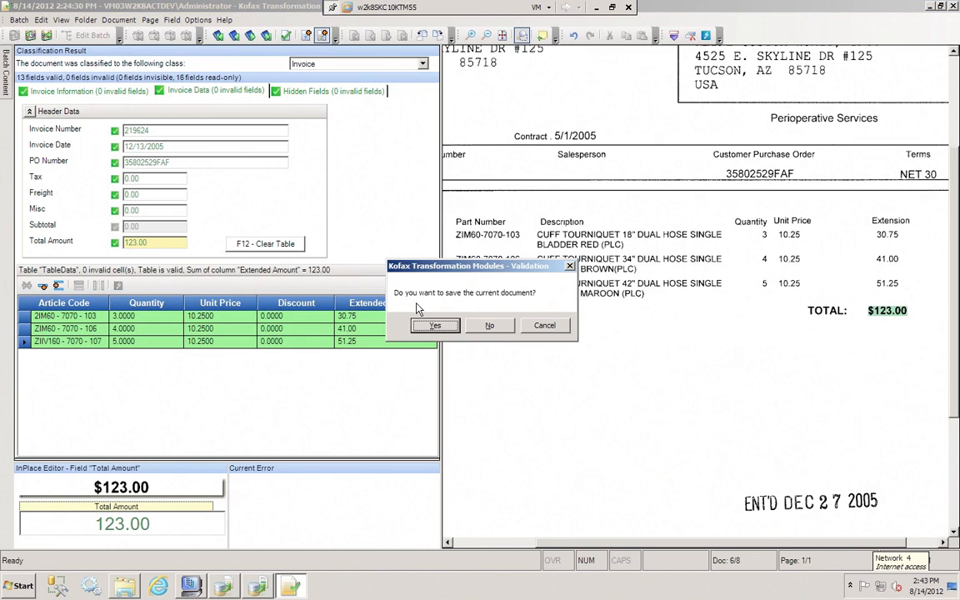
click(434, 325)
Examine the SterilMed invoice's hidden fields, return to the invoice data, revalidate the tax, and save the document
click(291, 89)
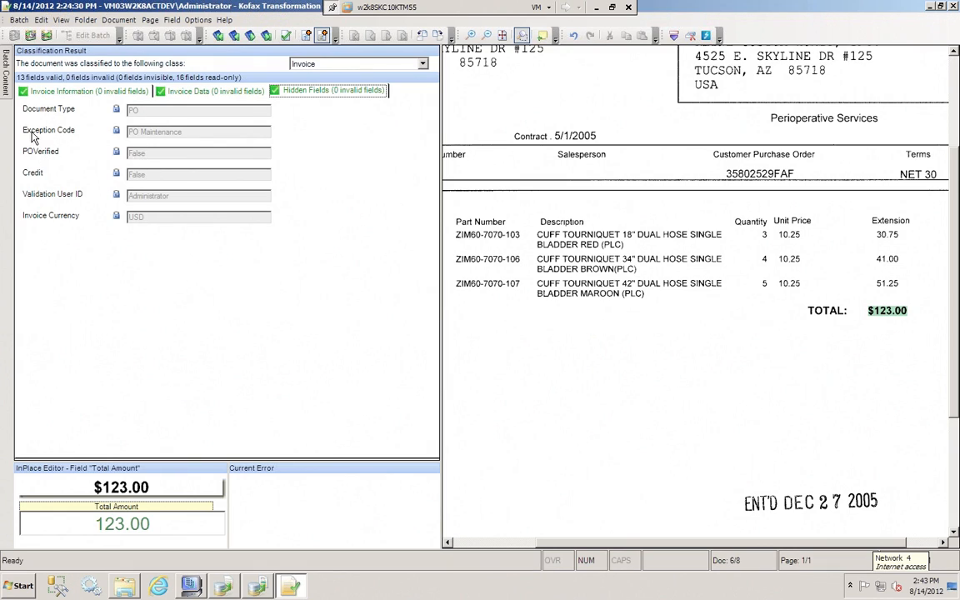
click(207, 98)
click(176, 178)
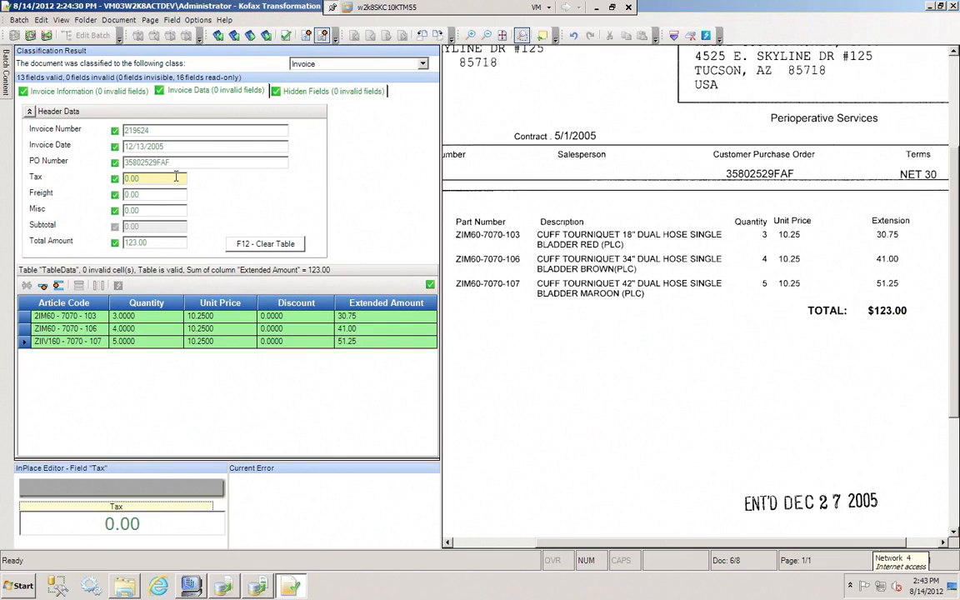
key(Return)
key(Return)
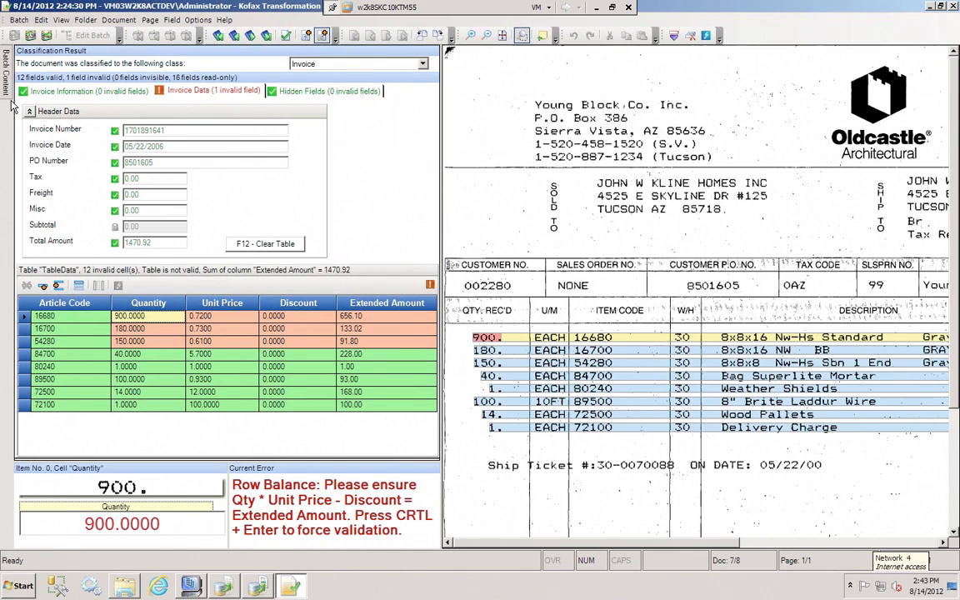
Check the Oldcastle invoice's place in the batch contents and locate its invoice number on the scan
mouse_move(5, 72)
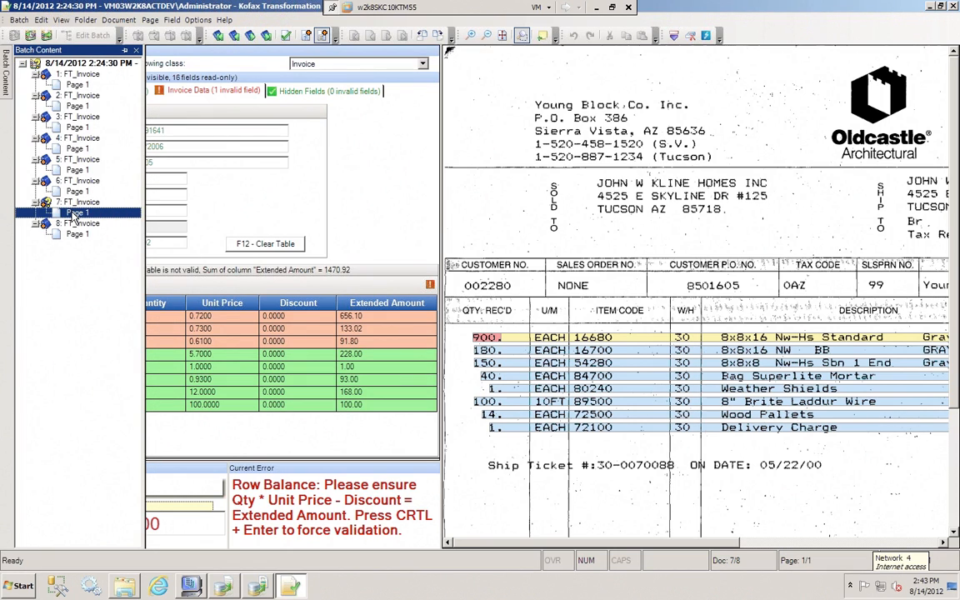
click(159, 177)
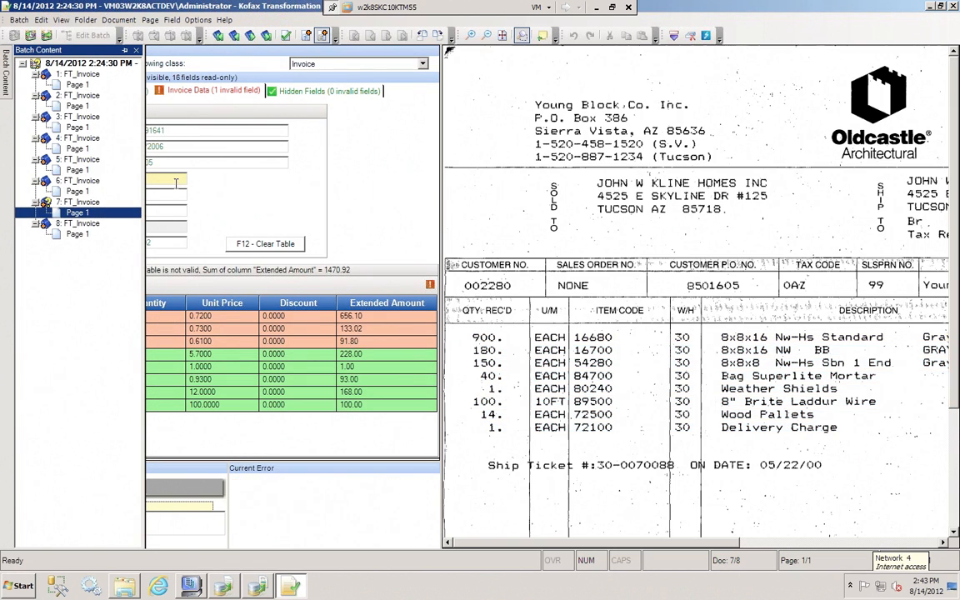
click(186, 131)
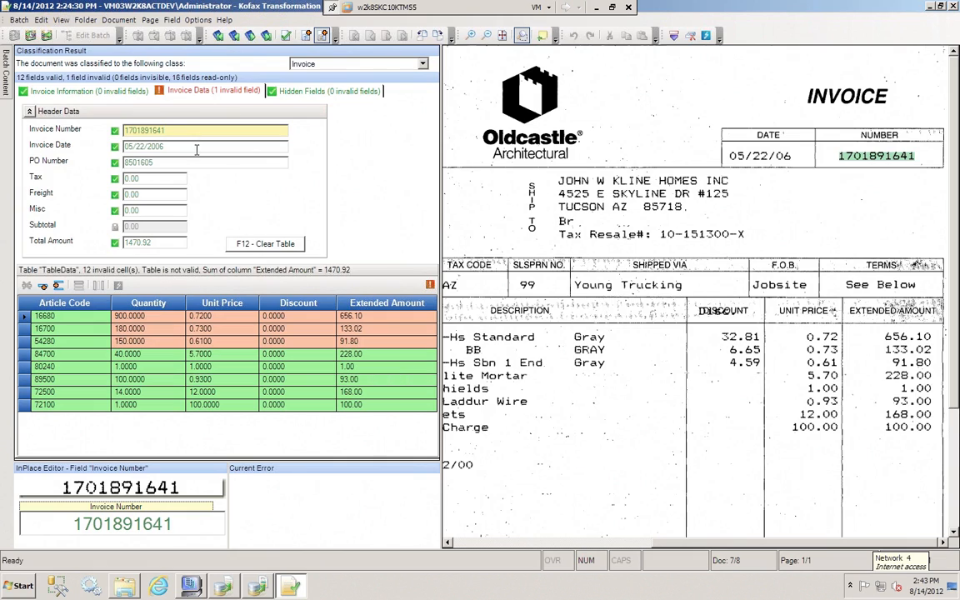
Recapture the Oldcastle invoice date 05/22/06 from the scan, revalidate it, and locate the PO number on the scan
click(177, 146)
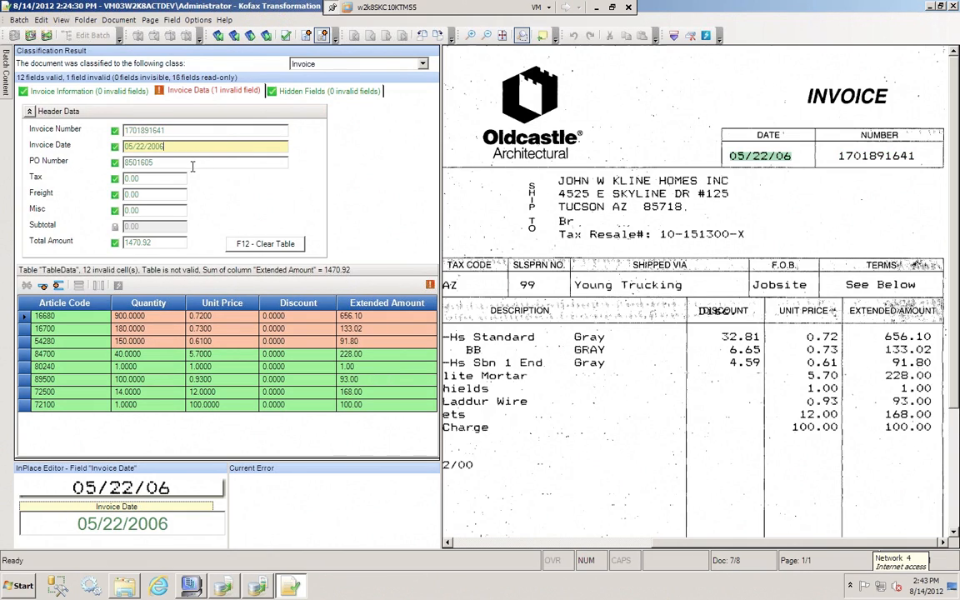
drag(174, 147, 794, 170)
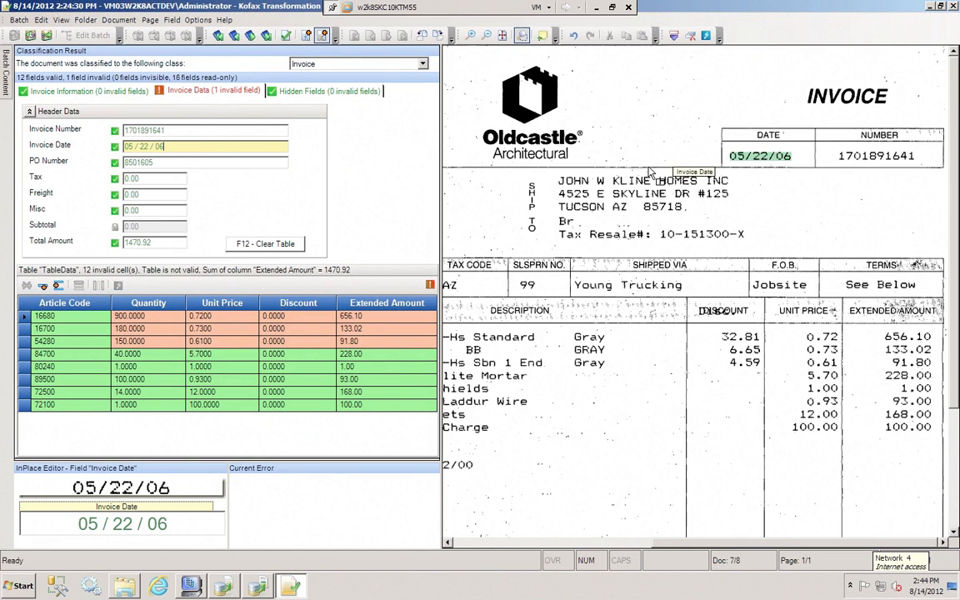
key(Return)
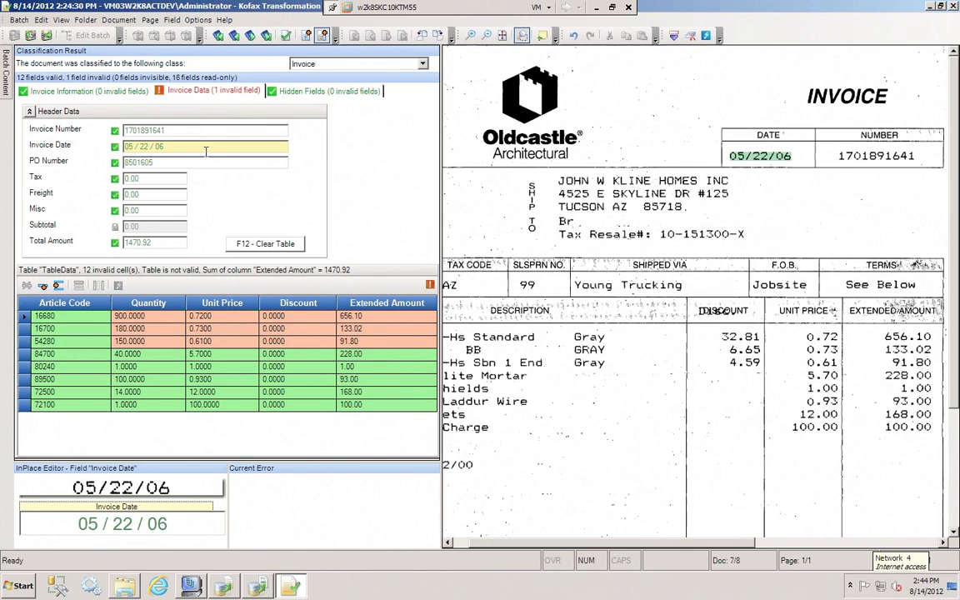
key(Return)
click(193, 146)
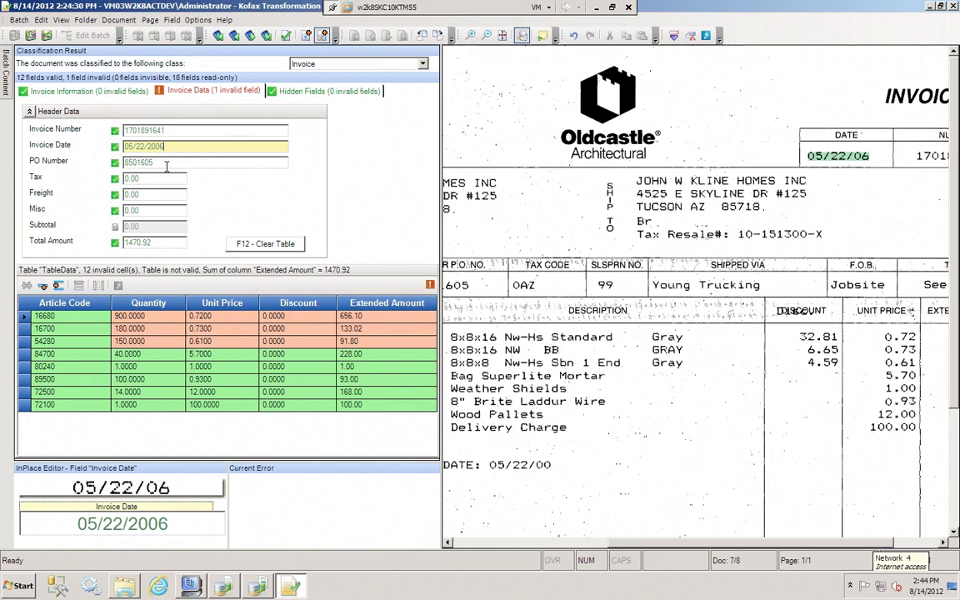
click(167, 164)
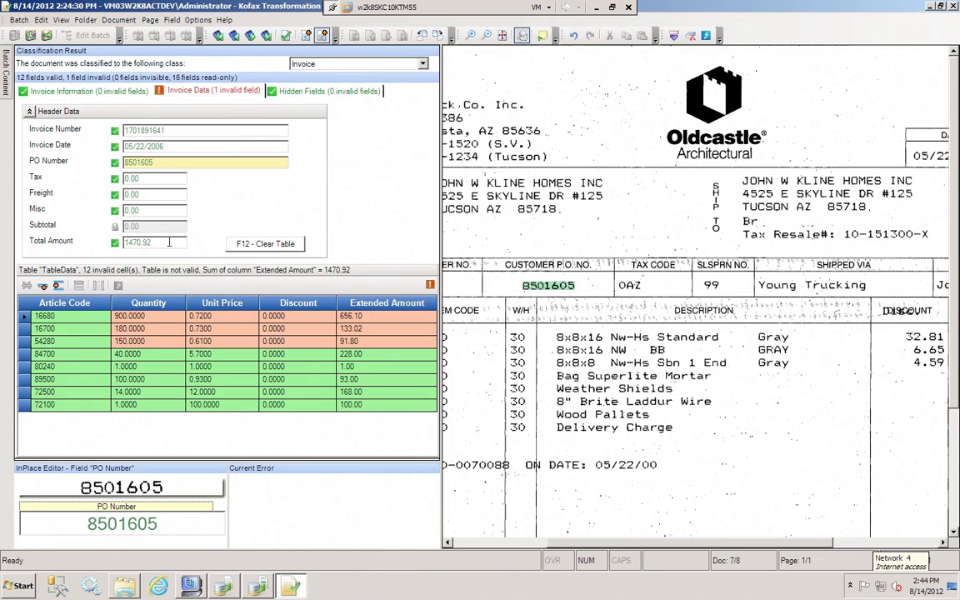
Force the row balance valid from the quantity cells of line items 16680, 16700 and 54280
click(172, 318)
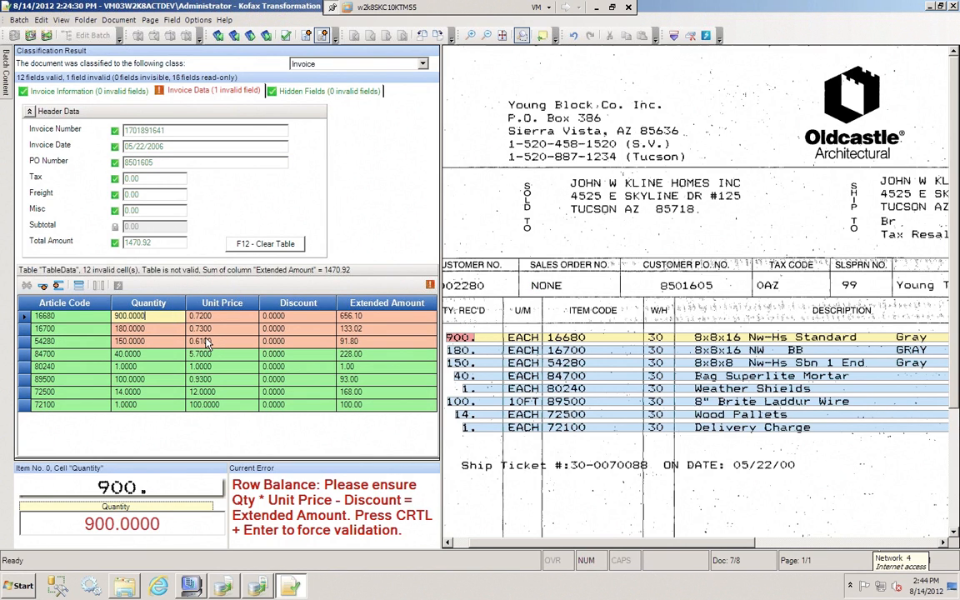
key(Tab)
key(shift+Tab)
key(ctrl+Return)
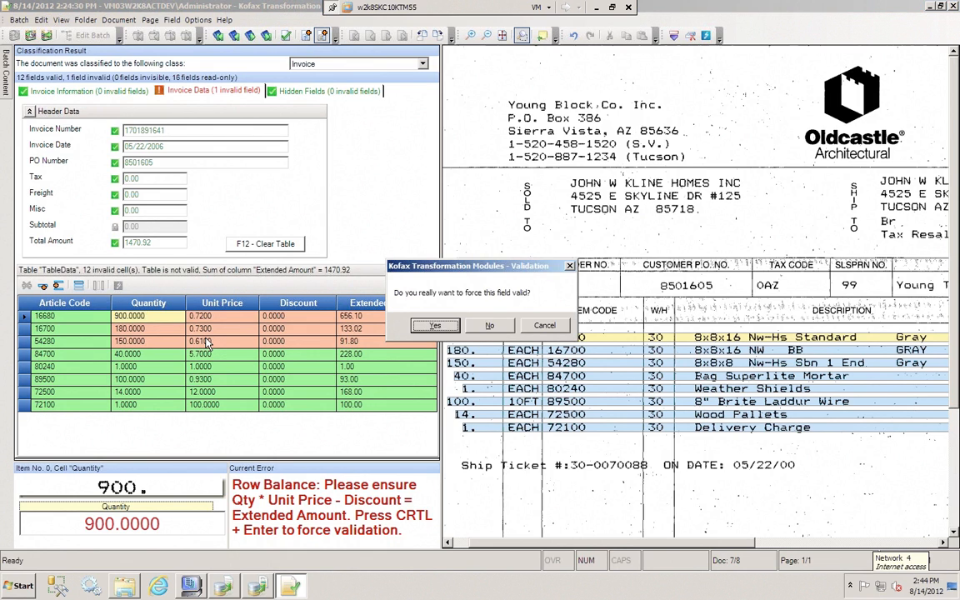
key(Return)
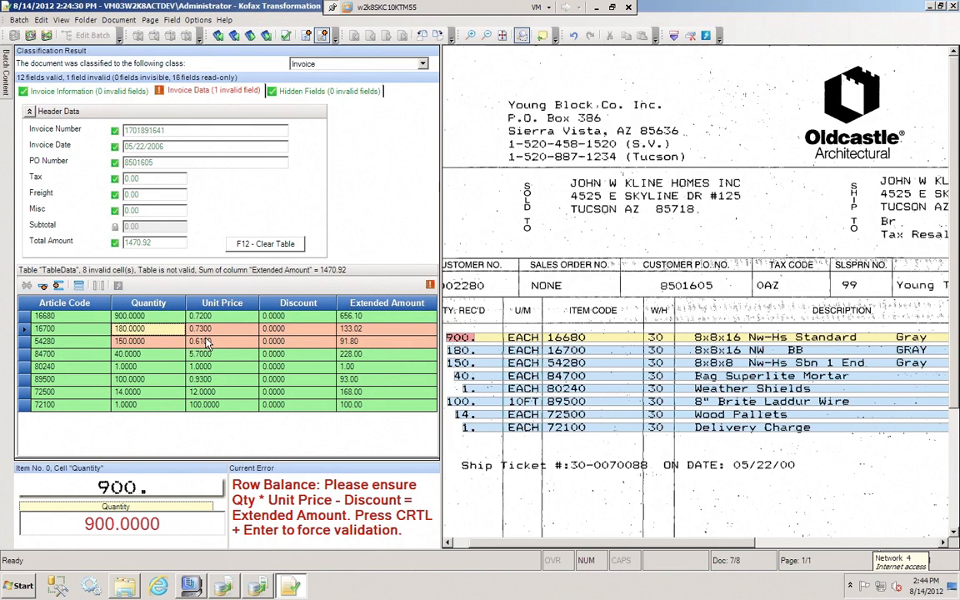
key(ctrl+Return)
key(Return)
key(ctrl+Return)
key(Return)
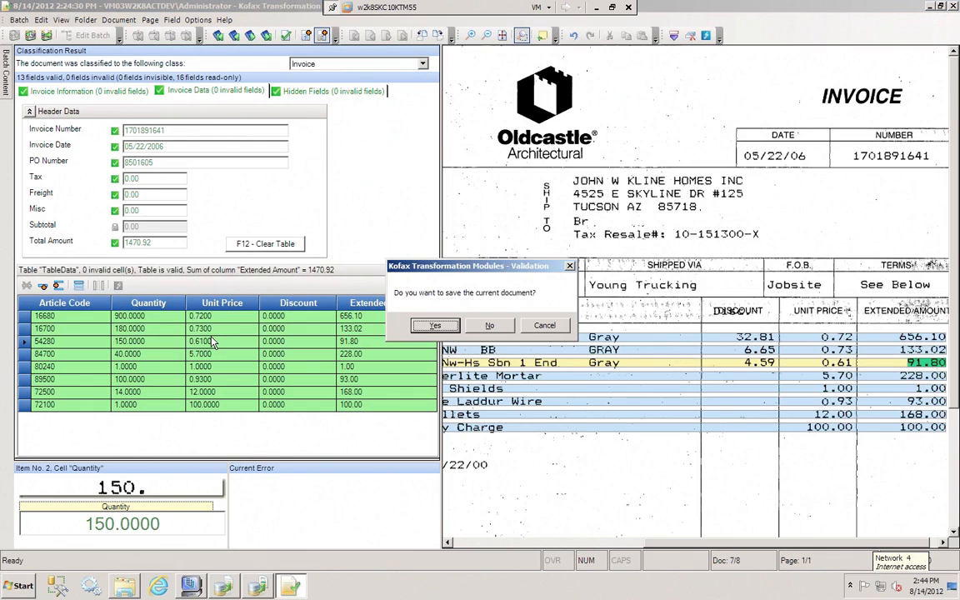
Save the Oldcastle invoice and close its batch, and check the processing queues of both batches in Batch Manager
click(417, 327)
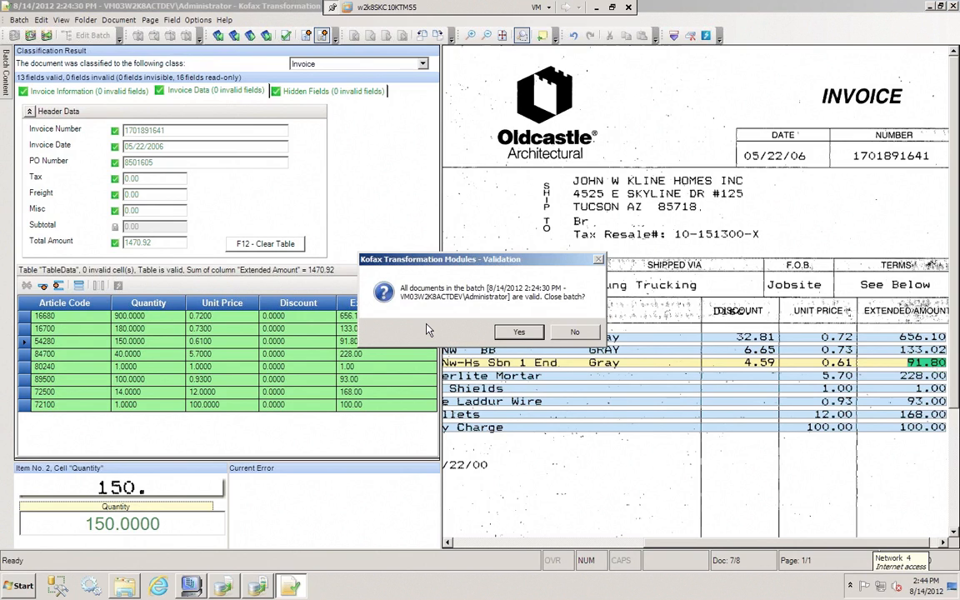
click(518, 332)
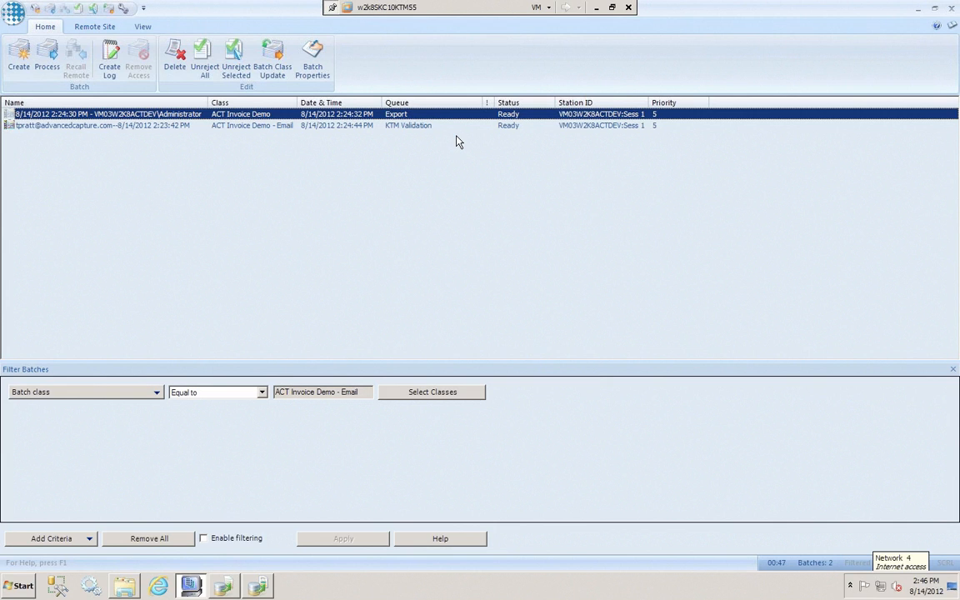
click(405, 126)
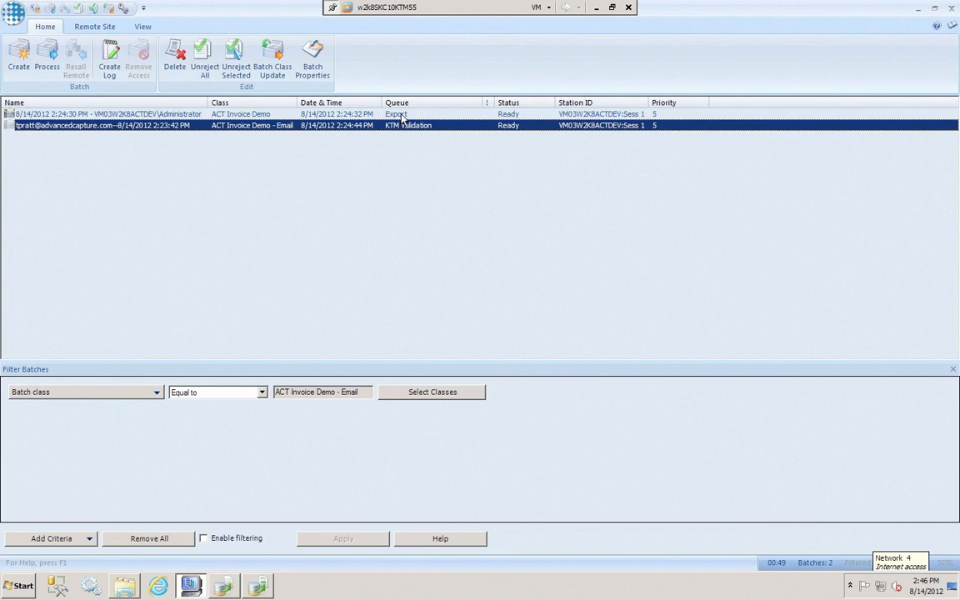
click(402, 115)
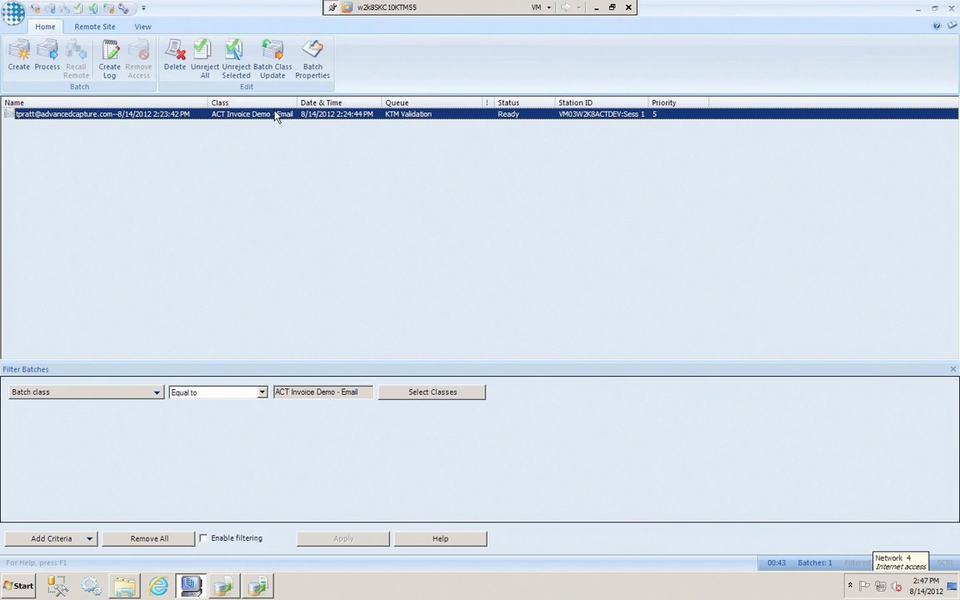
Switch to Internet Explorer and log on to Thin Client Validation, correcting the account password
click(160, 585)
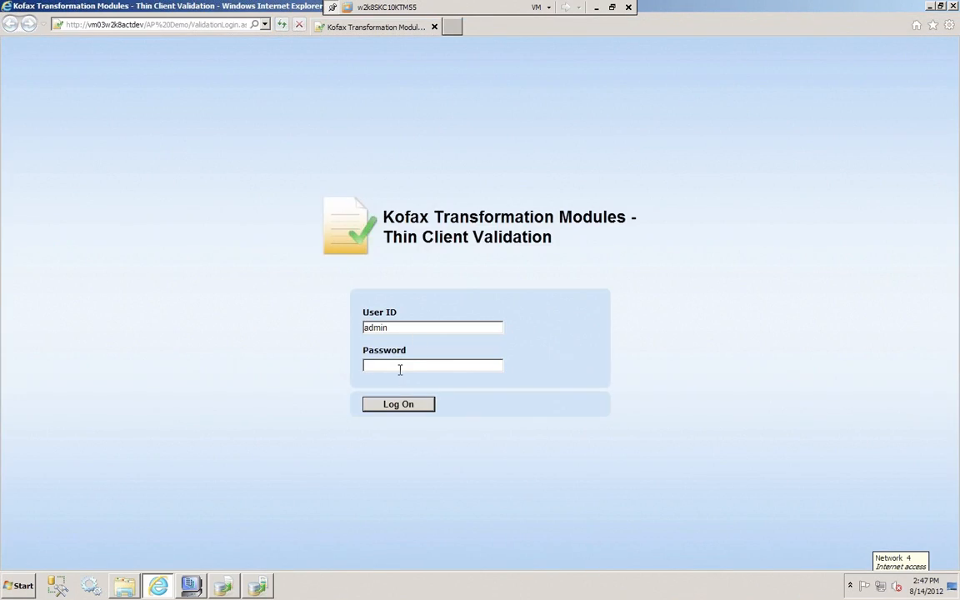
text(admin)
key(Return)
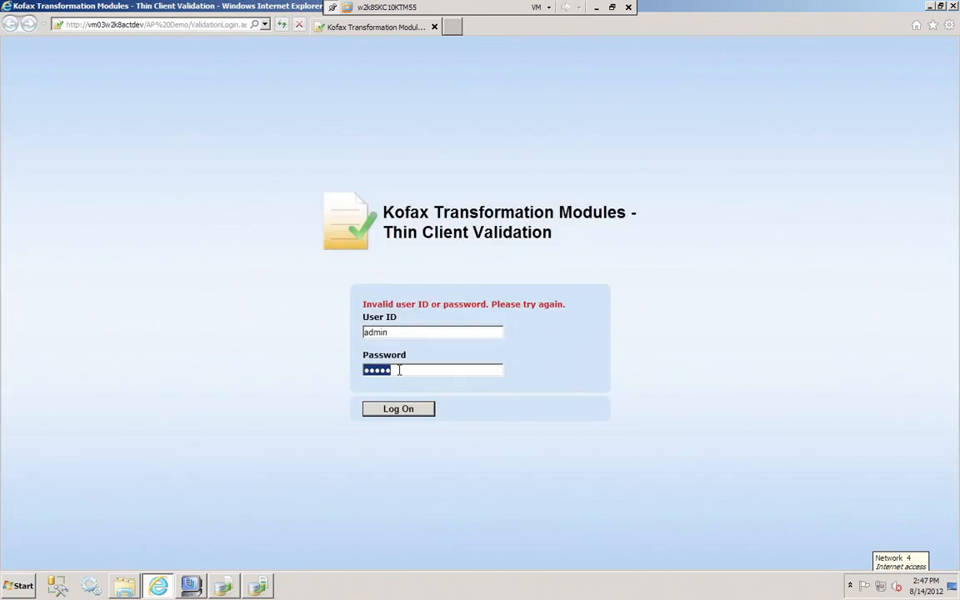
key(BackSpace)
key(Return)
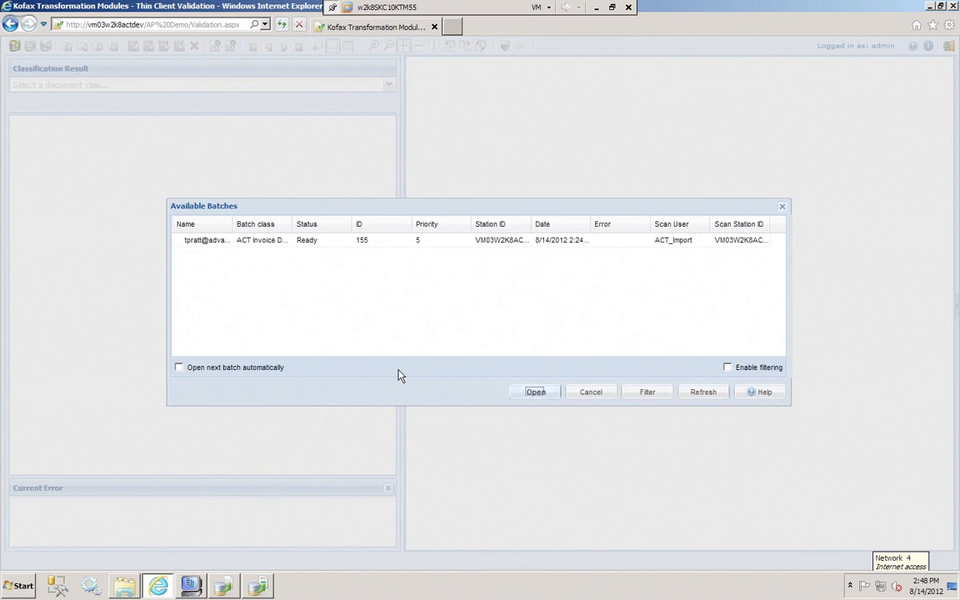
Open the emailed invoice batch, close it as validated, and leave the list of available batches
click(536, 396)
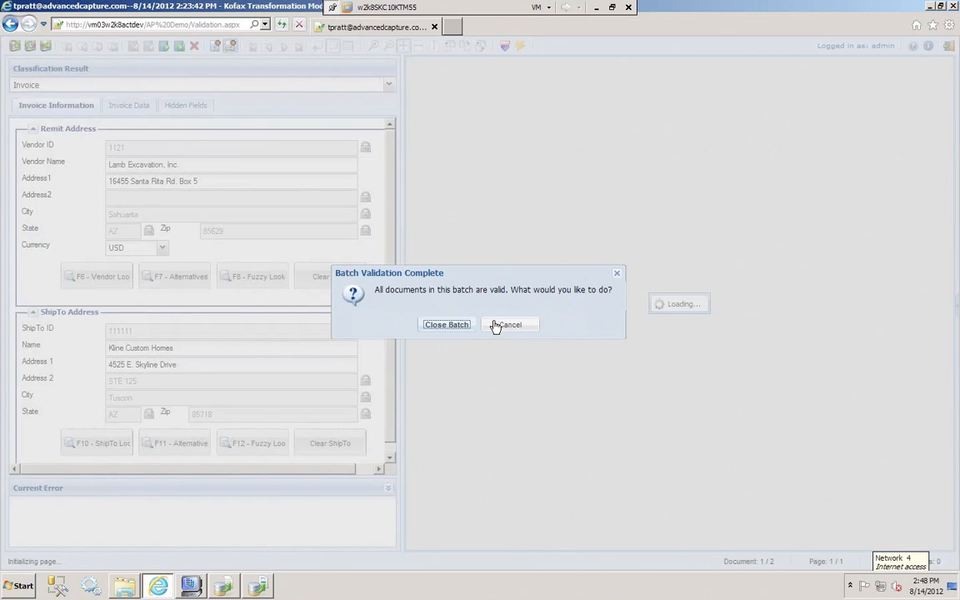
click(454, 325)
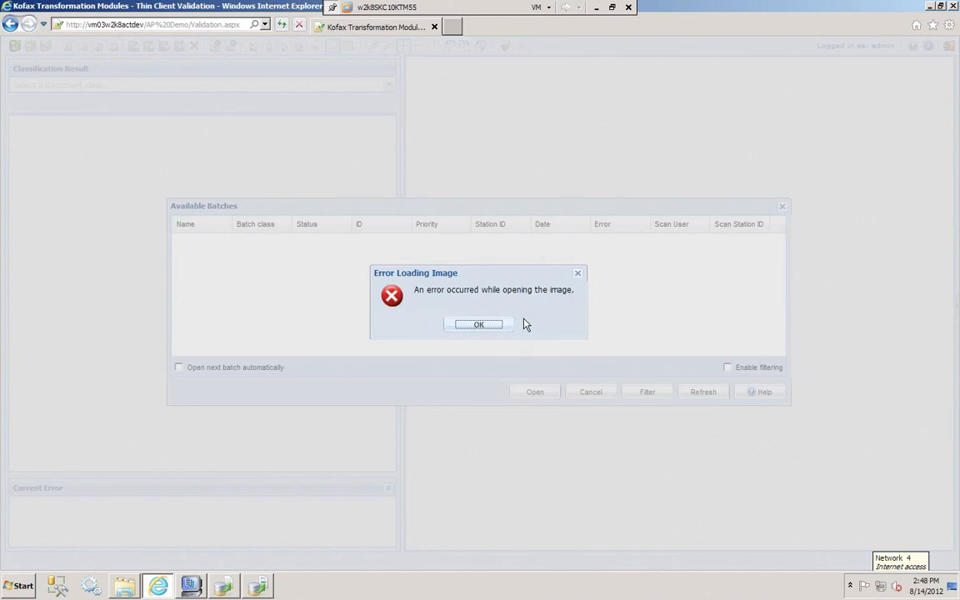
click(486, 333)
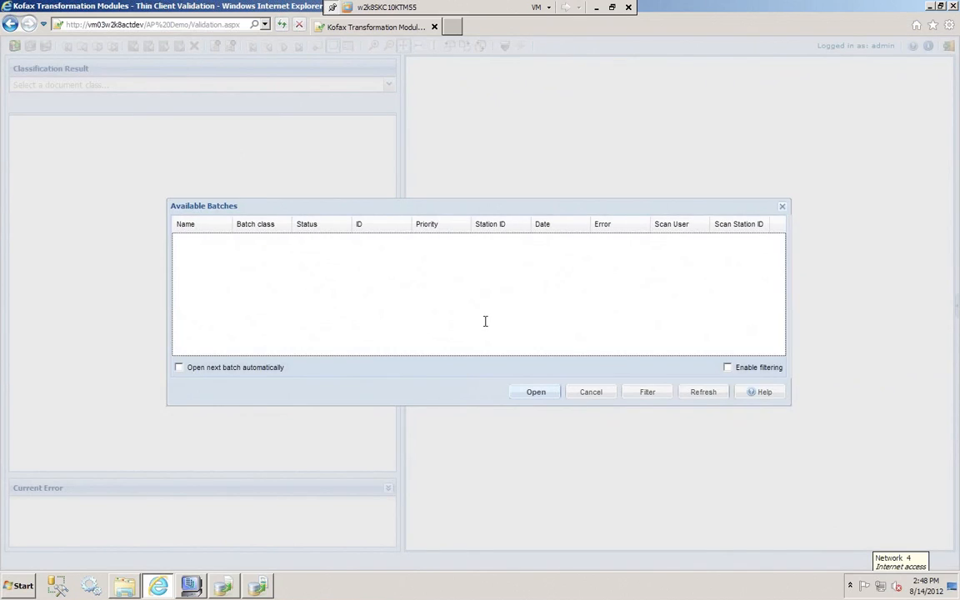
click(594, 393)
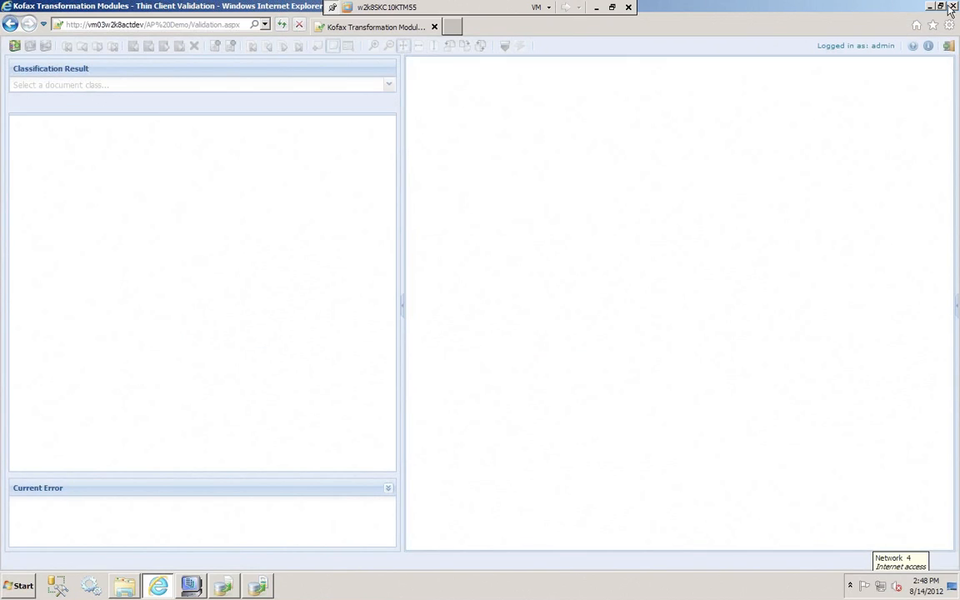
Close the browser and, in Batch Manager, set the emailed batch's queue to KTM Validation
click(953, 6)
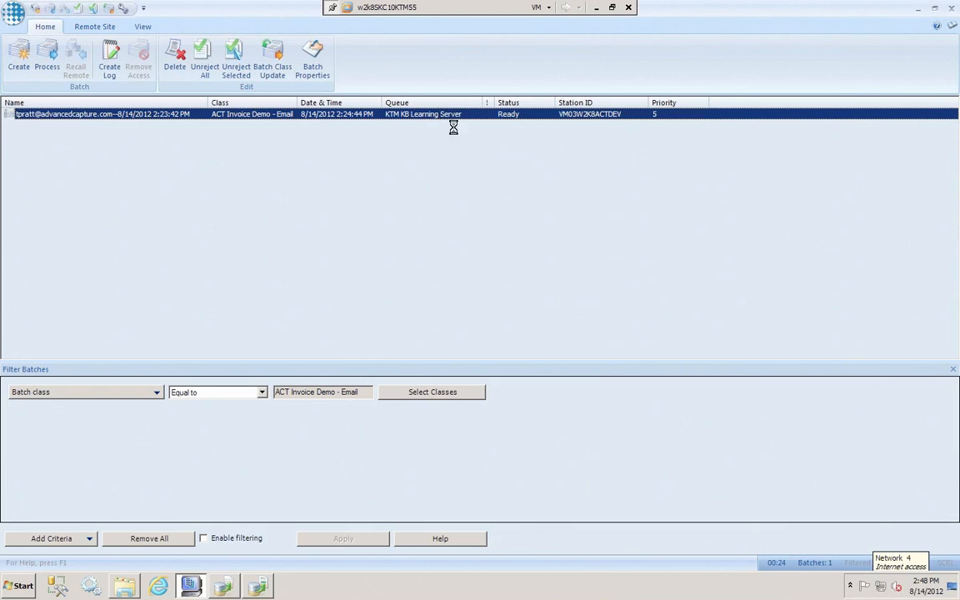
click(450, 117)
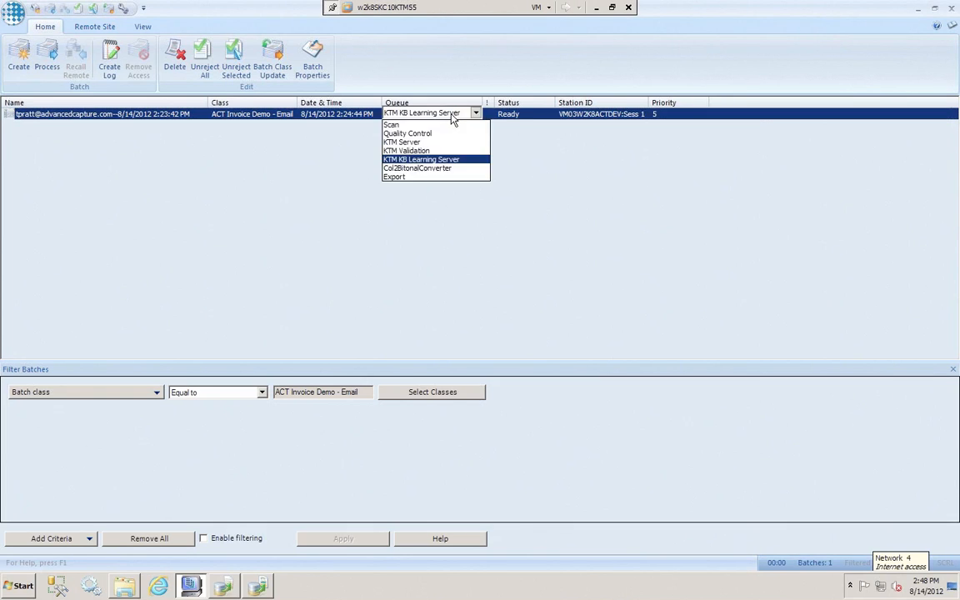
click(433, 153)
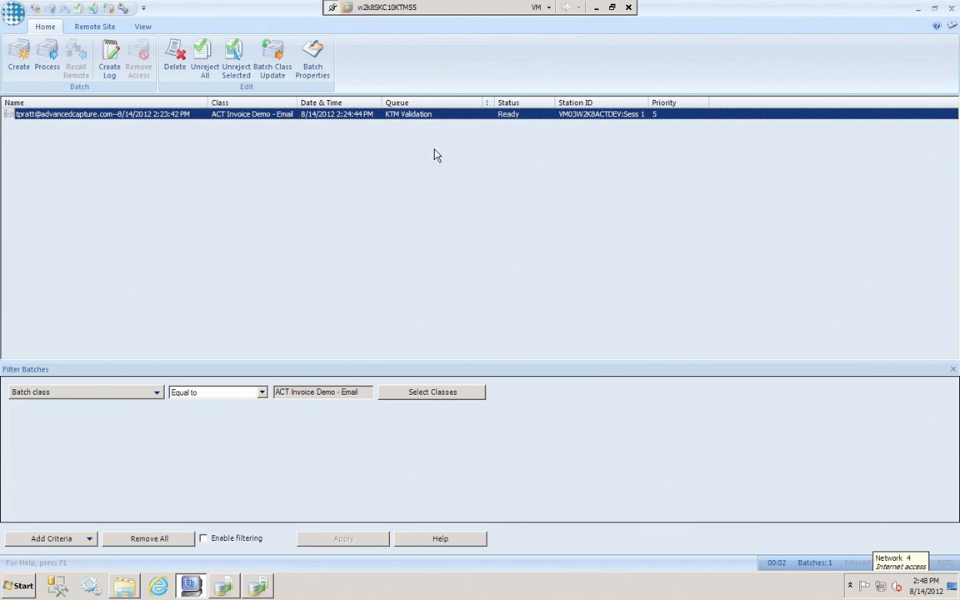
Log on to Thin Client Validation in Internet Explorer and open the emailed invoice batch, keeping it open for review
click(158, 583)
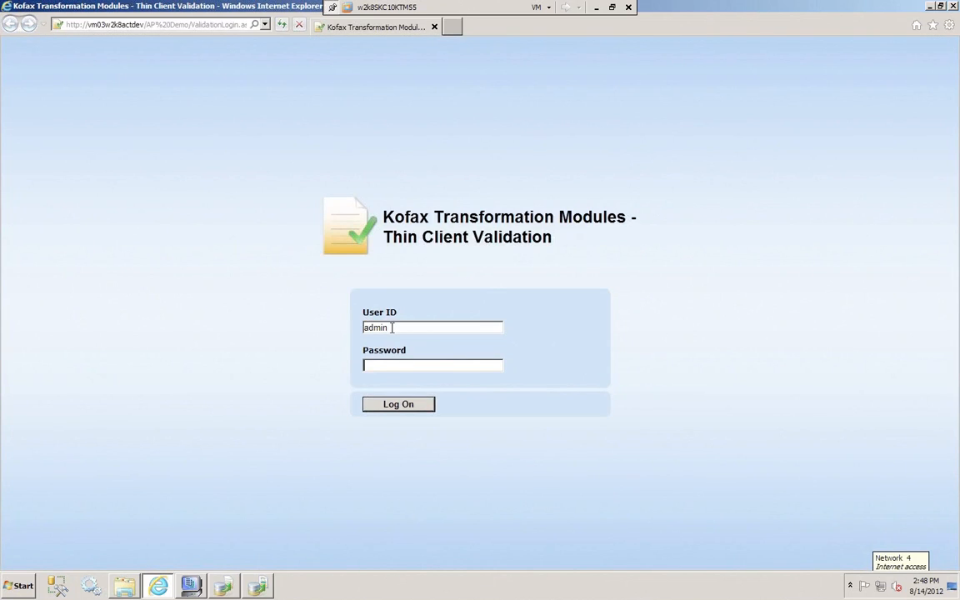
click(397, 406)
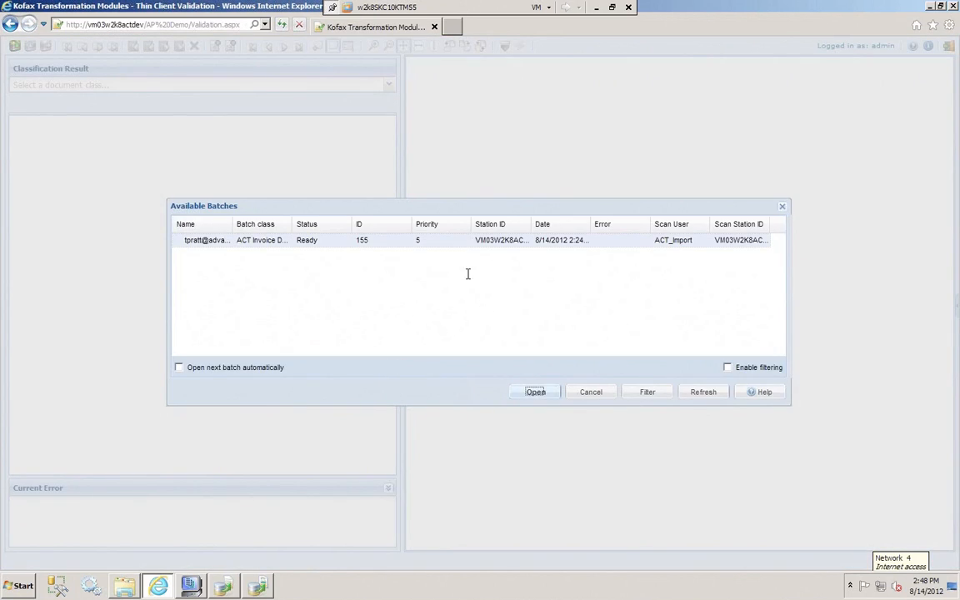
click(532, 392)
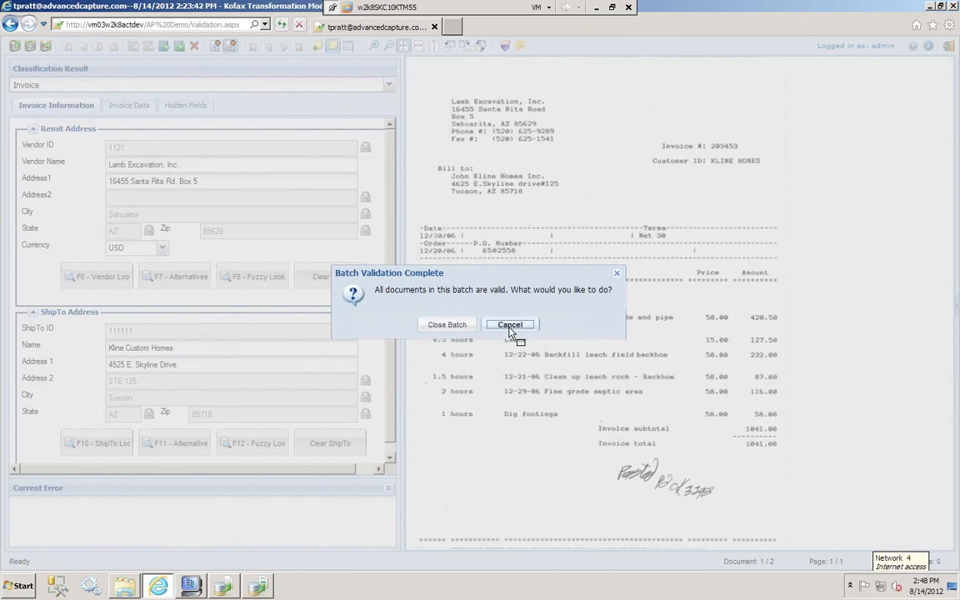
click(510, 325)
Show the batch content, view the second invoice, return to the first one, and hide the batch content
click(956, 309)
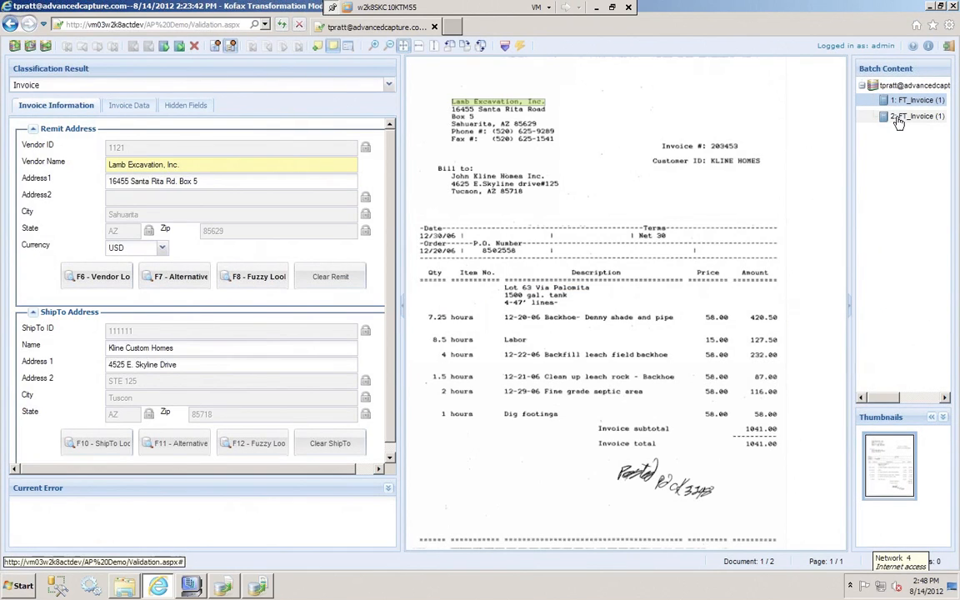
click(898, 118)
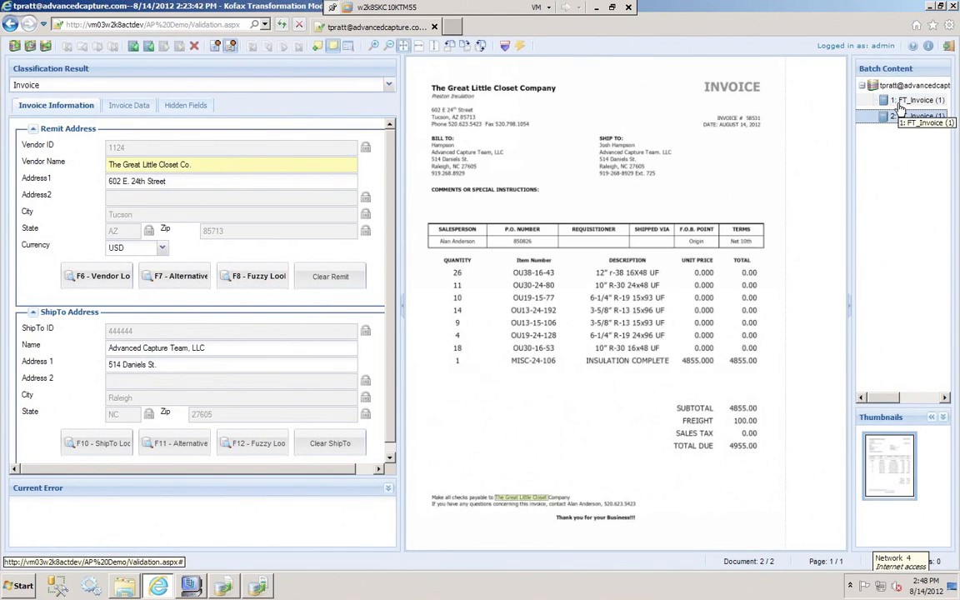
click(900, 100)
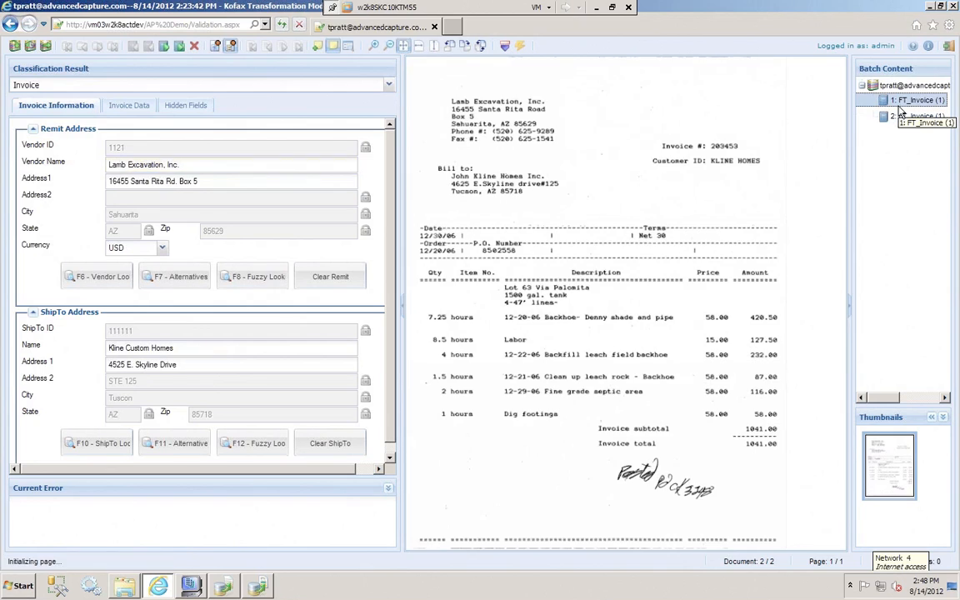
click(852, 315)
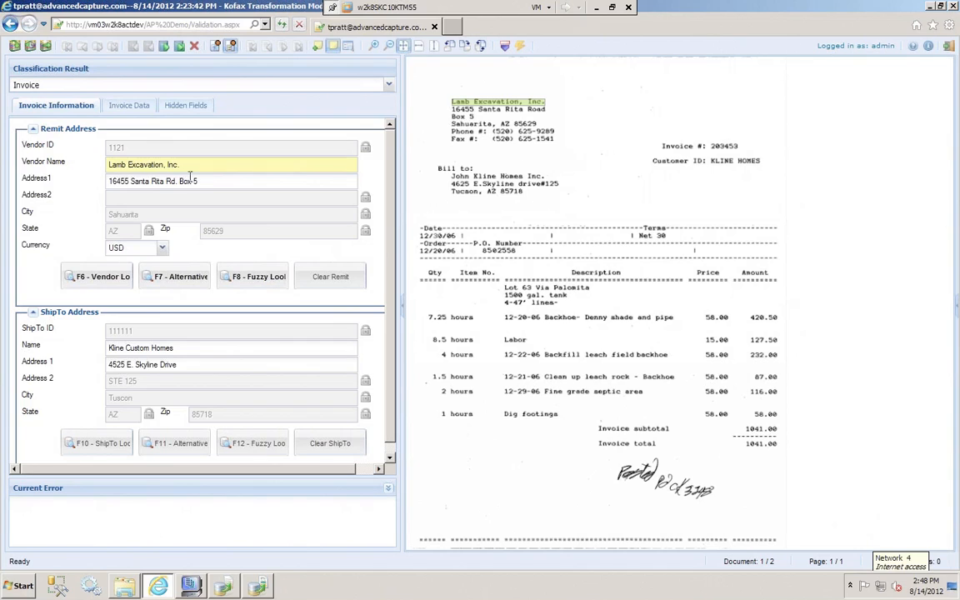
Examine the Lamb Excavation invoice's hidden fields and its header data and line items
click(109, 102)
click(176, 106)
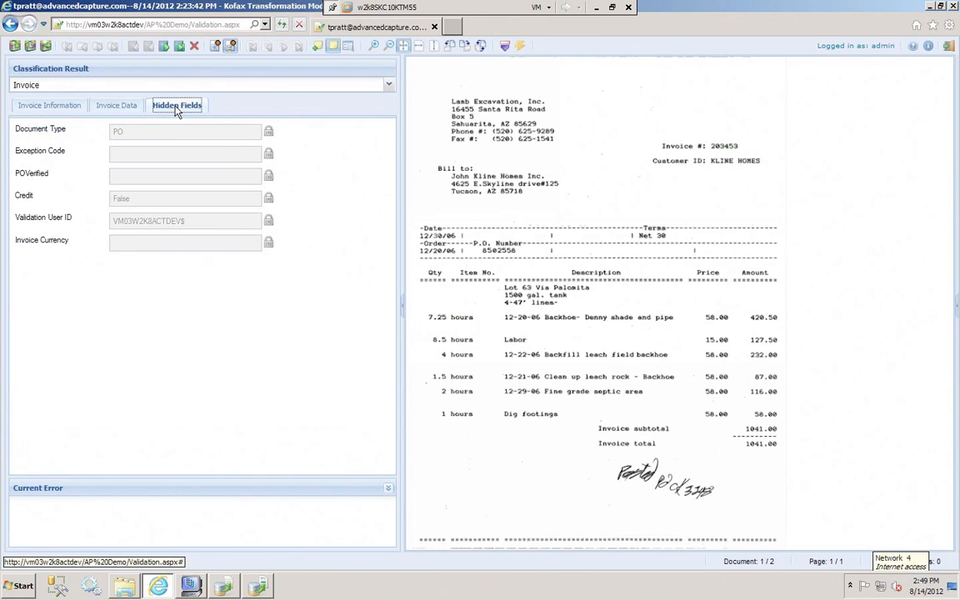
click(131, 111)
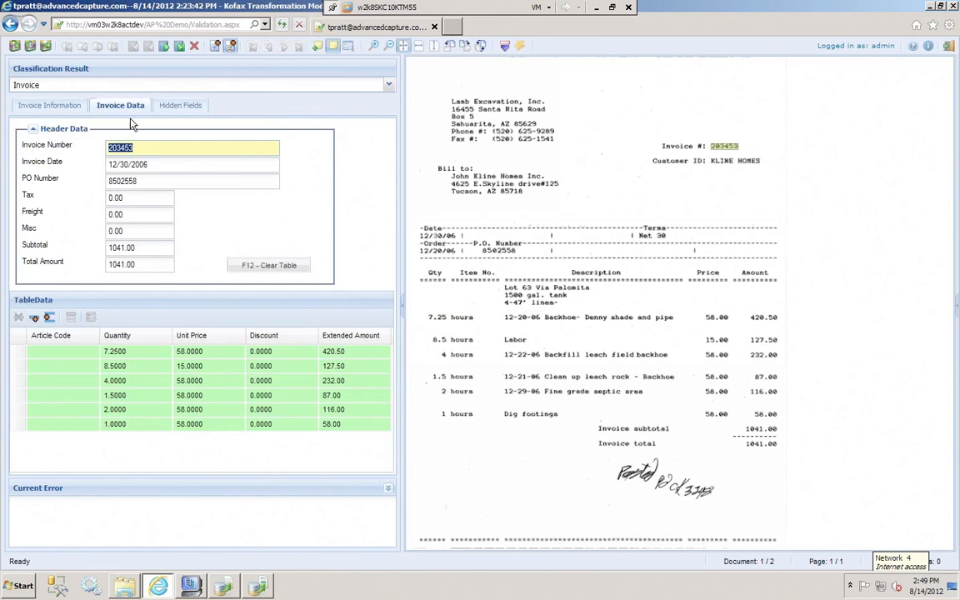
Revalidate the PO number of the Lamb Excavation invoice and close the batch
click(160, 183)
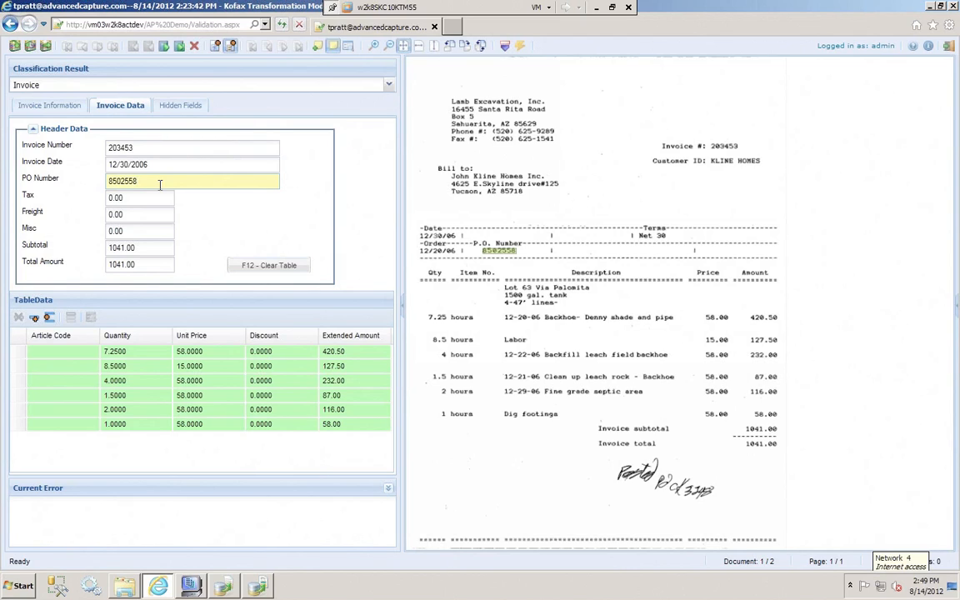
key(Return)
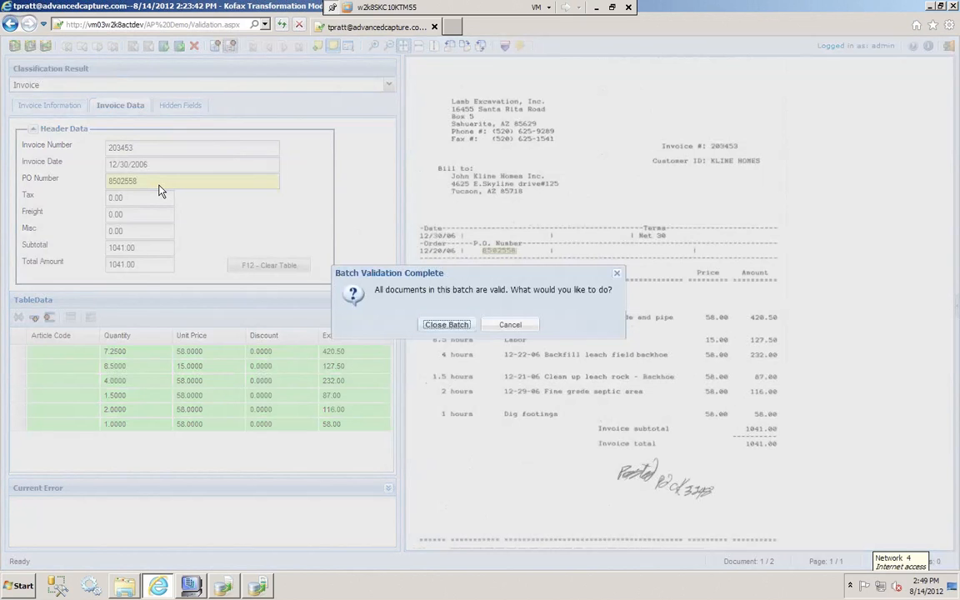
key(Return)
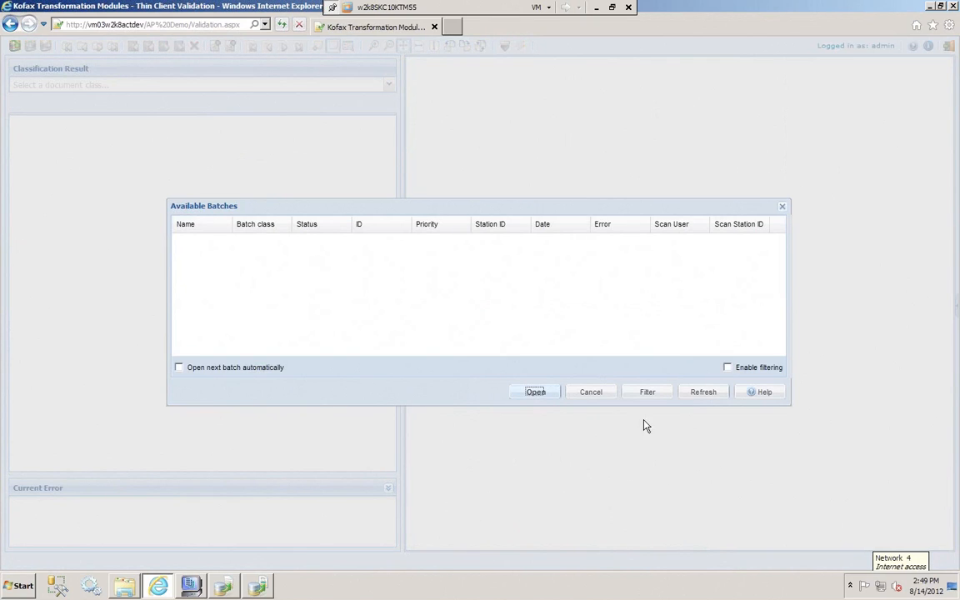
Switch to Batch Manager to check the emailed invoice batch's queue, and process the batch in the Knowledge Base Learning Server
click(191, 586)
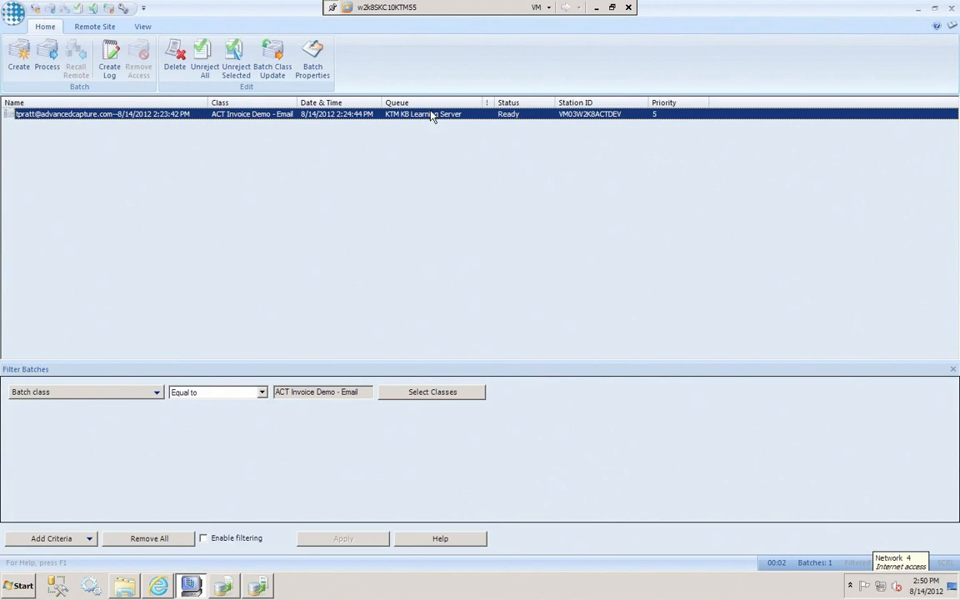
mouse_move(254, 593)
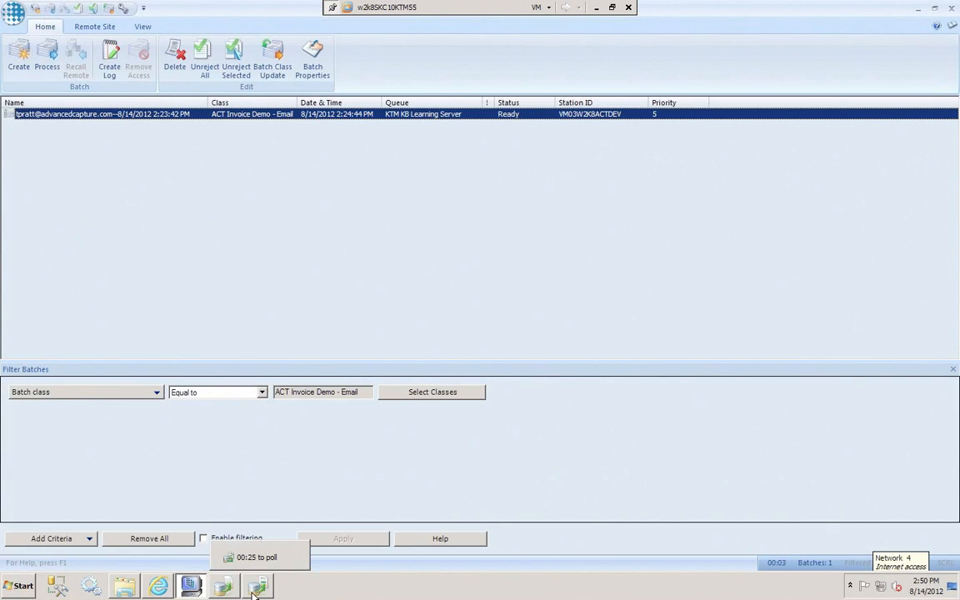
click(250, 557)
click(104, 111)
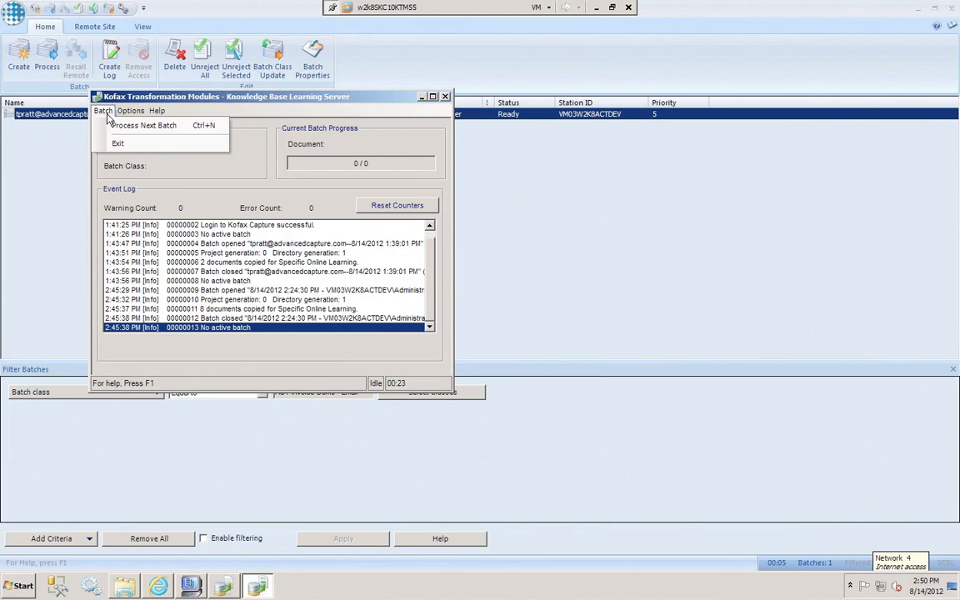
click(112, 125)
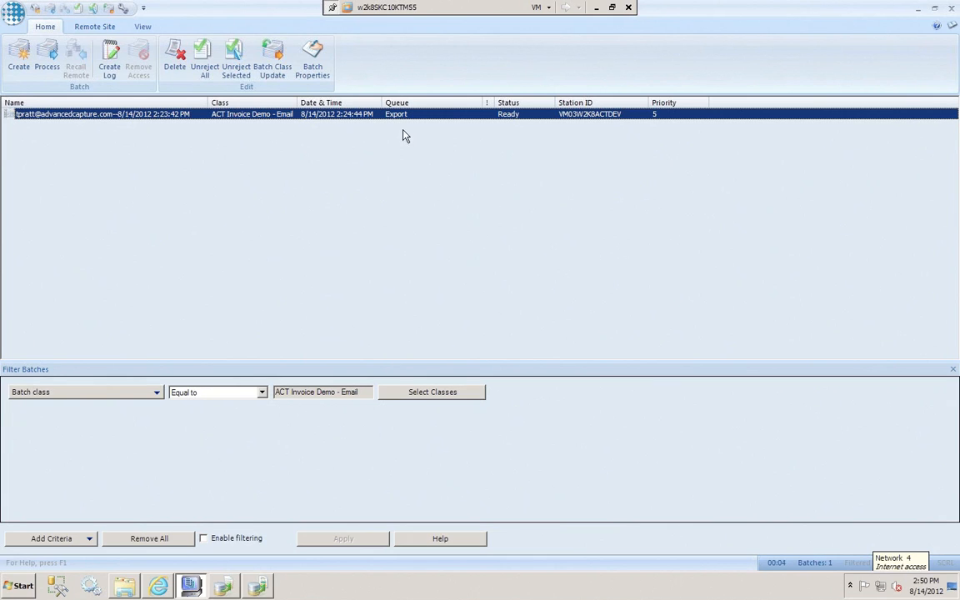
Process the emailed invoice batch through Export, and minimize the virtual machine and the remaining window to reveal the desktop
click(54, 61)
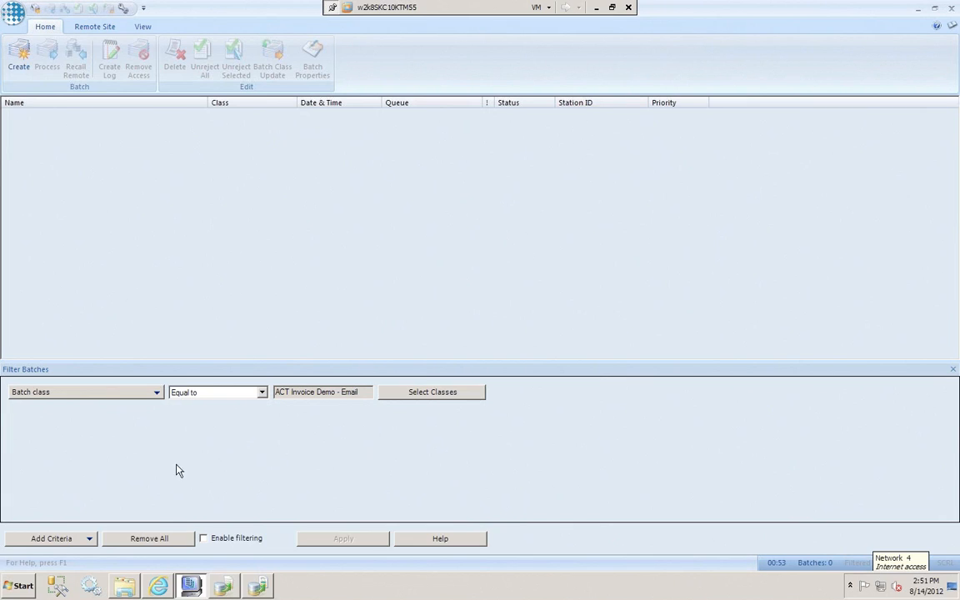
click(596, 8)
click(929, 8)
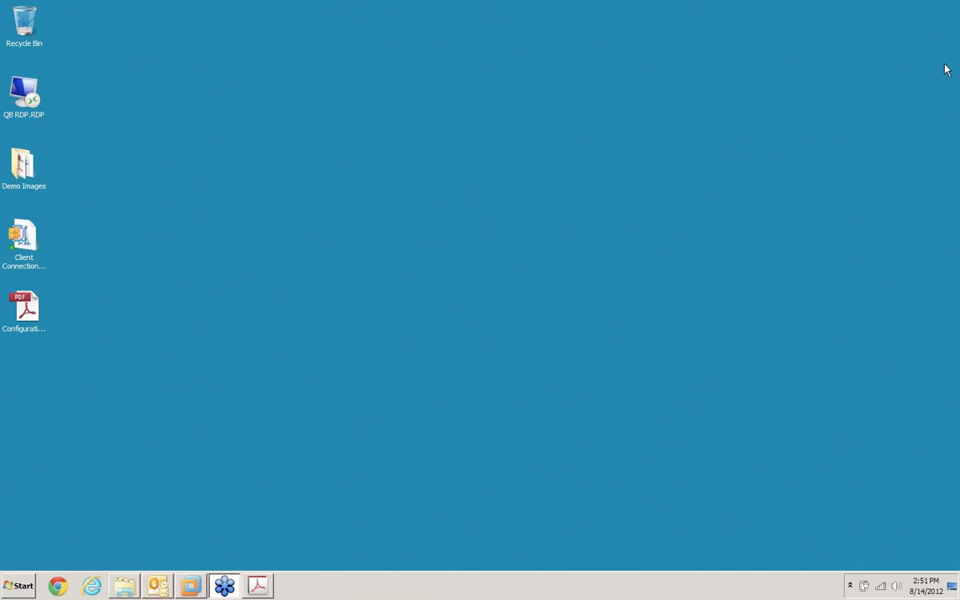